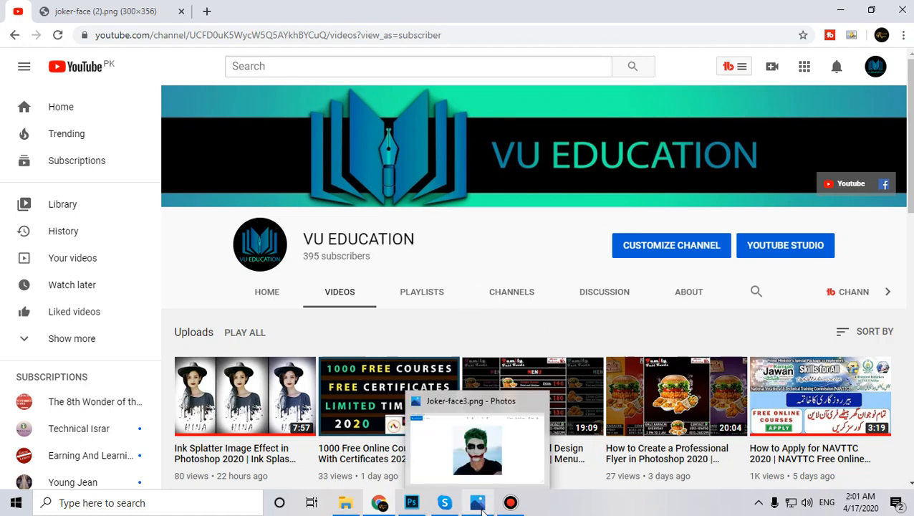
Compare the original man.png with the finished Joker-face1, Joker-face2 and Joker-face3 images in Photos.
click(479, 505)
key(Right)
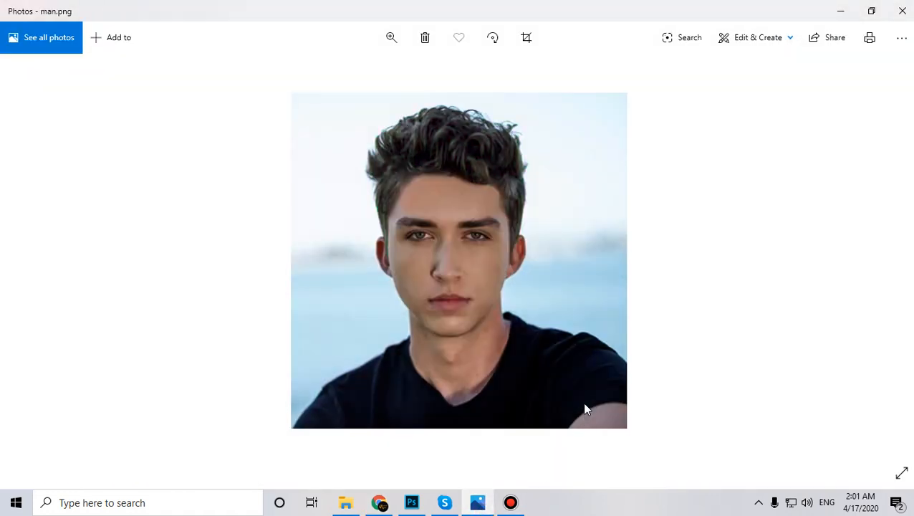
key(Left)
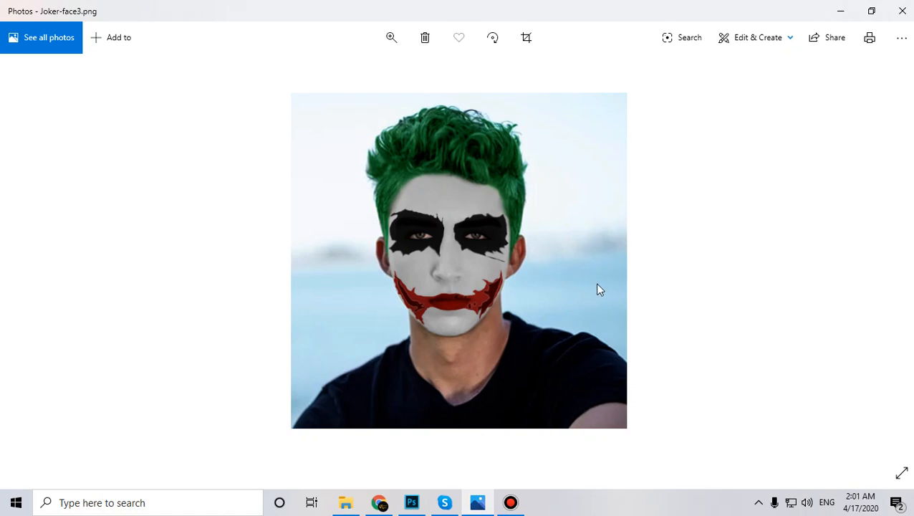
key(Left)
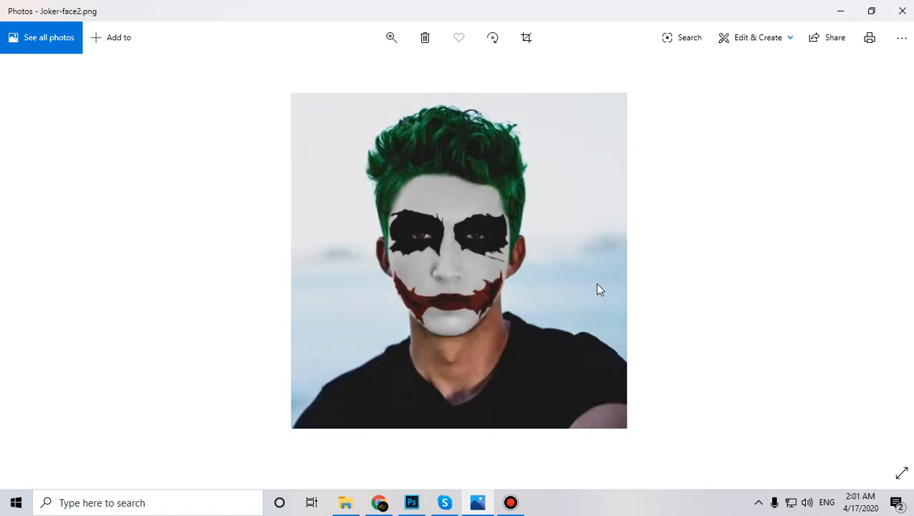
key(Left)
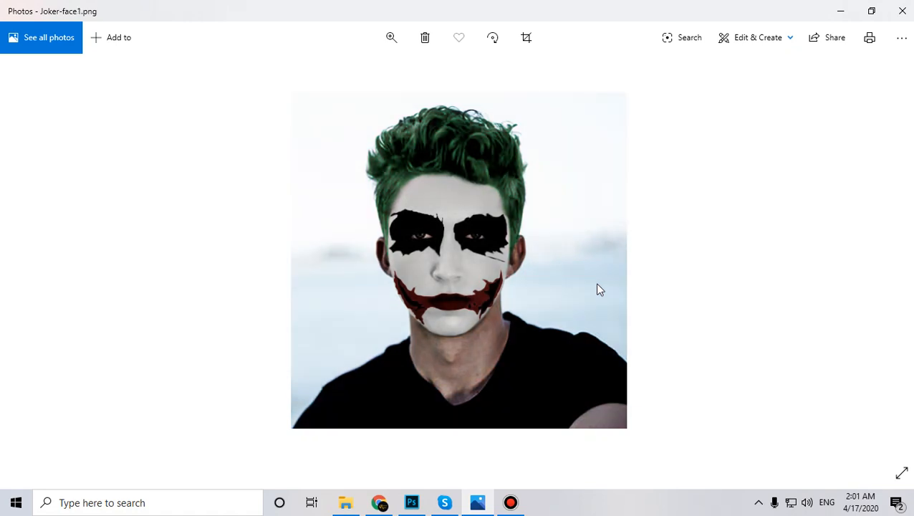
key(Right)
key(Right)
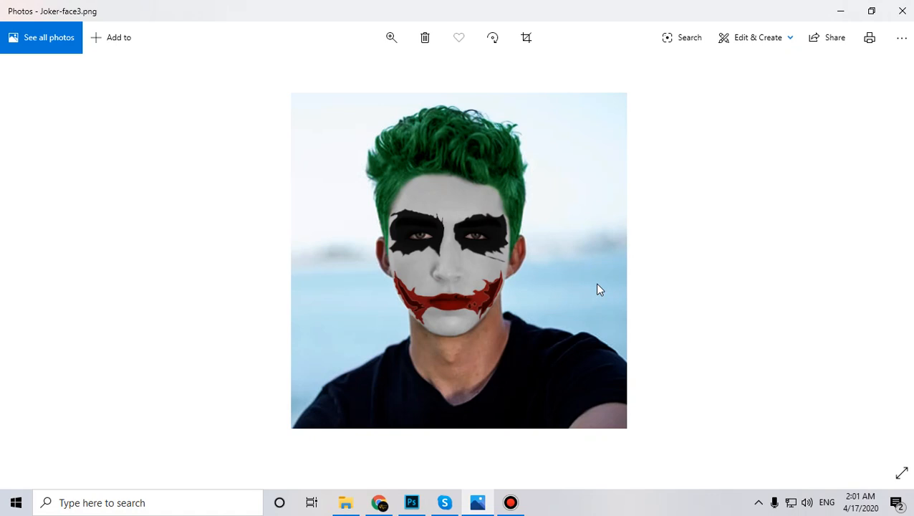
key(Left)
key(Left)
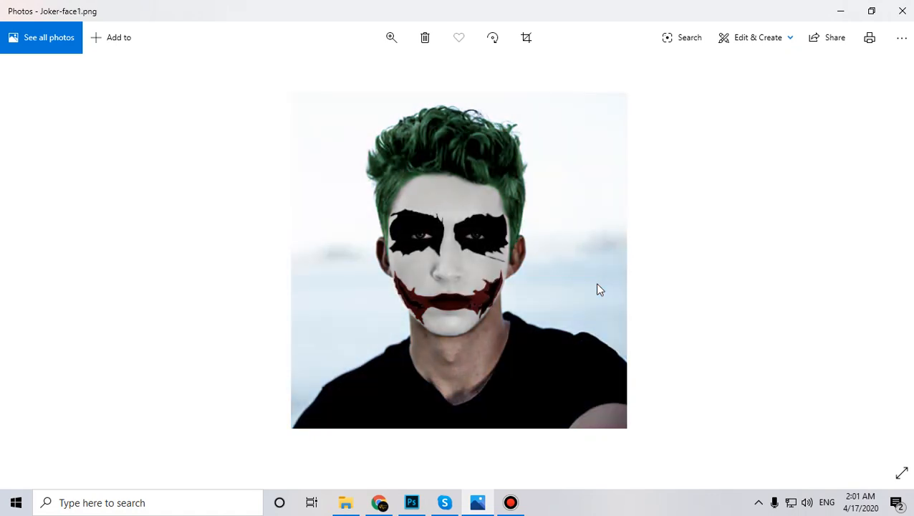
Switch to Photoshop, duplicate the portrait layer twice and hide the original Layer 0.
click(413, 503)
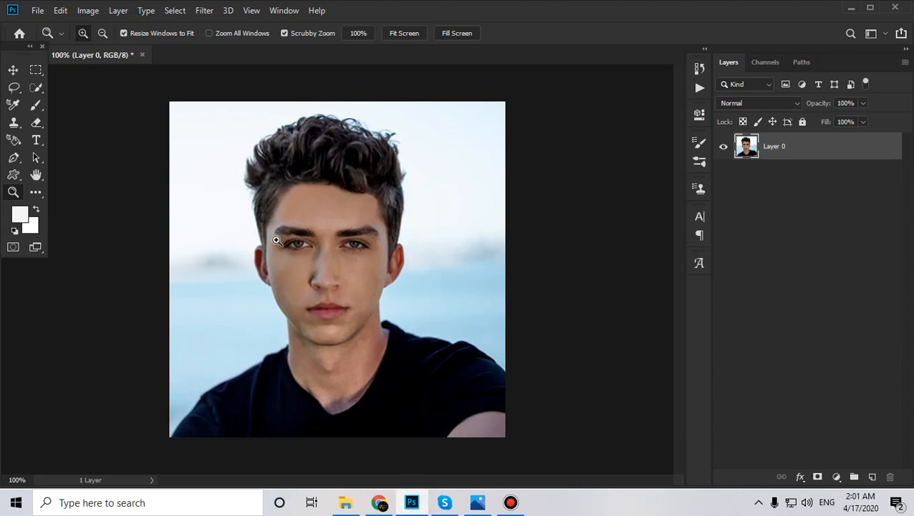
key(ctrl+j)
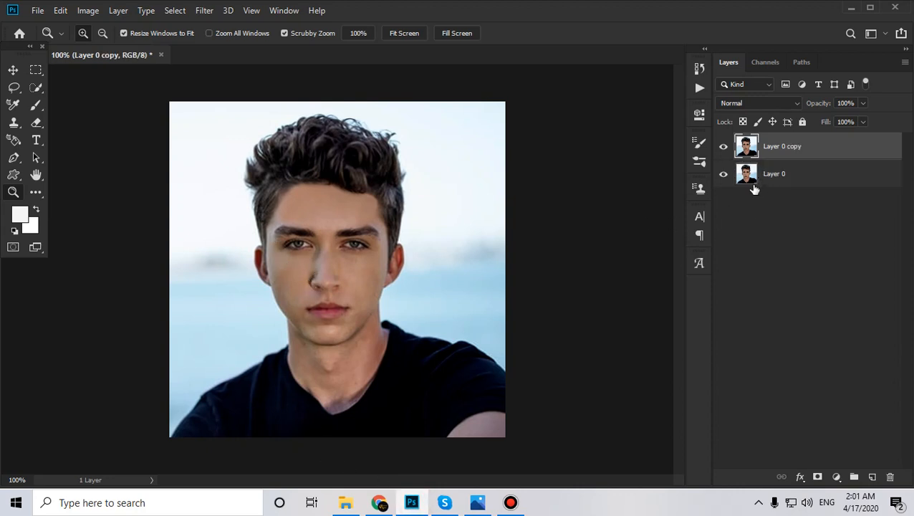
click(723, 176)
key(ctrl+j)
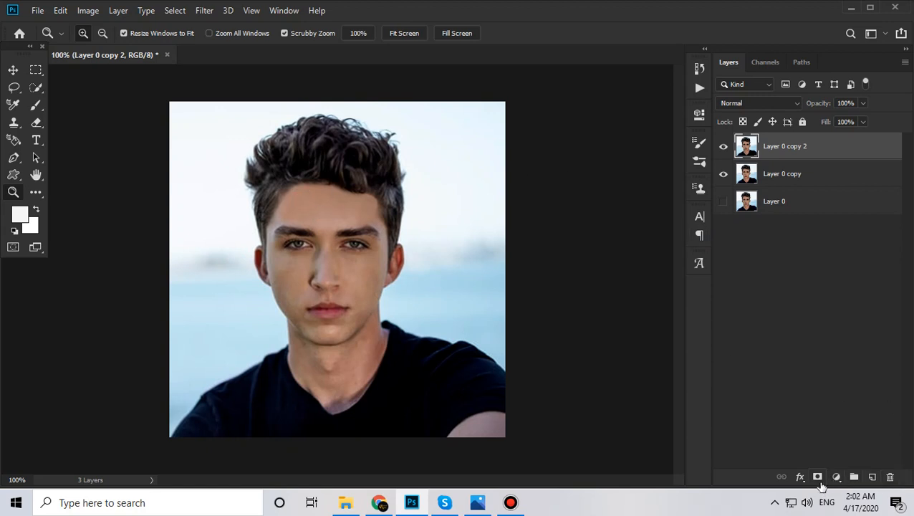
click(818, 477)
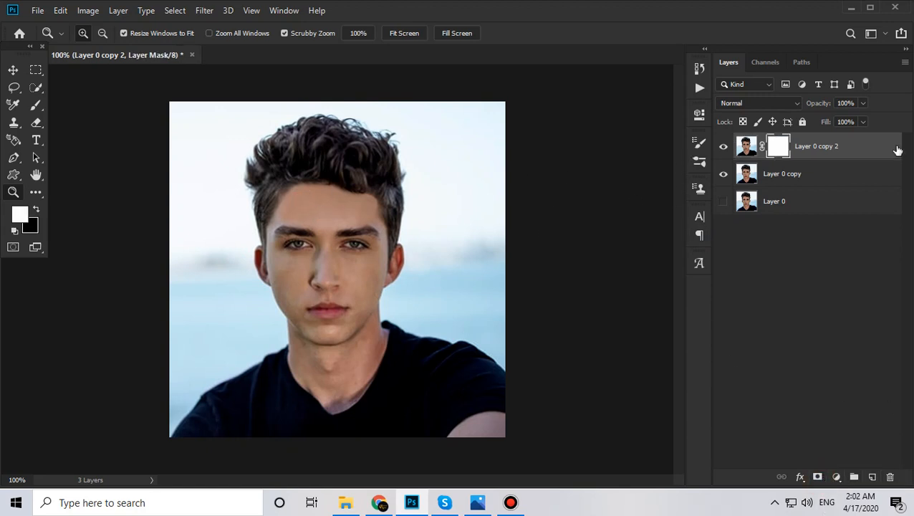
click(772, 153)
key(alt)
key(ctrl+i)
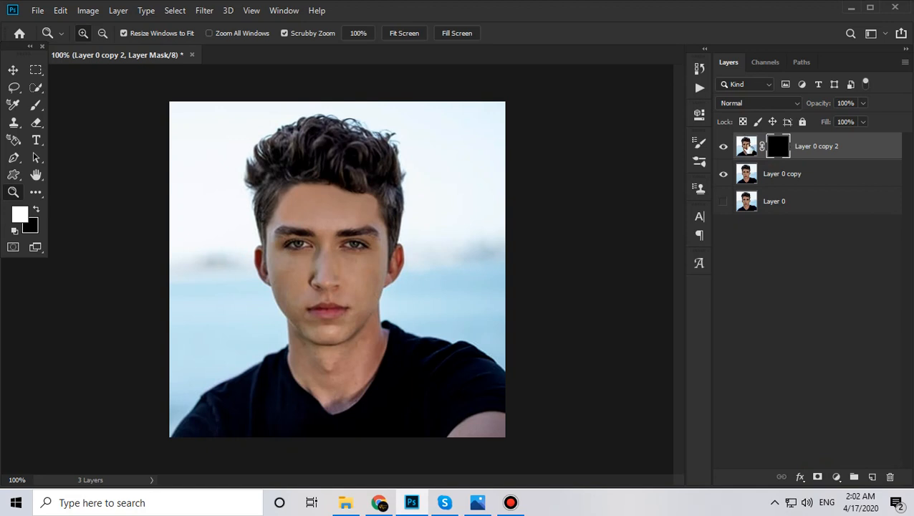
key(ctrl+i)
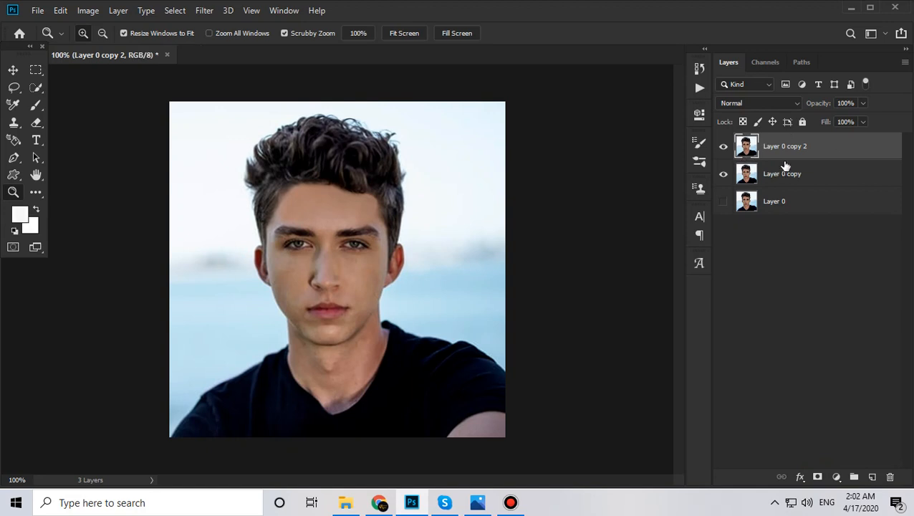
key(Delete)
Apply Color Balance to the top portrait copy with midtone levels of -100, +100 and -11.
key(ctrl+b)
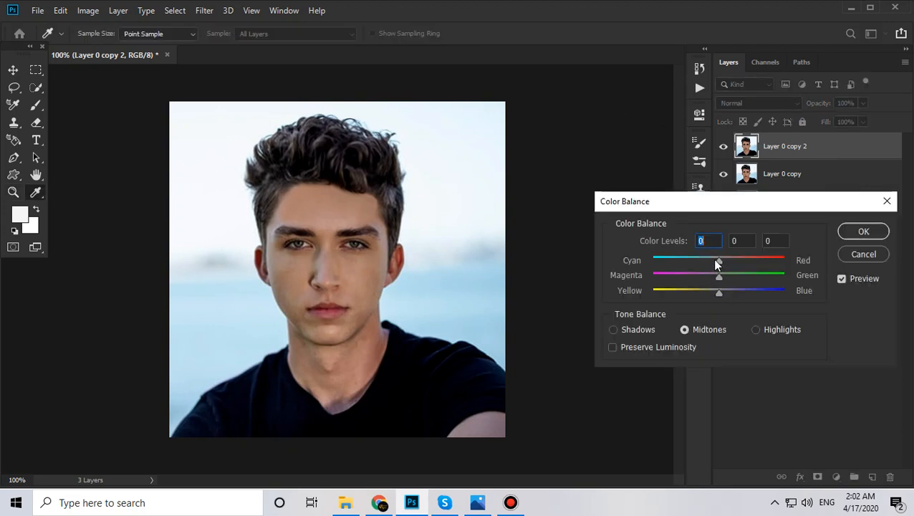
drag(717, 263, 640, 263)
drag(720, 276, 795, 267)
drag(717, 292, 711, 291)
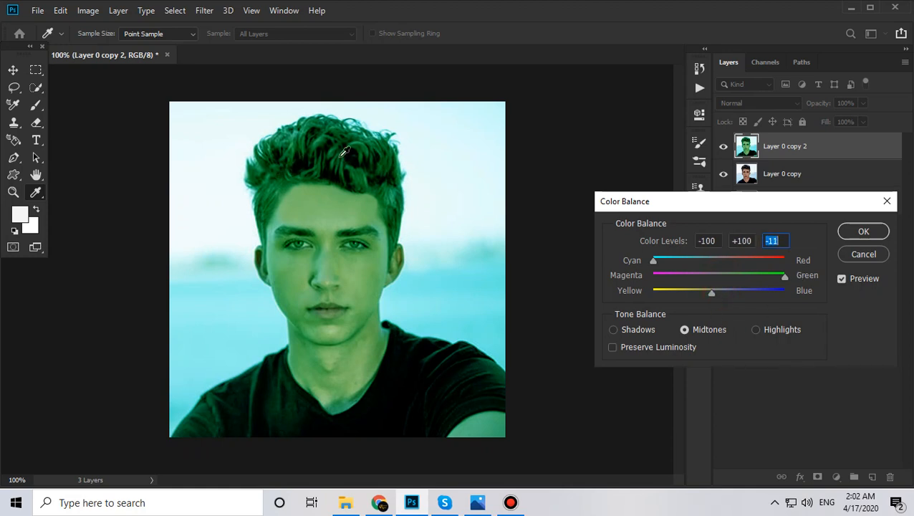
click(862, 233)
Add a layer mask to the green-tinted copy and invert it to black.
key(z)
click(818, 476)
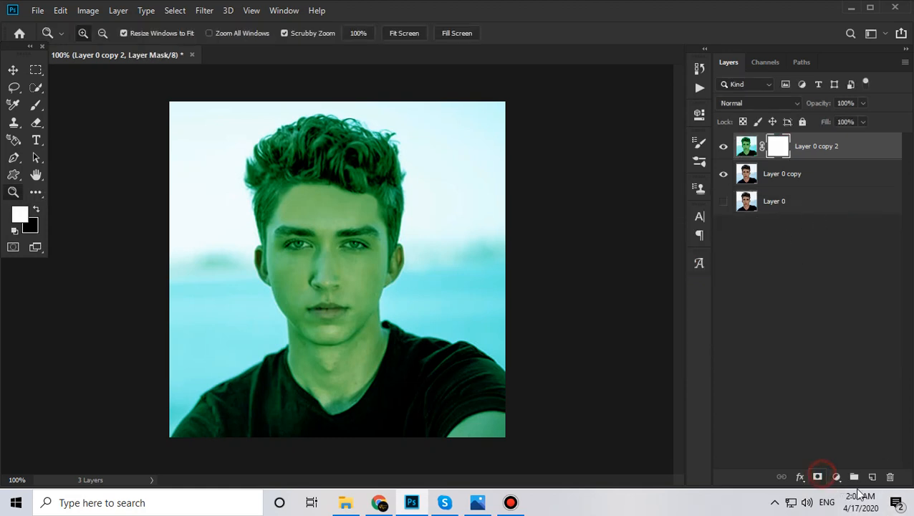
key(alt)
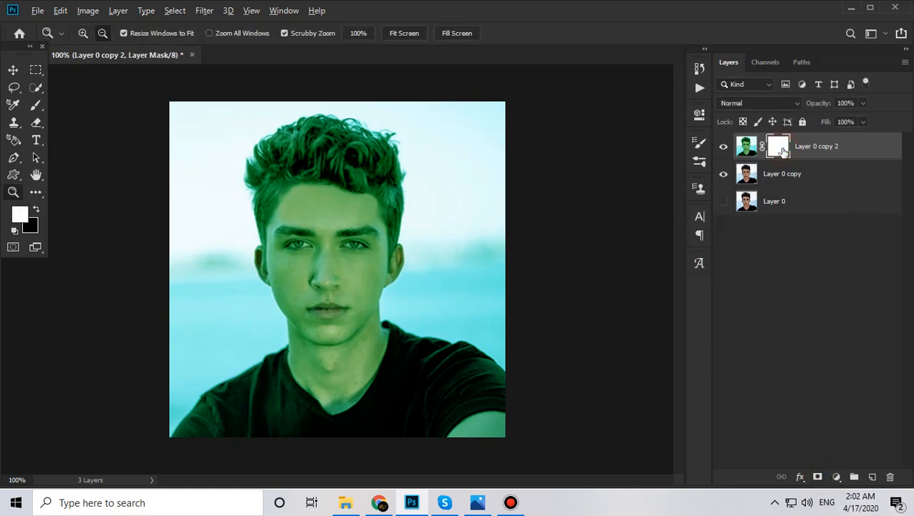
key(ctrl+i)
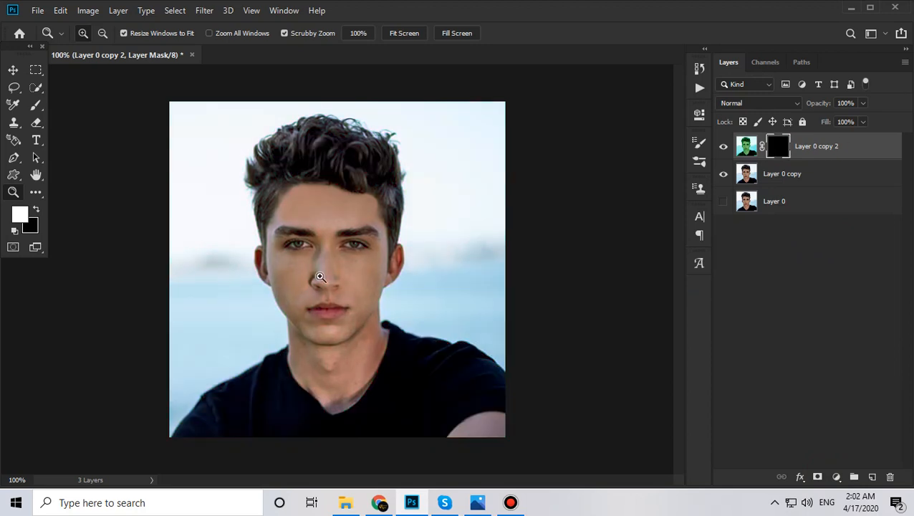
Set up the Brush tool with a Soft Round tip, 34 px size and 0% hardness for painting the hair mask.
click(326, 149)
click(35, 105)
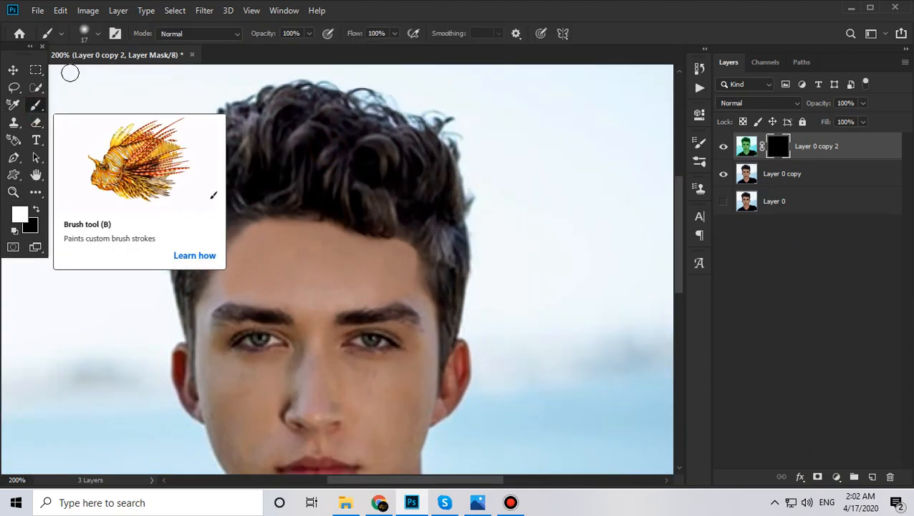
right_click(42, 106)
click(36, 104)
click(84, 33)
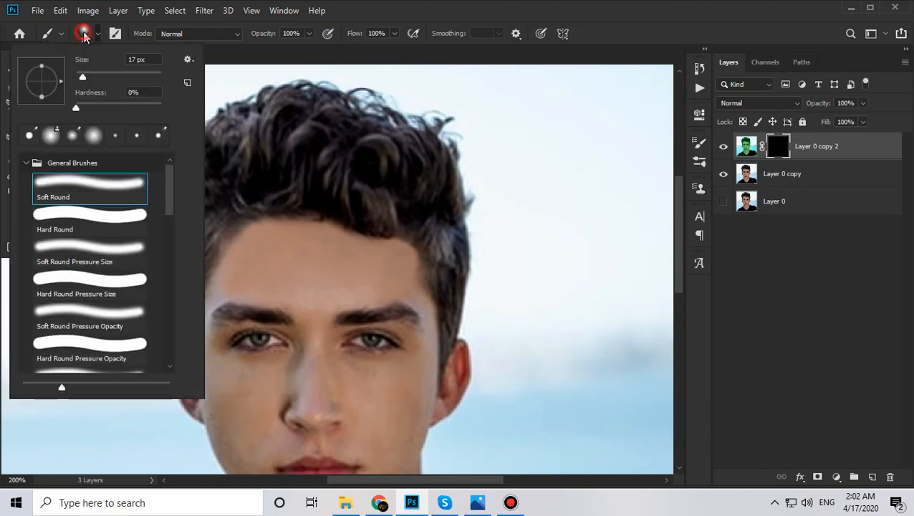
click(96, 199)
click(316, 156)
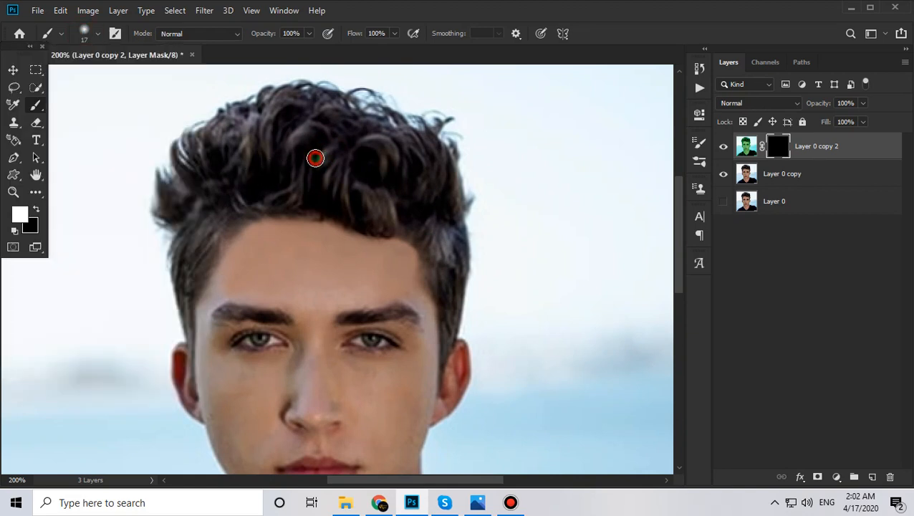
right_click(330, 149)
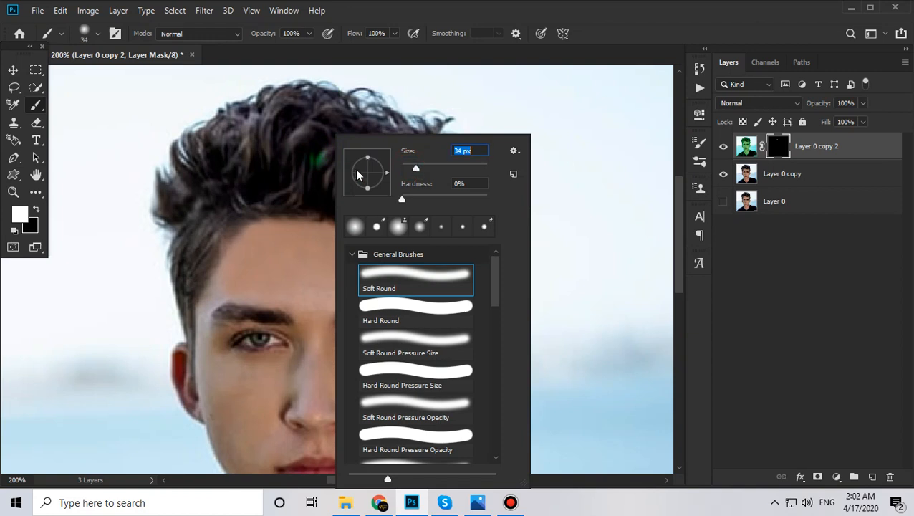
Paint white on the mask over the whole hair and both sideburns to reveal the green tint.
mouse_move(268, 147)
mouse_down()
mouse_move(342, 151)
mouse_move(298, 124)
mouse_move(350, 136)
mouse_move(320, 128)
mouse_move(369, 170)
mouse_move(366, 195)
mouse_move(316, 192)
mouse_move(321, 171)
mouse_move(204, 164)
mouse_move(244, 130)
mouse_move(301, 110)
mouse_move(407, 174)
mouse_move(425, 212)
mouse_move(355, 196)
mouse_move(382, 215)
mouse_move(302, 193)
mouse_move(248, 192)
mouse_move(238, 210)
mouse_move(250, 195)
mouse_move(224, 176)
mouse_move(195, 192)
mouse_move(190, 243)
mouse_move(234, 193)
mouse_move(211, 223)
mouse_move(351, 199)
mouse_move(426, 210)
mouse_move(443, 261)
mouse_move(430, 153)
mouse_move(443, 132)
mouse_move(409, 153)
mouse_move(401, 138)
mouse_move(392, 137)
mouse_move(394, 147)
mouse_move(333, 128)
mouse_move(355, 136)
mouse_move(303, 99)
mouse_move(228, 129)
mouse_move(239, 118)
mouse_move(201, 151)
mouse_move(184, 149)
mouse_move(180, 191)
mouse_move(160, 194)
mouse_move(163, 228)
mouse_up()
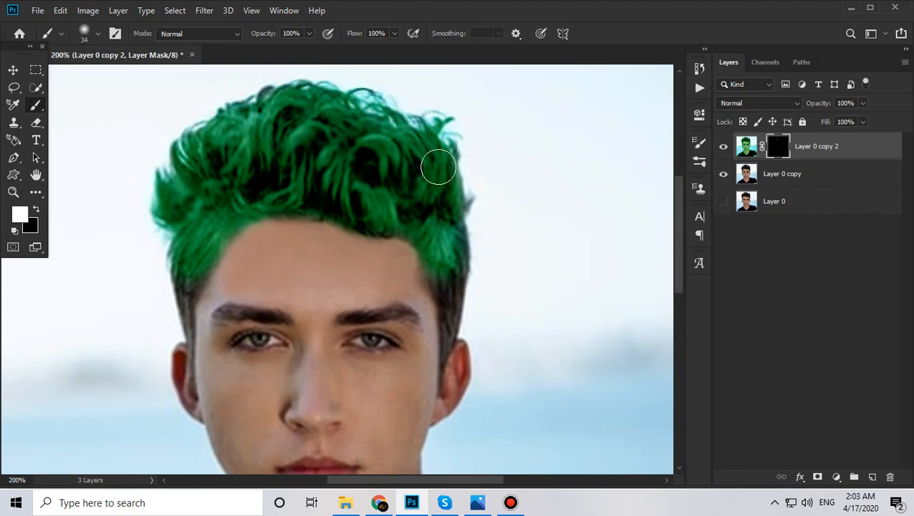
mouse_move(440, 271)
mouse_down()
mouse_move(465, 210)
mouse_move(481, 229)
mouse_up()
drag(492, 164, 492, 264)
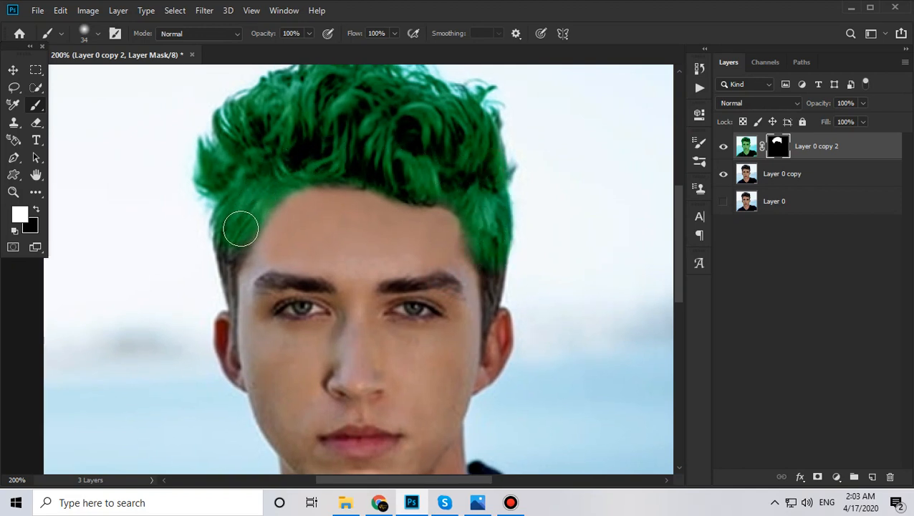
mouse_move(241, 229)
mouse_down()
mouse_move(229, 245)
mouse_move(231, 212)
mouse_move(221, 295)
mouse_up()
mouse_move(483, 281)
mouse_down()
mouse_move(508, 277)
mouse_move(500, 302)
mouse_move(495, 274)
mouse_move(488, 346)
mouse_up()
drag(437, 357, 443, 380)
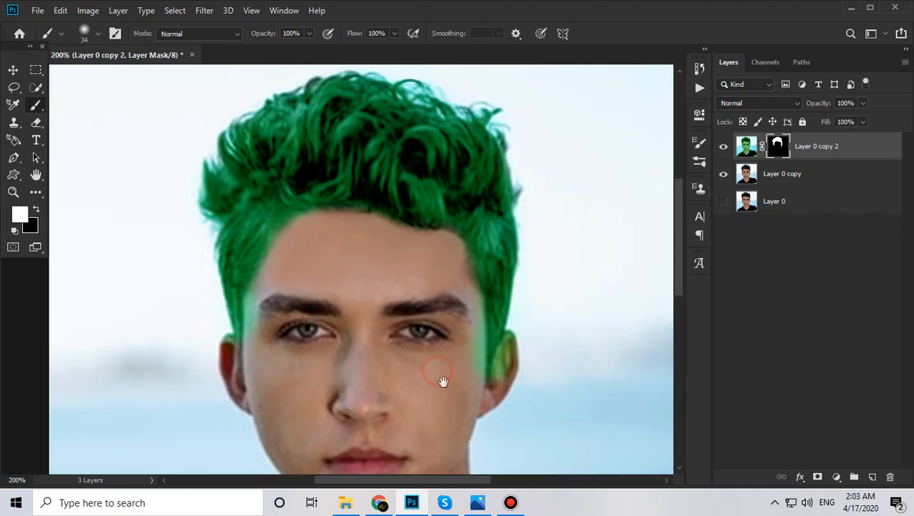
Set up the Eraser tool with a soft 36 px tip for cleaning the hair mask.
drag(252, 307, 251, 245)
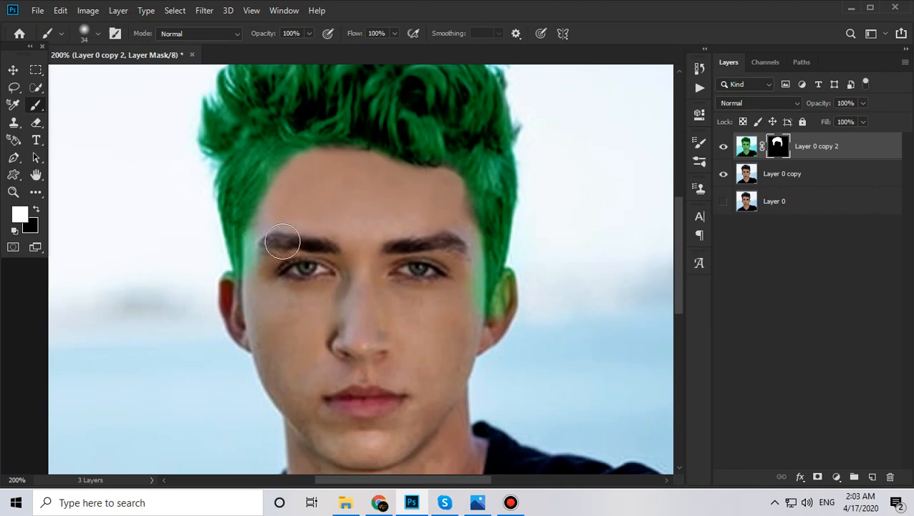
click(36, 122)
mouse_move(211, 290)
mouse_down()
mouse_move(224, 268)
mouse_move(224, 294)
mouse_move(222, 276)
mouse_move(230, 297)
mouse_move(227, 278)
mouse_move(243, 295)
mouse_move(251, 253)
mouse_move(253, 301)
mouse_move(255, 251)
mouse_up()
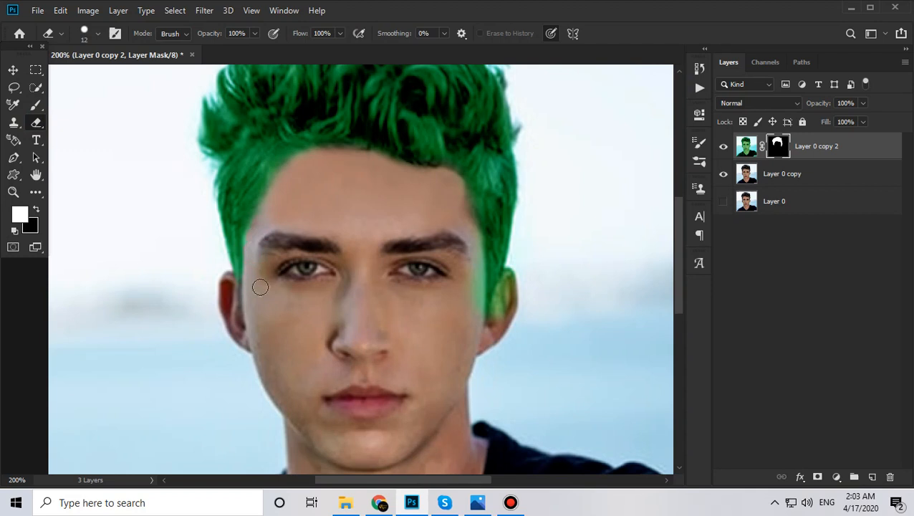
ctrl+click(247, 279)
right_click(414, 185)
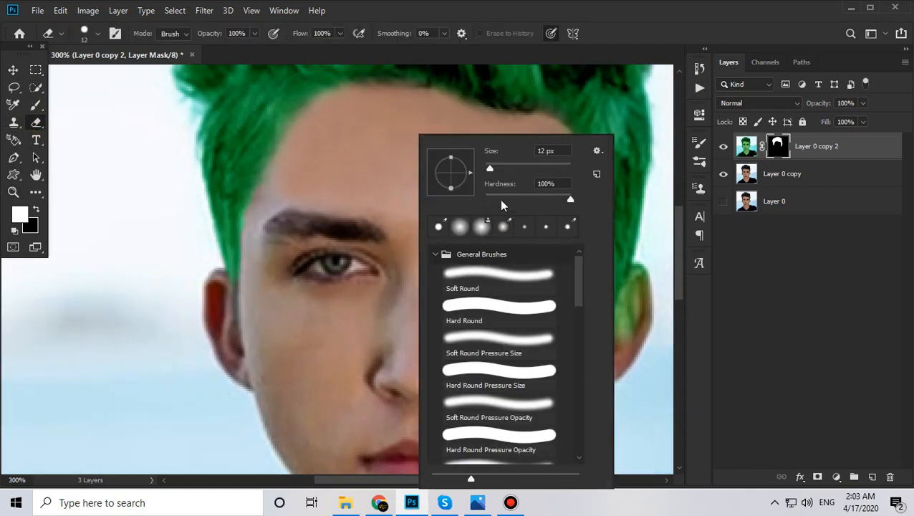
drag(500, 171, 501, 171)
Erase the green spill from the mask beside the temples and over the ears.
mouse_move(285, 251)
mouse_down()
mouse_move(273, 219)
mouse_move(278, 244)
mouse_up()
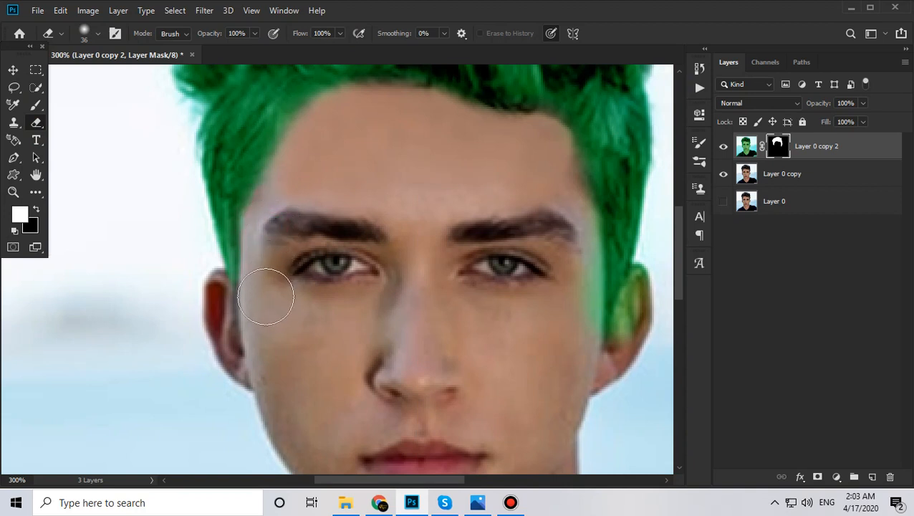
click(184, 246)
key(space)
drag(320, 343, 251, 303)
click(583, 243)
drag(583, 242, 591, 265)
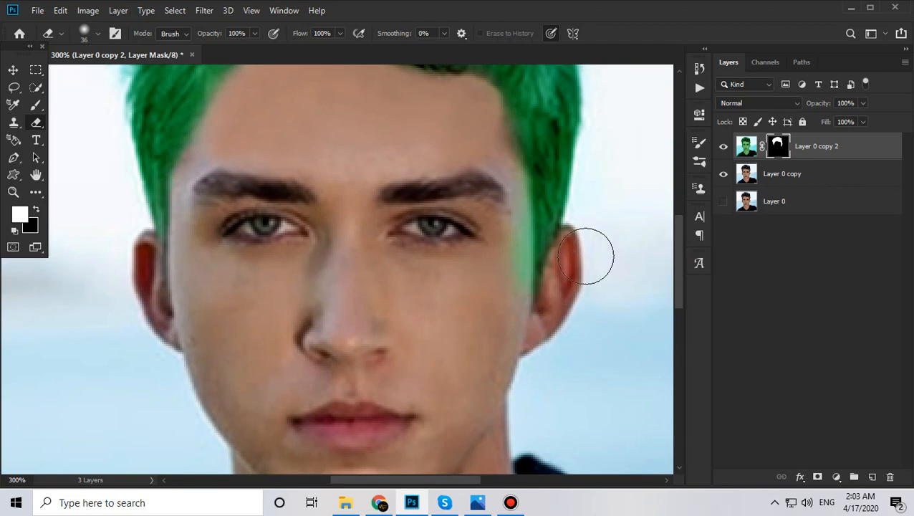
click(495, 273)
Erase the green spill from the mask around the top outline of the hair.
scroll(522, 345, up, 3)
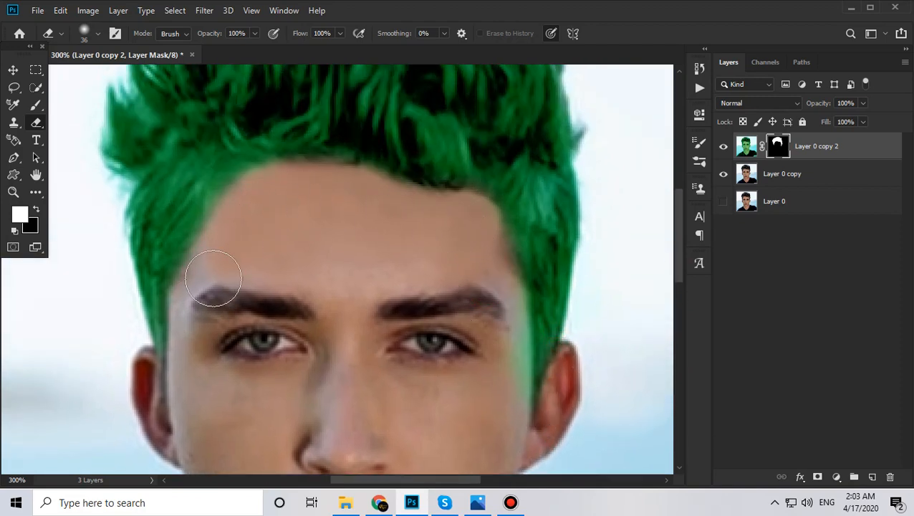
key(space)
drag(254, 264, 327, 395)
drag(399, 315, 324, 411)
drag(527, 177, 494, 159)
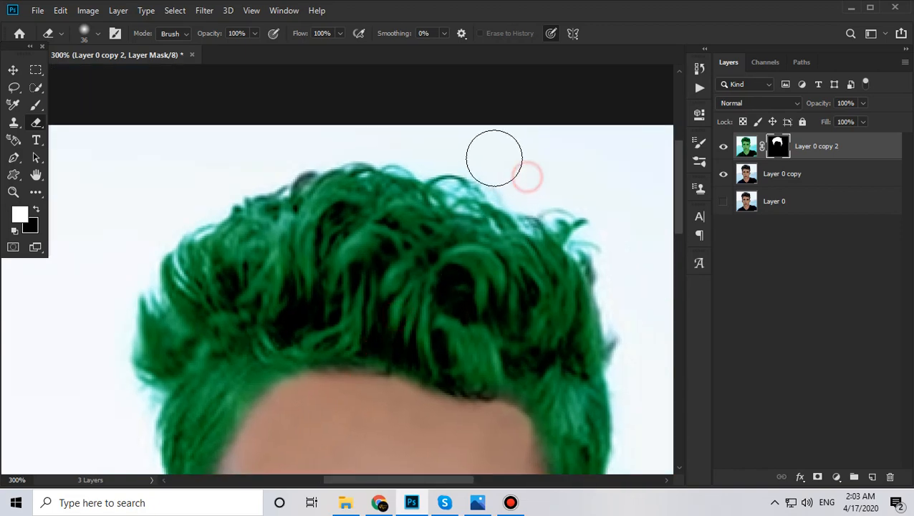
key(space)
mouse_move(616, 357)
mouse_down()
mouse_move(592, 167)
mouse_move(568, 135)
mouse_up()
Repaint the mask with the 34 px white brush along the hairline and temple to fill in missing green.
click(36, 105)
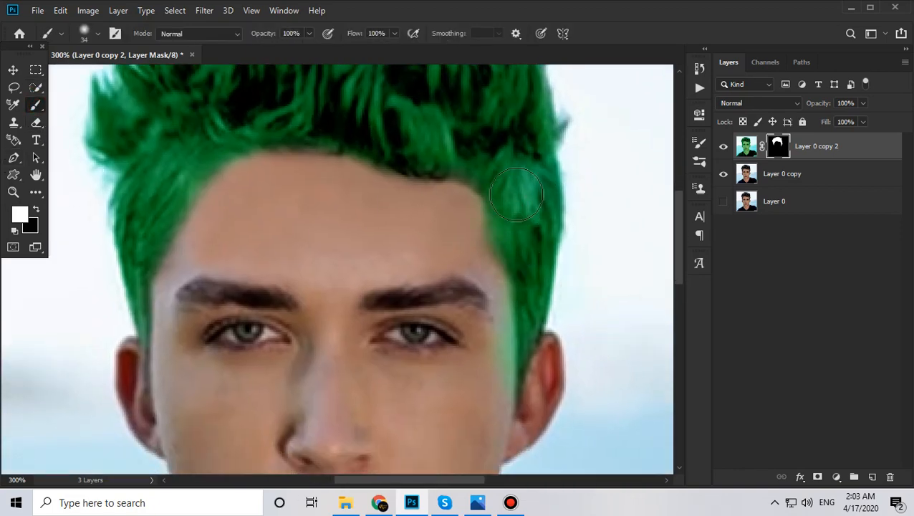
mouse_move(533, 244)
mouse_down()
mouse_move(480, 152)
mouse_move(327, 116)
mouse_move(219, 116)
mouse_up()
click(524, 234)
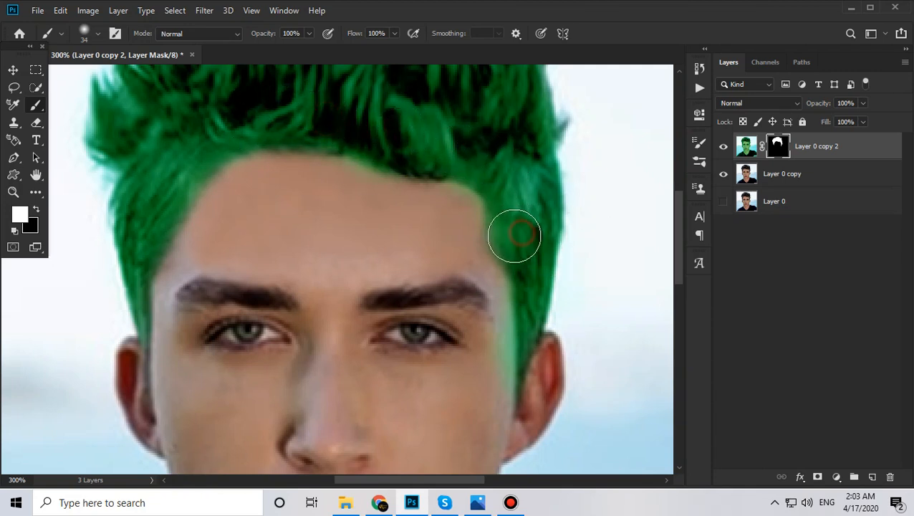
click(514, 236)
click(513, 202)
Erase the remaining green spill from the hair mask along the forehead hairline with the 36 px Eraser.
click(36, 121)
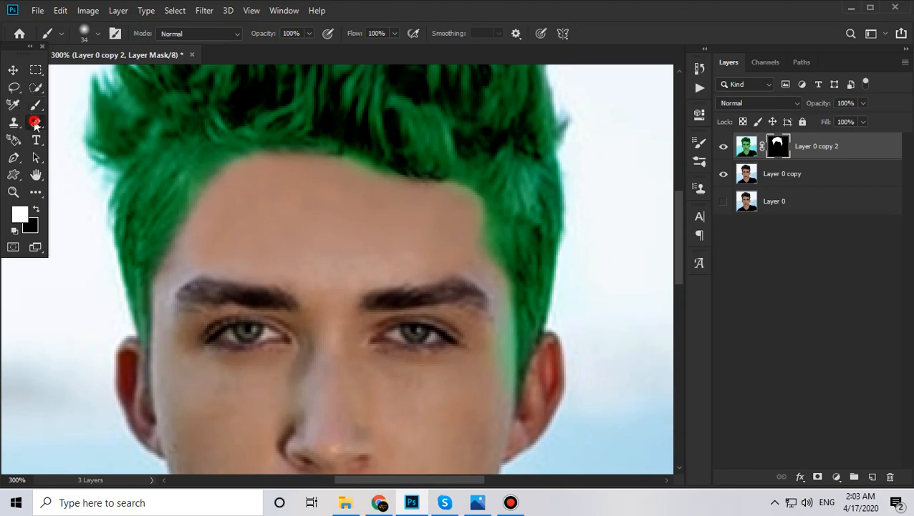
click(473, 285)
click(453, 228)
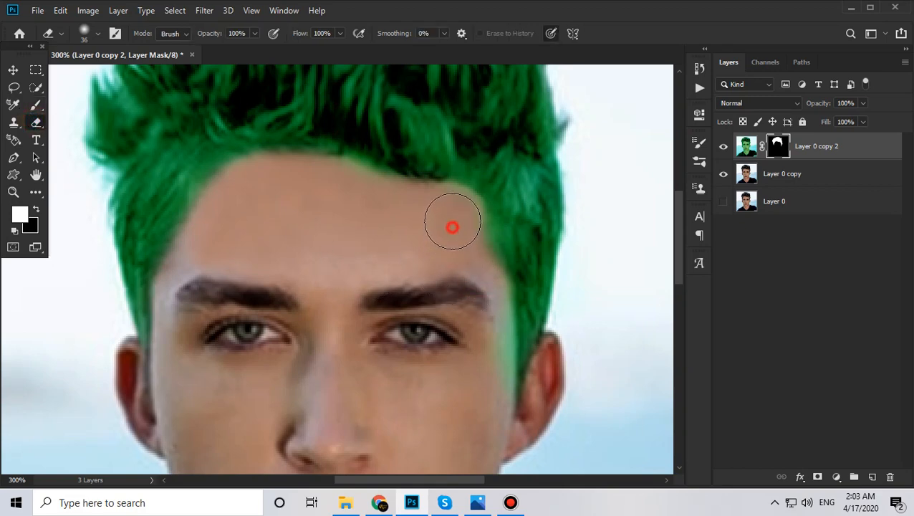
click(452, 219)
click(376, 206)
click(327, 183)
Erase the green spill from the hair mask beside the man's left temple and sideburn.
key(z)
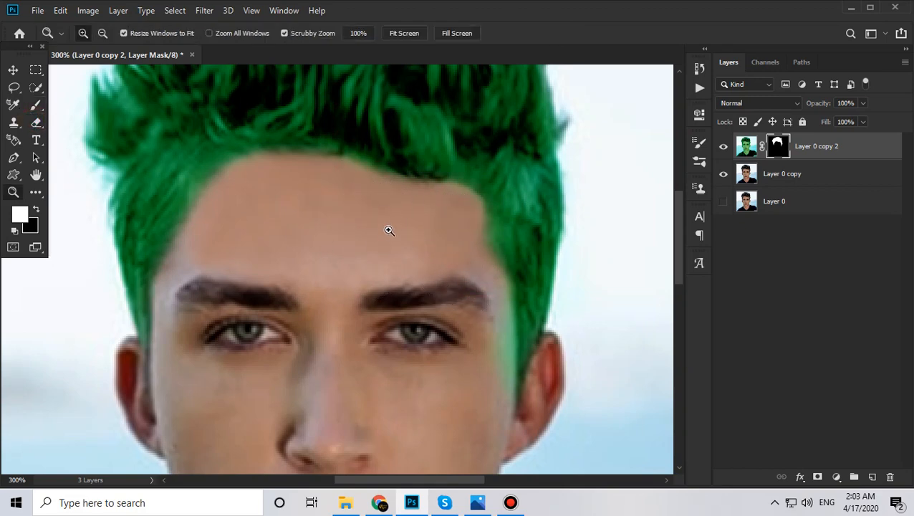
mouse_move(418, 286)
mouse_down()
mouse_move(244, 337)
mouse_move(277, 376)
mouse_move(423, 308)
mouse_up()
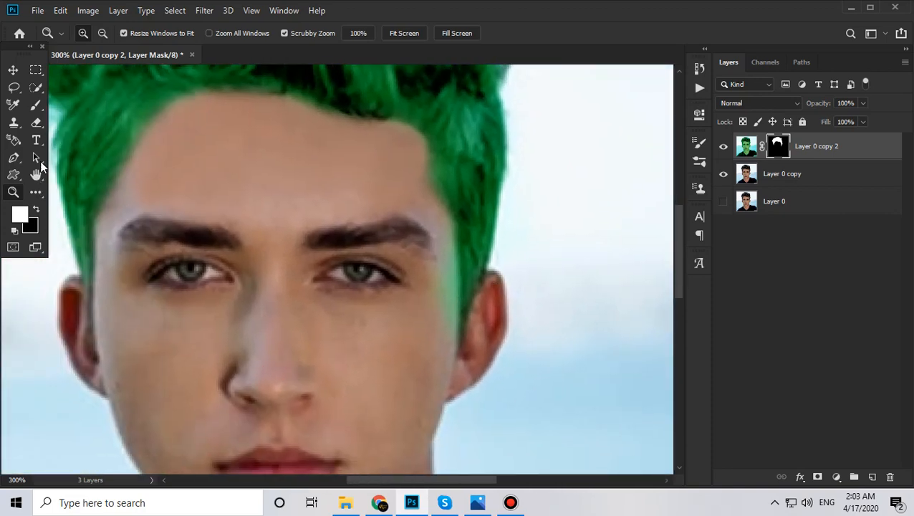
click(37, 123)
click(143, 207)
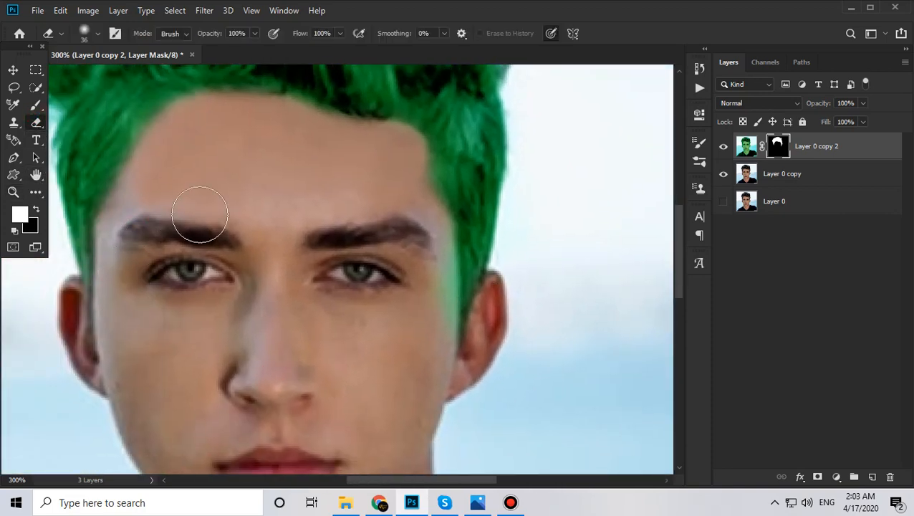
mouse_move(415, 293)
mouse_down()
mouse_move(414, 252)
mouse_move(426, 313)
mouse_move(426, 250)
mouse_up()
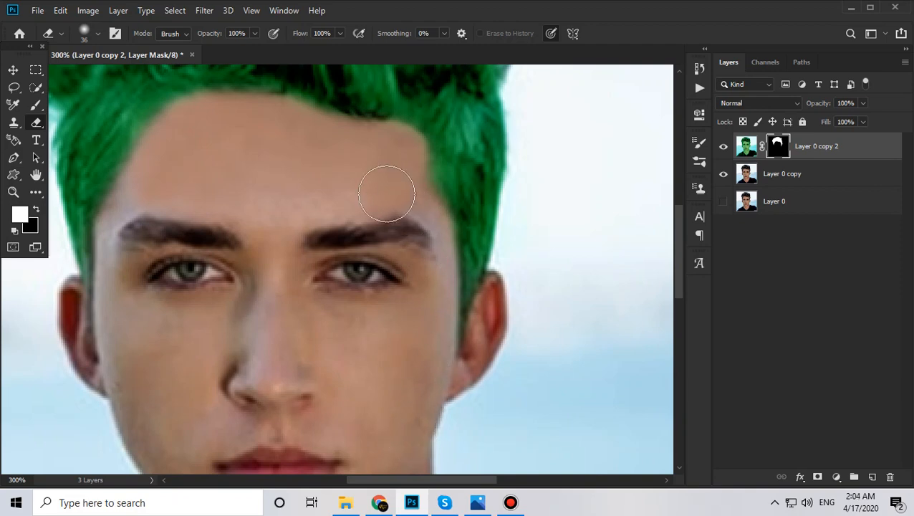
drag(392, 328, 415, 145)
click(449, 215)
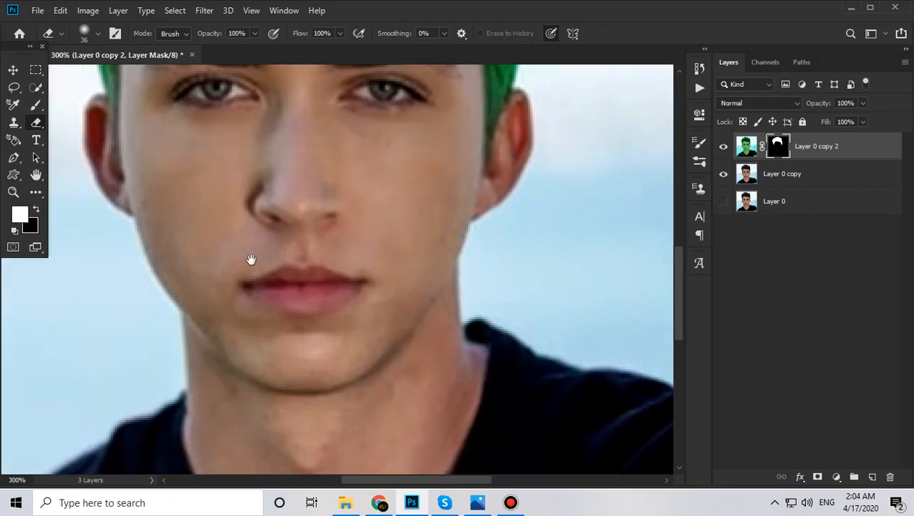
Repaint the hair mask in white with a soft 14 px brush along the man's right temple and sideburn.
drag(182, 163, 229, 302)
key(z)
alt+click(261, 205)
alt+click(261, 204)
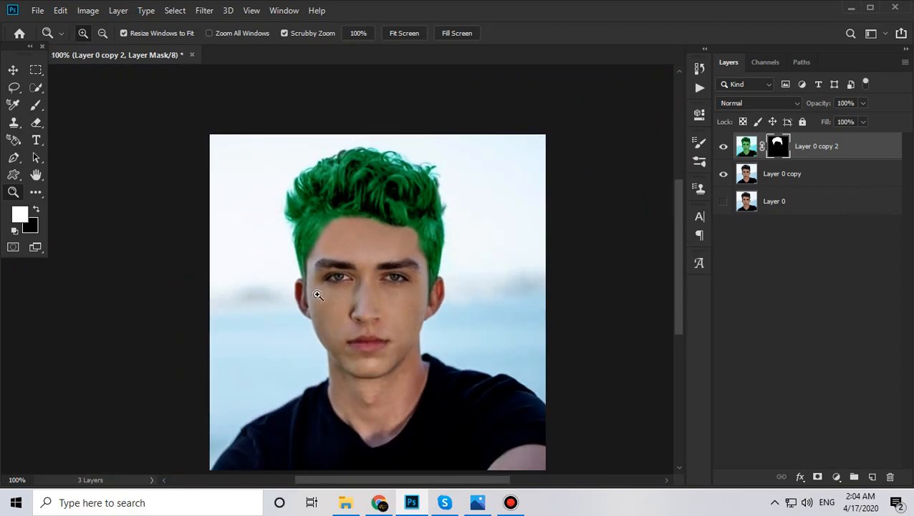
click(305, 275)
click(305, 274)
click(305, 274)
click(36, 104)
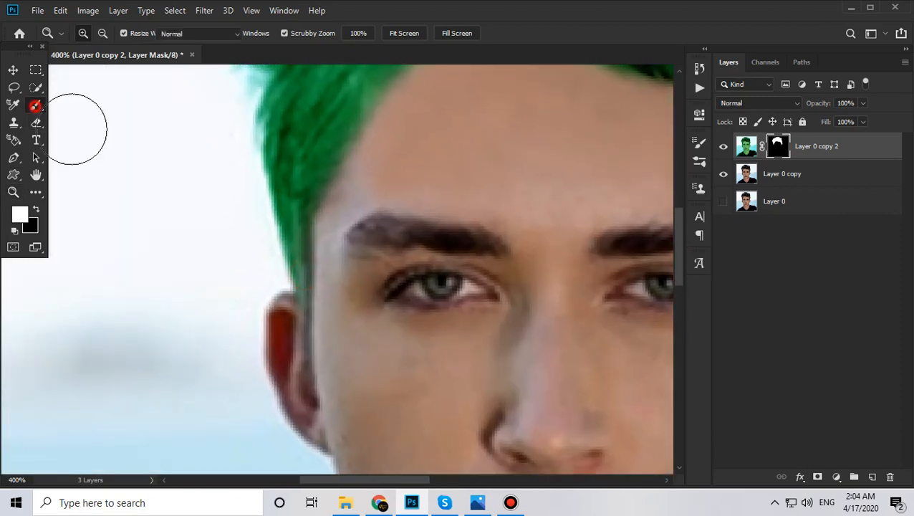
right_click(324, 144)
drag(401, 170, 398, 170)
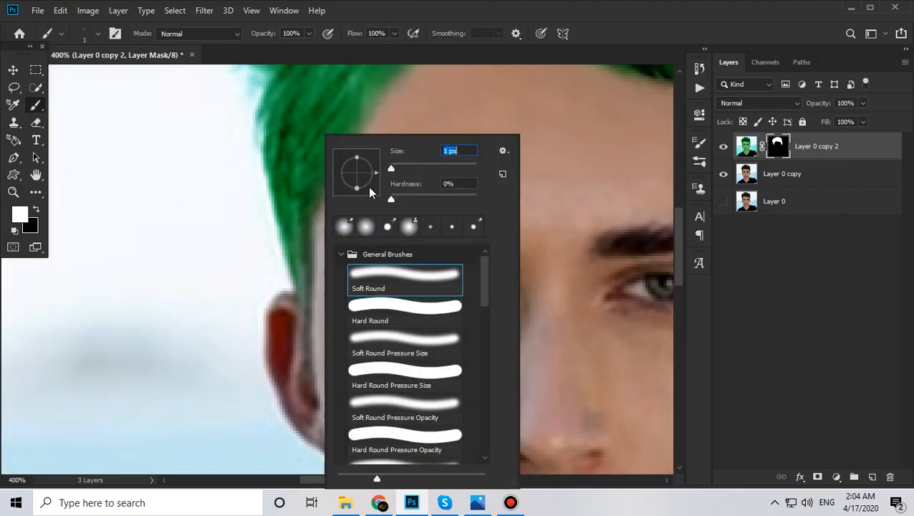
click(301, 187)
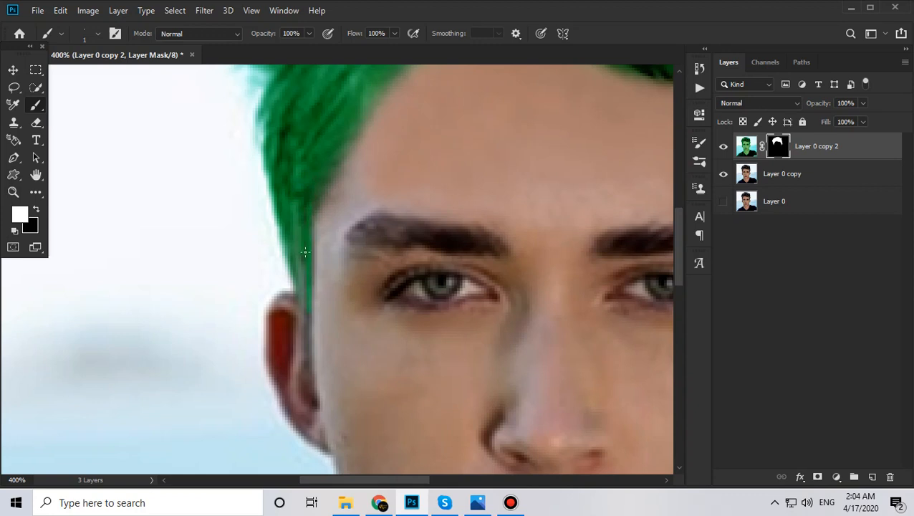
right_click(319, 182)
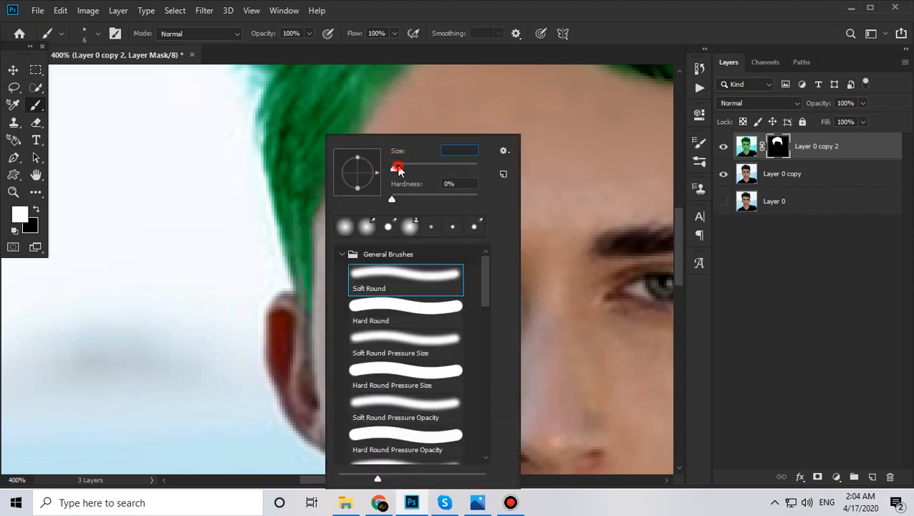
drag(399, 168, 401, 168)
click(312, 184)
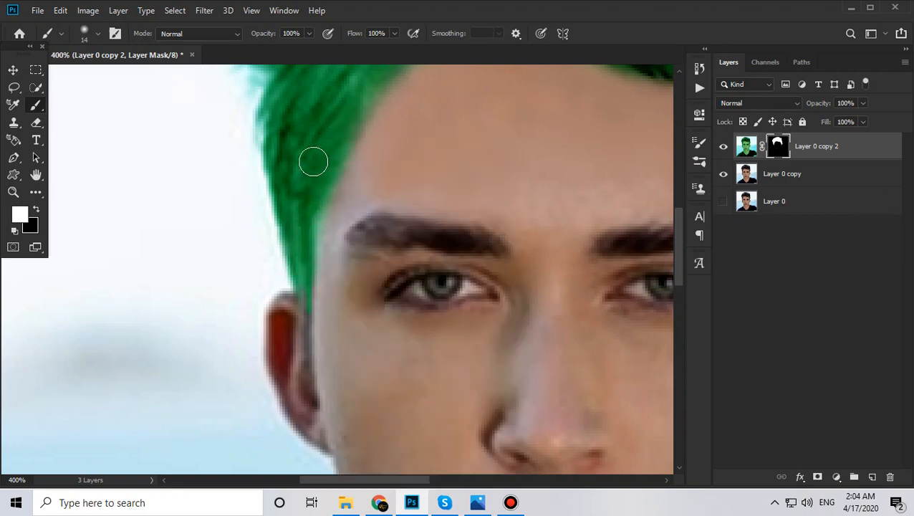
click(317, 171)
Reduce the Eraser to 17 px and clean the hair mask's edge along the man's right sideburn and temple.
click(36, 123)
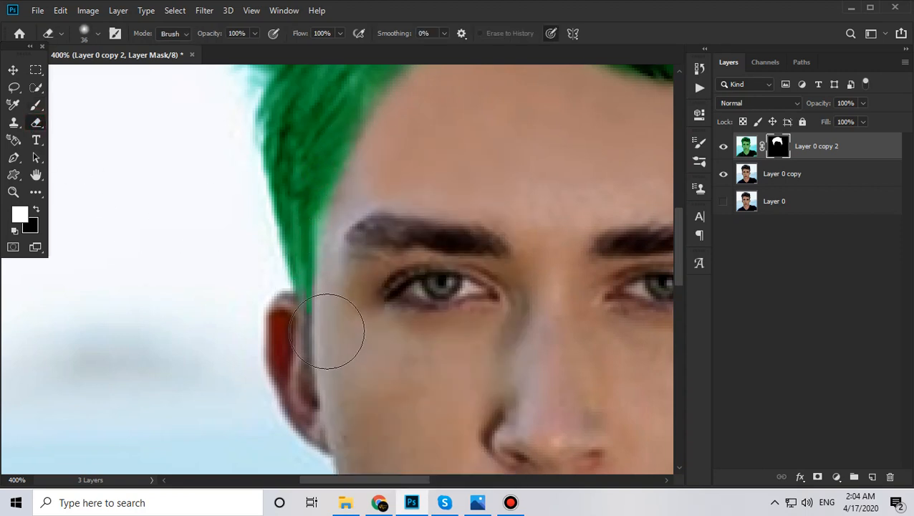
click(347, 300)
right_click(394, 237)
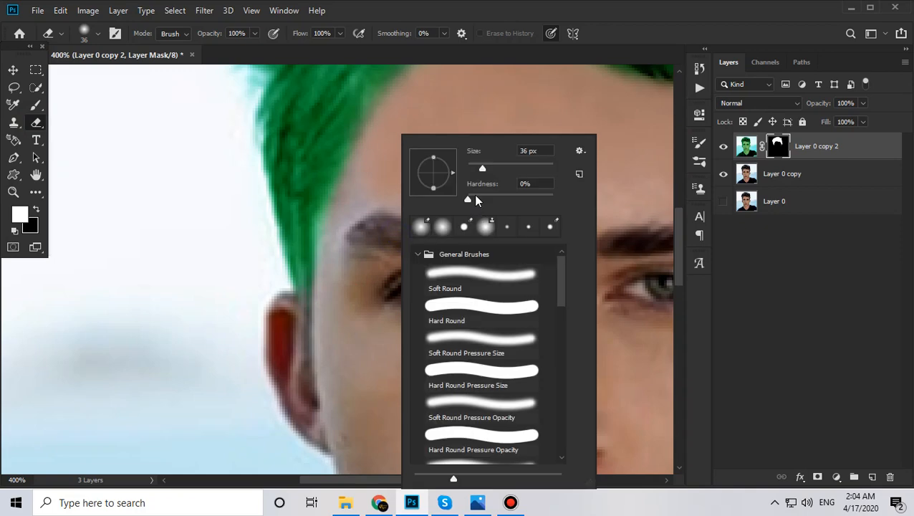
drag(482, 168, 473, 169)
click(334, 285)
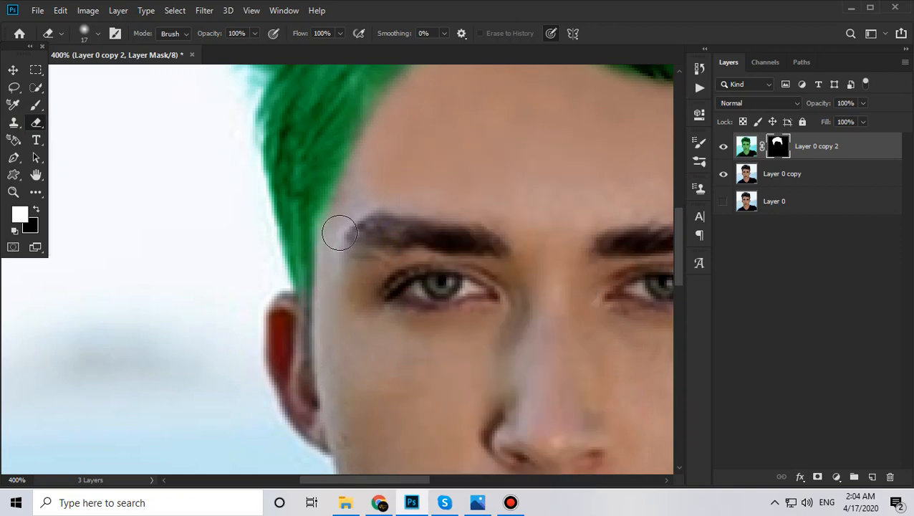
drag(336, 230, 358, 188)
Duplicate the Layer 0 copy layer beneath the green hair layer.
key(z)
alt+click(401, 253)
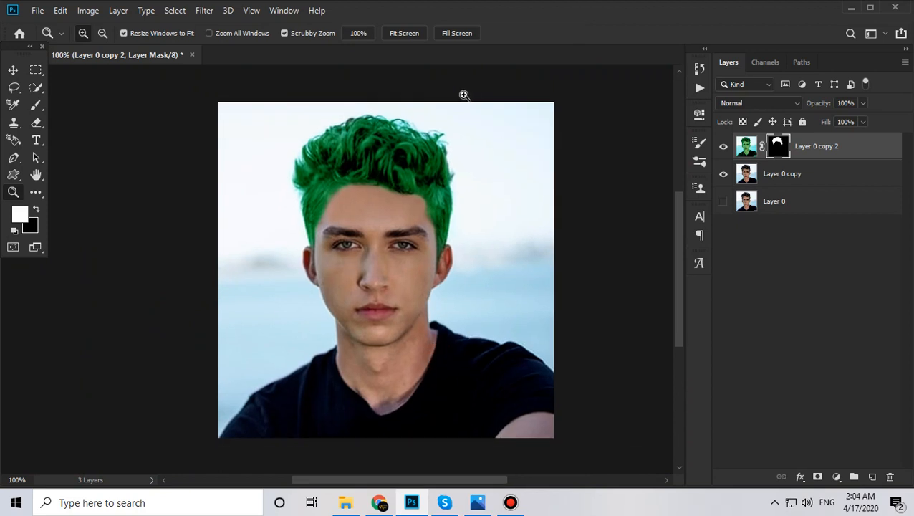
click(775, 173)
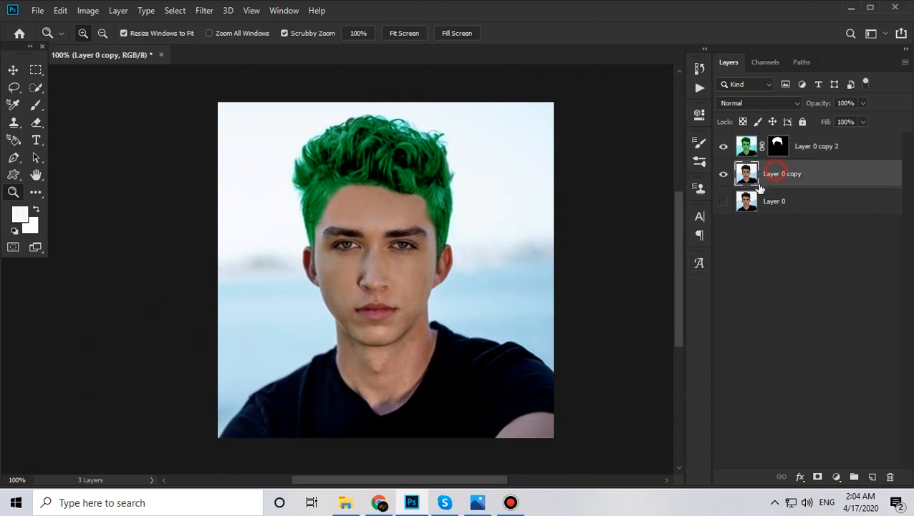
key(ctrl+j)
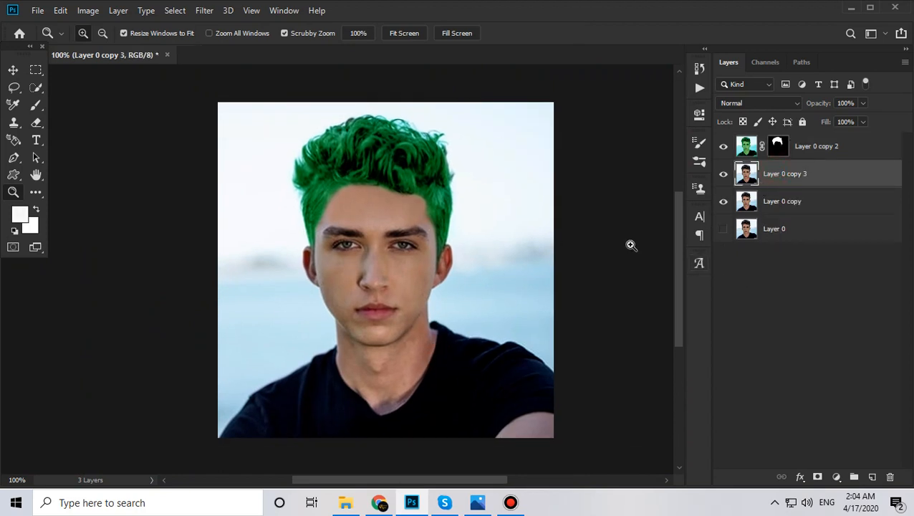
Set the duplicate's Saturation to -100 and Lightness to +12 with Hue/Saturation, and hide it with an inverted layer mask.
key(ctrl+u)
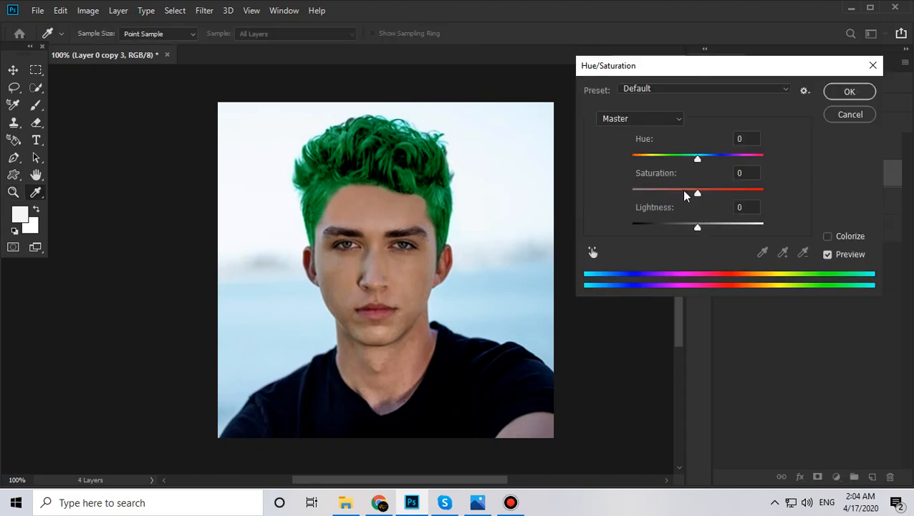
drag(684, 191, 568, 191)
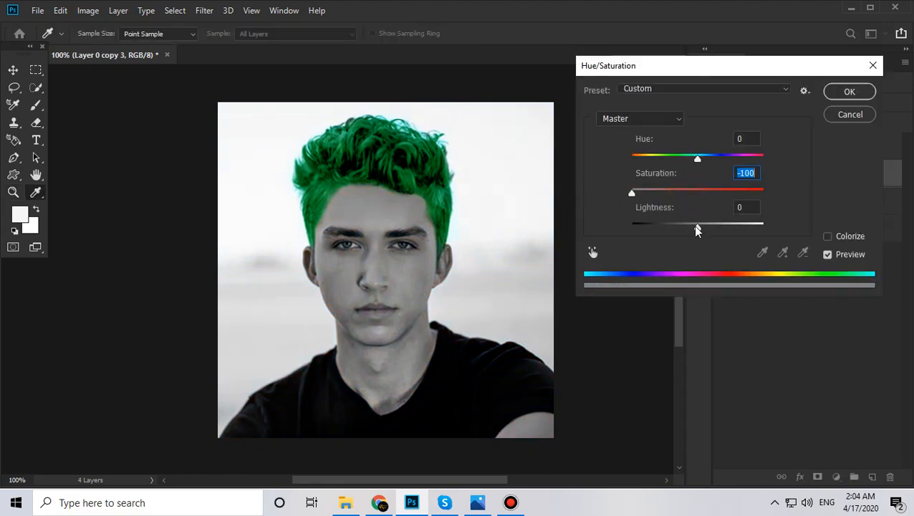
drag(698, 229, 704, 229)
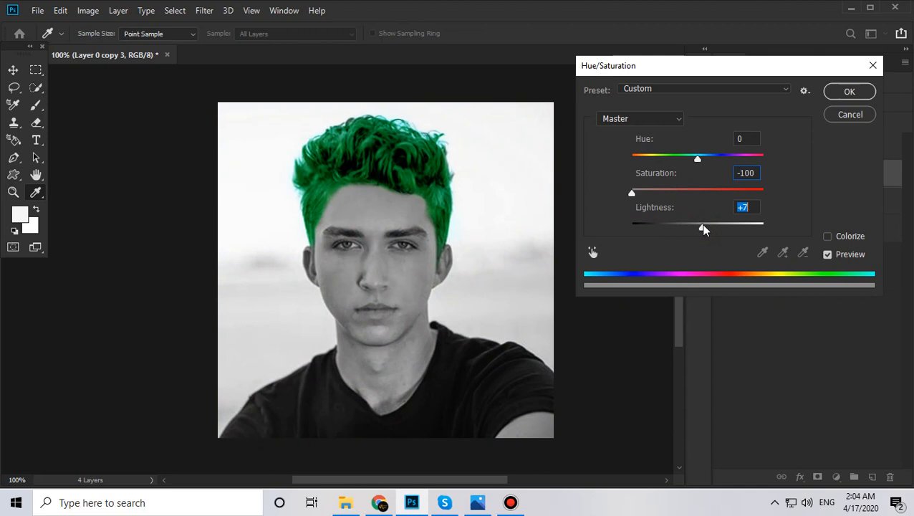
drag(705, 229, 707, 229)
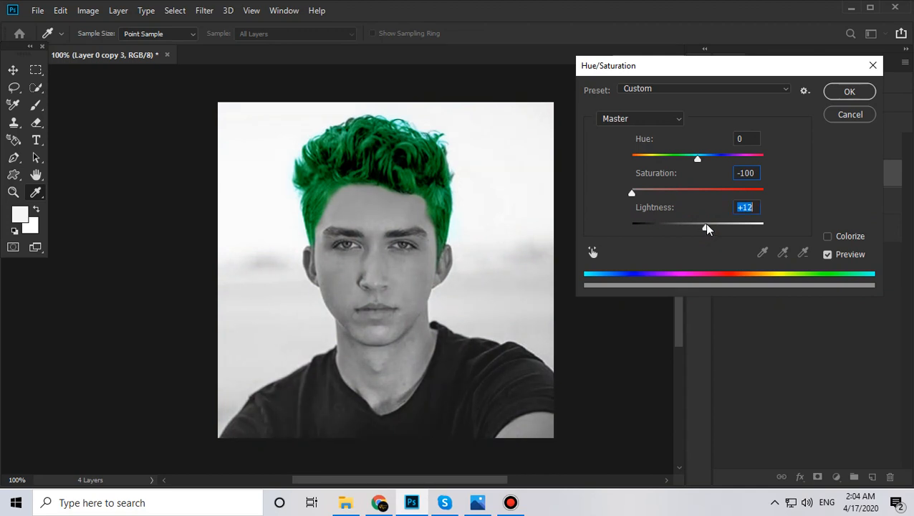
click(844, 91)
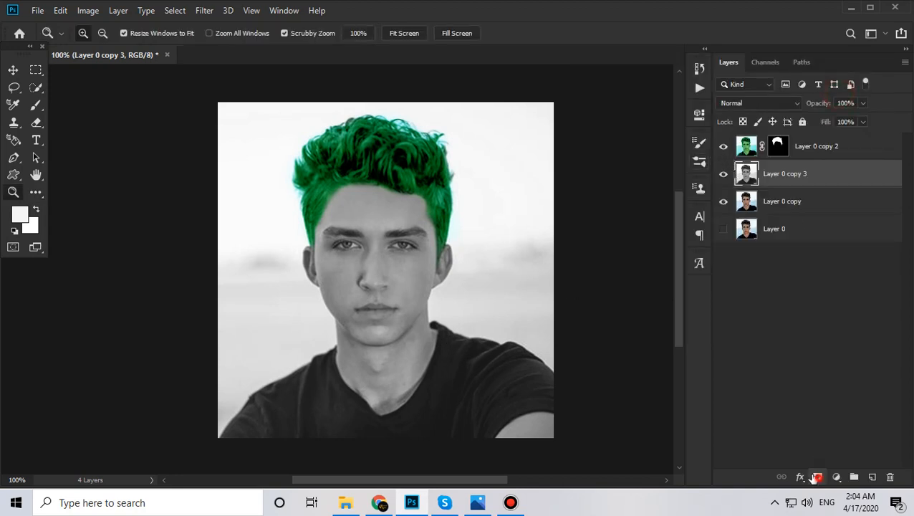
click(816, 477)
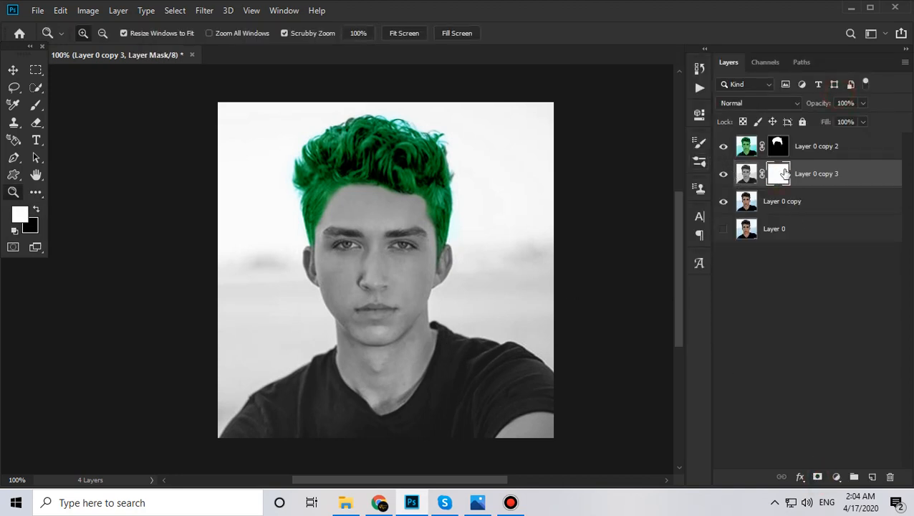
key(ctrl+i)
Paint the forehead white in the grey layer's mask with a soft 31 px brush.
click(347, 230)
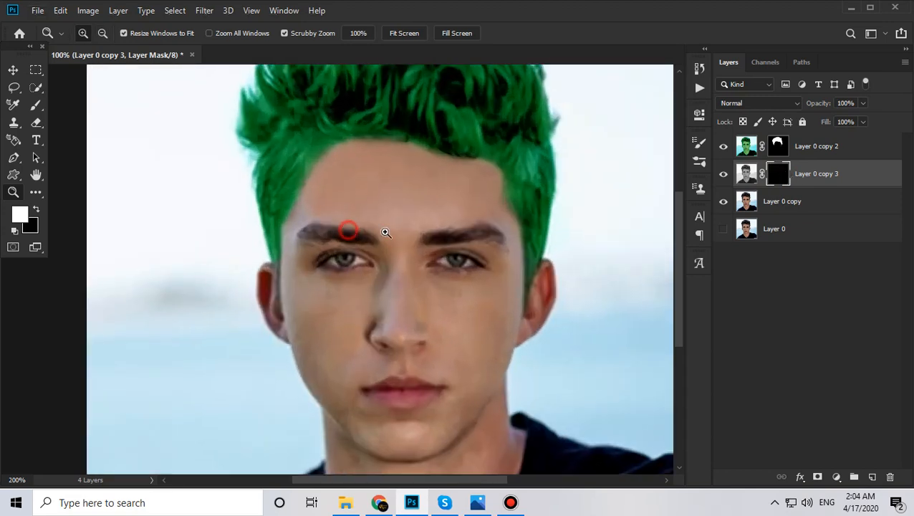
click(388, 231)
click(36, 104)
right_click(353, 155)
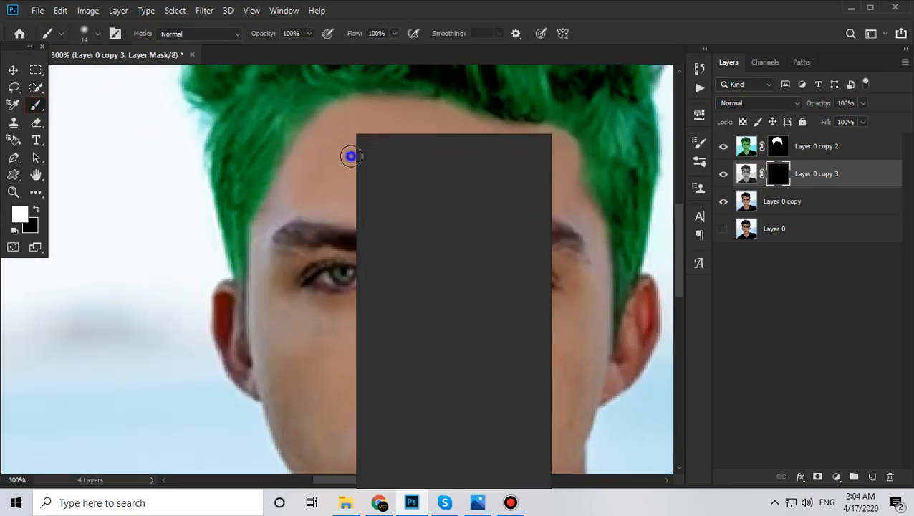
drag(434, 174, 439, 172)
mouse_move(330, 180)
mouse_down()
mouse_move(325, 157)
mouse_move(374, 117)
mouse_move(313, 144)
mouse_move(299, 168)
mouse_move(373, 120)
mouse_move(492, 140)
mouse_move(415, 112)
mouse_move(503, 135)
mouse_move(489, 176)
mouse_move(480, 169)
mouse_move(388, 206)
mouse_move(361, 158)
mouse_move(396, 159)
mouse_move(258, 171)
mouse_up()
scroll(512, 147, right, 2)
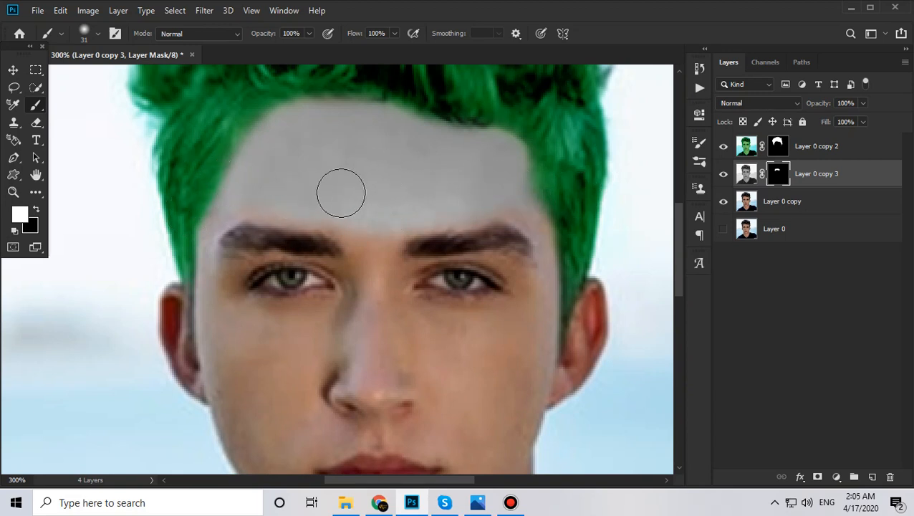
Reveal the grey skin over the nose, cheeks and area above the lips by painting the mask with the 31 px brush.
drag(382, 209, 371, 297)
mouse_move(376, 252)
mouse_down()
mouse_move(384, 381)
mouse_move(376, 349)
mouse_move(340, 364)
mouse_move(318, 392)
mouse_move(398, 285)
mouse_move(394, 322)
mouse_move(333, 340)
mouse_move(417, 337)
mouse_move(270, 307)
mouse_move(326, 265)
mouse_move(359, 259)
mouse_move(300, 244)
mouse_move(361, 238)
mouse_move(258, 238)
mouse_move(262, 301)
mouse_move(288, 349)
mouse_move(268, 267)
mouse_move(252, 315)
mouse_move(277, 361)
mouse_up()
drag(377, 335, 344, 310)
mouse_move(433, 263)
mouse_down()
mouse_move(391, 231)
mouse_move(476, 220)
mouse_move(459, 334)
mouse_move(423, 324)
mouse_move(464, 305)
mouse_move(495, 223)
mouse_move(496, 294)
mouse_move(478, 355)
mouse_move(461, 369)
mouse_move(482, 301)
mouse_move(485, 319)
mouse_move(498, 306)
mouse_move(506, 231)
mouse_up()
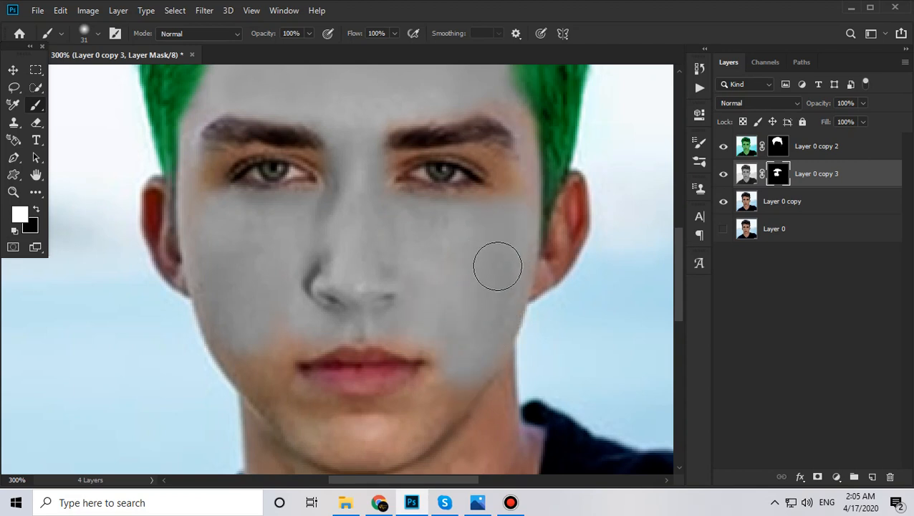
mouse_move(394, 358)
mouse_down()
mouse_move(423, 259)
mouse_move(419, 278)
mouse_up()
Reduce the brush to 12 px and paint the mask over the uncovered skin above the man's left eyebrow.
scroll(419, 277, up, 5)
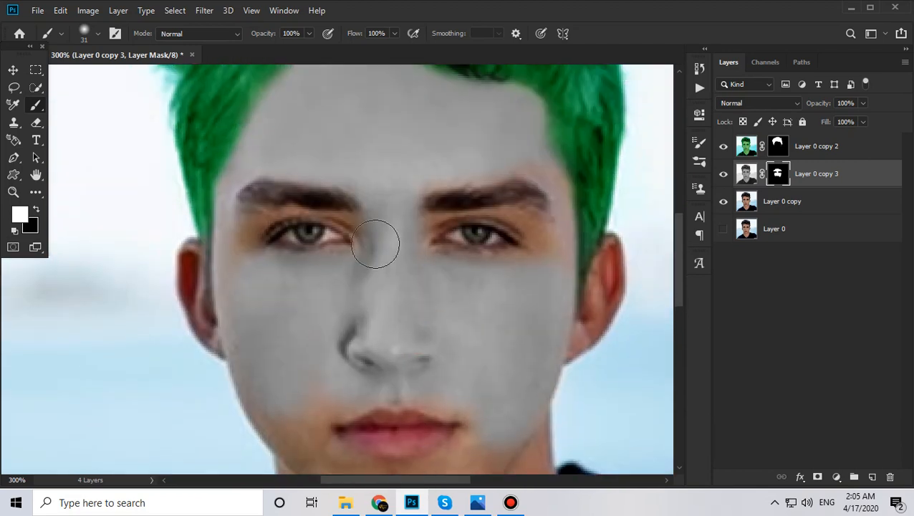
key(z)
click(351, 169)
click(36, 123)
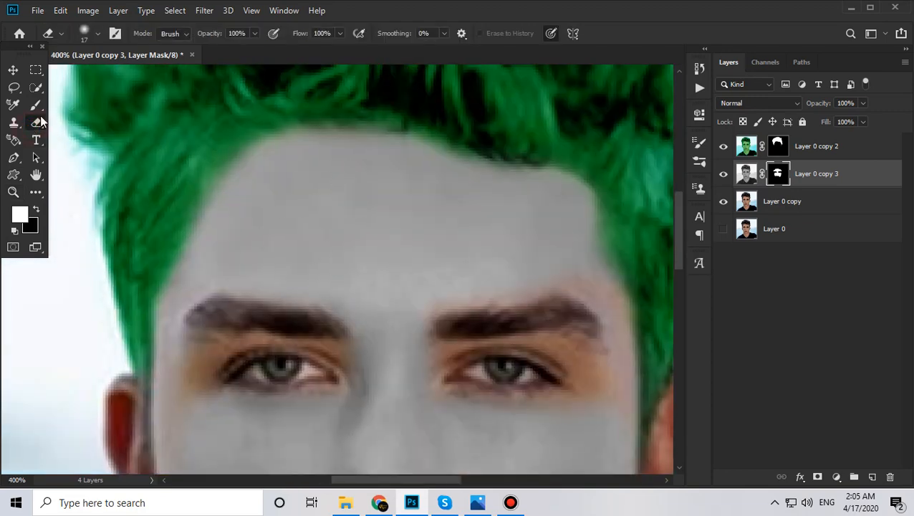
click(35, 105)
right_click(457, 181)
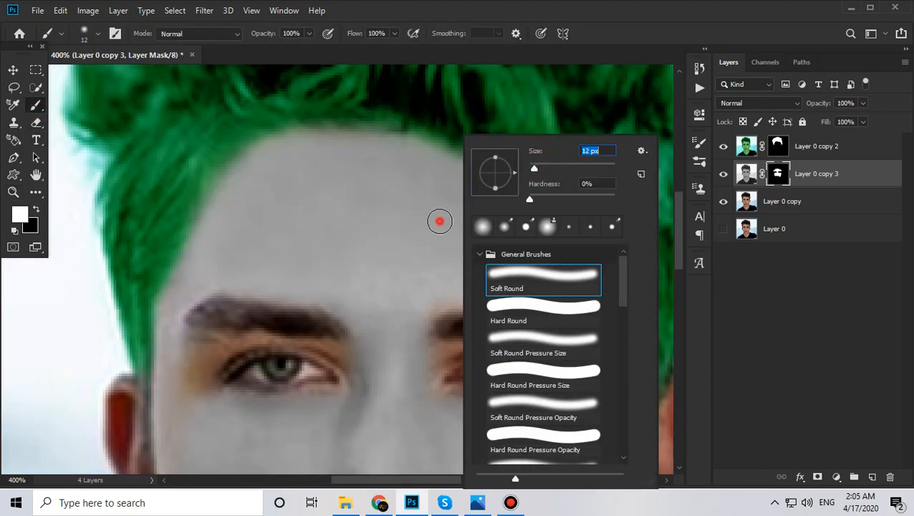
click(440, 221)
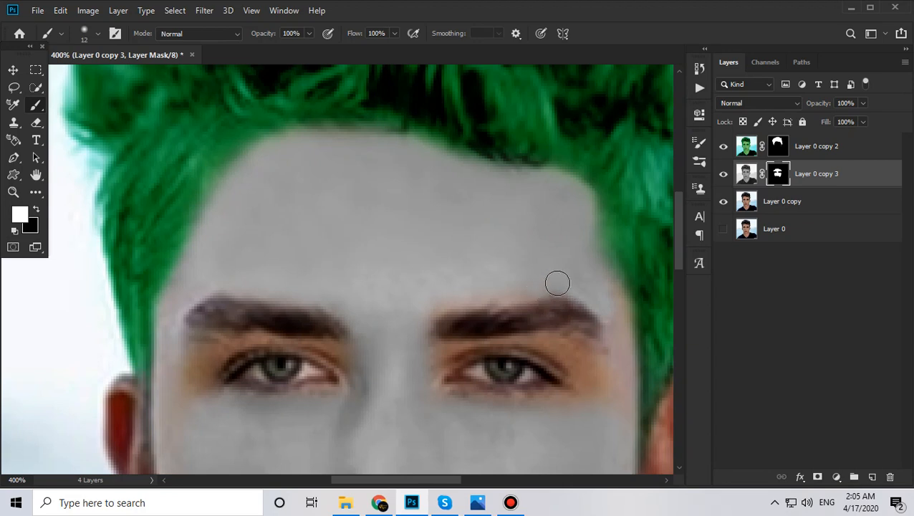
Paint the grey layer's mask over the coloured skin around the man's left eye with the 12 px brush.
scroll(422, 358, down, 2)
scroll(422, 359, right, 2)
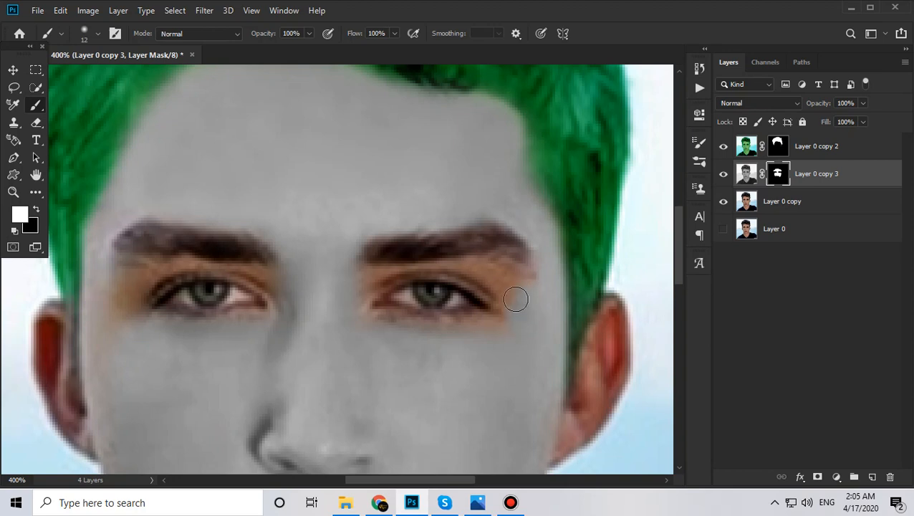
drag(516, 299, 507, 284)
mouse_move(505, 324)
mouse_down()
mouse_move(469, 275)
mouse_move(506, 287)
mouse_move(483, 274)
mouse_move(511, 274)
mouse_move(500, 270)
mouse_move(543, 286)
mouse_up()
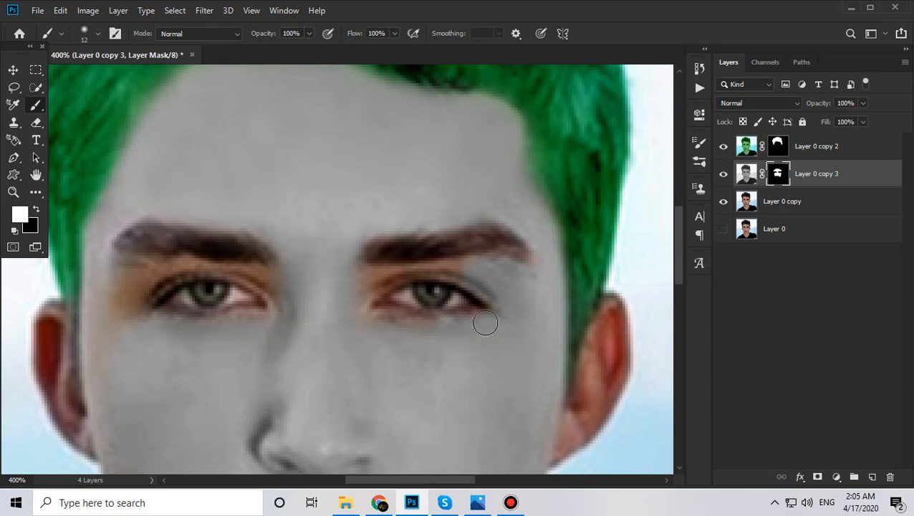
drag(434, 335, 508, 316)
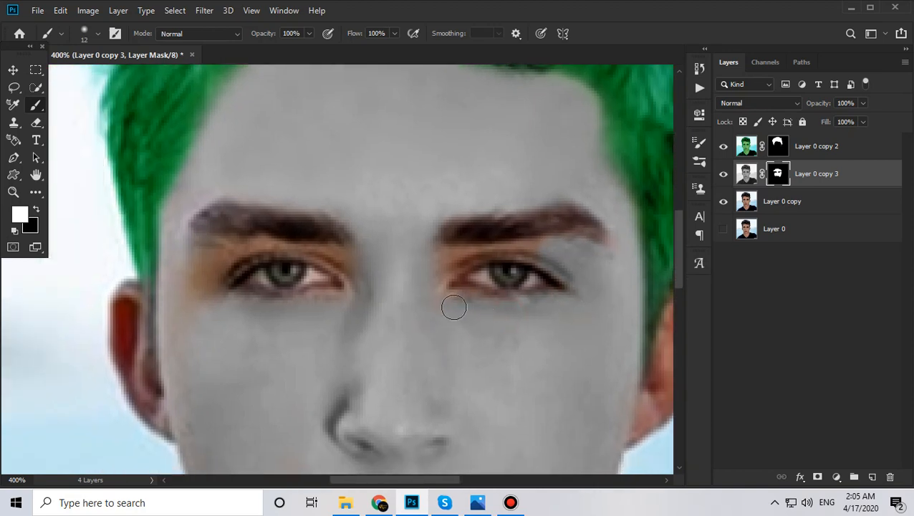
mouse_move(431, 278)
mouse_down()
mouse_move(428, 267)
mouse_move(466, 255)
mouse_up()
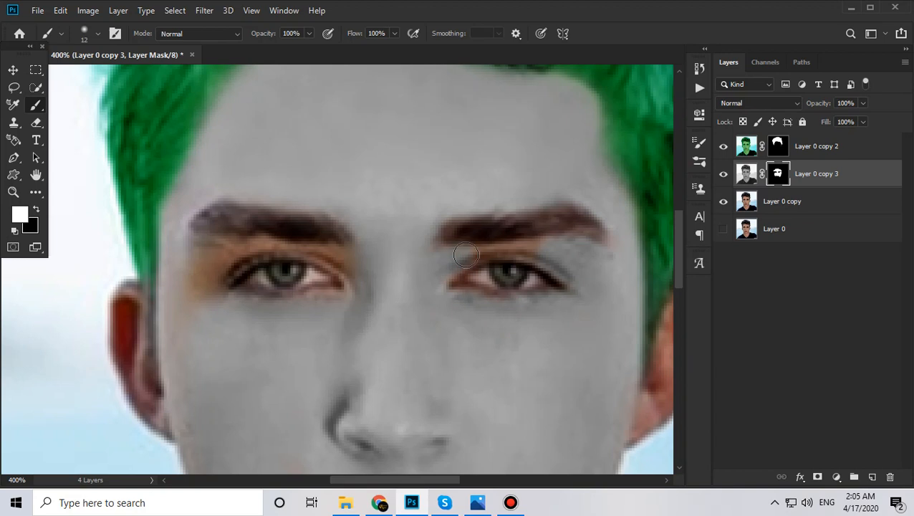
drag(548, 251, 525, 248)
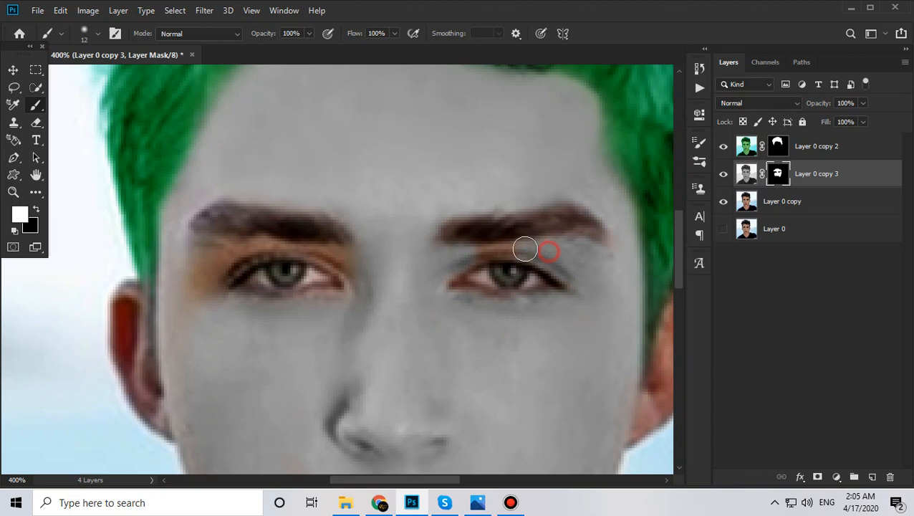
Reduce the brush to 7 px and mask in the grey on the remaining coloured skin of the man's left upper eyelid.
right_click(560, 242)
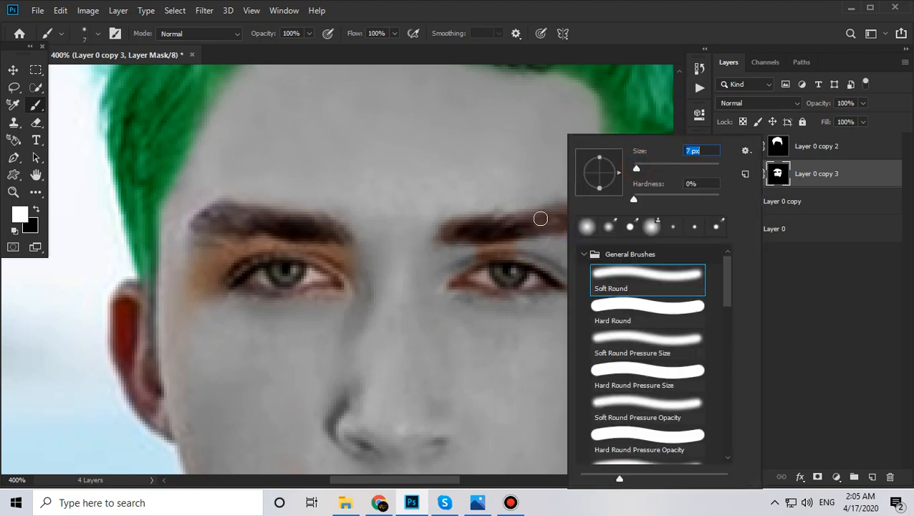
drag(523, 245, 477, 252)
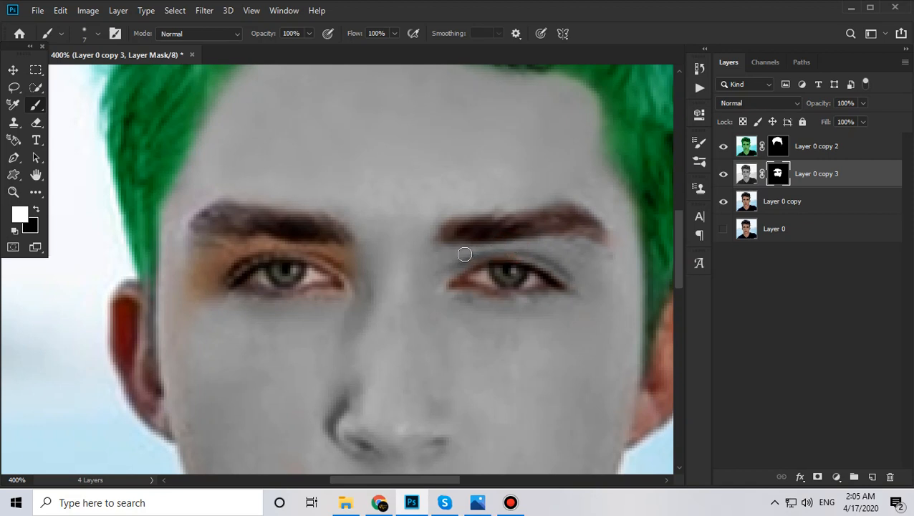
mouse_move(523, 299)
mouse_down()
mouse_move(493, 254)
mouse_move(519, 233)
mouse_up()
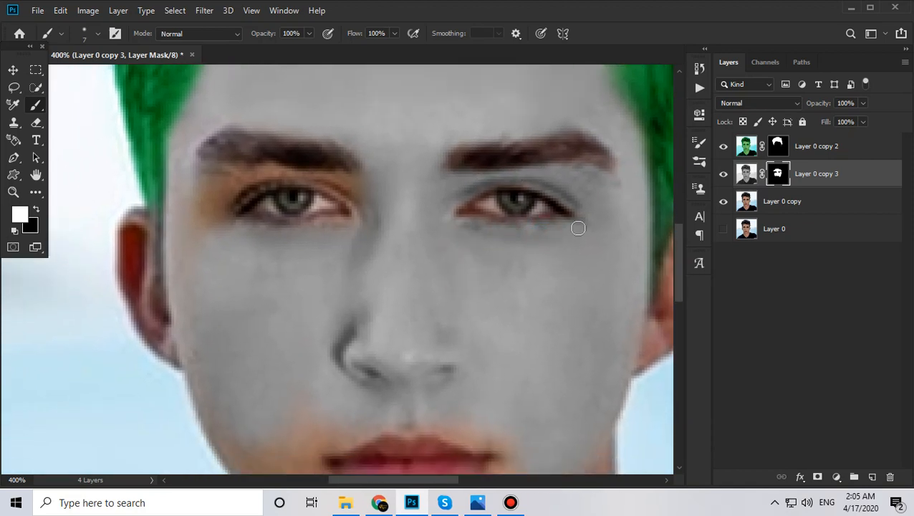
Reveal the grey skin above and around the man's right eye by painting the mask with the 7 px brush.
drag(333, 266, 397, 261)
mouse_move(254, 249)
mouse_down()
mouse_move(270, 274)
mouse_move(300, 194)
mouse_move(293, 243)
mouse_up()
drag(301, 212, 321, 193)
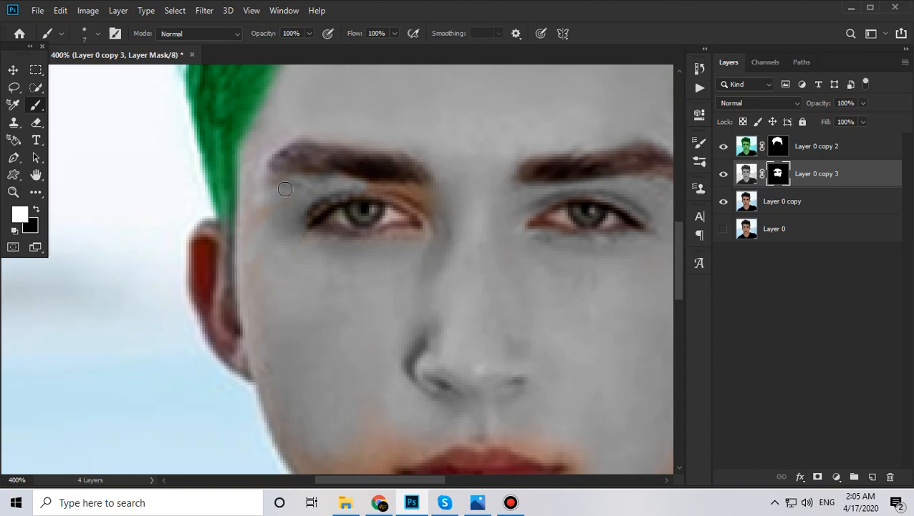
drag(311, 189, 406, 189)
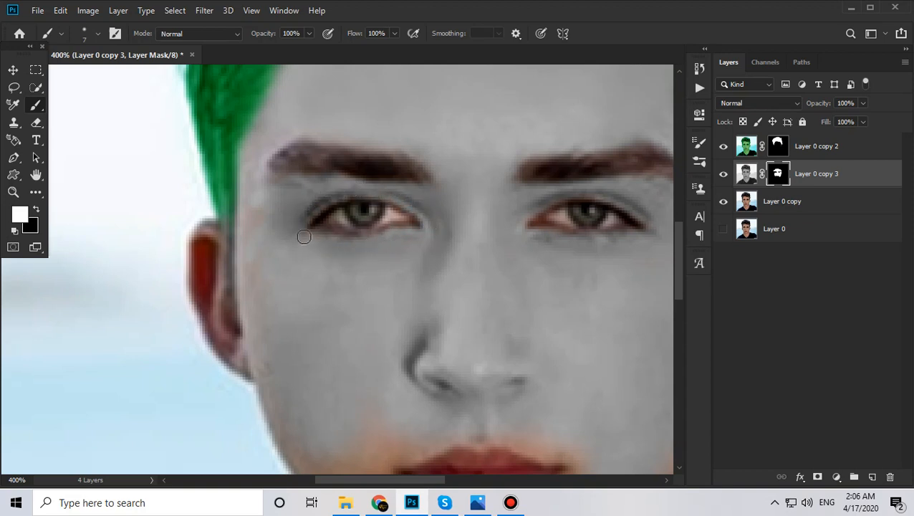
Paint the mask along the tinted edge of the man's right cheek and temple, up to the end of the eyebrow.
mouse_move(294, 259)
mouse_down()
mouse_move(353, 248)
mouse_move(313, 296)
mouse_up()
click(320, 209)
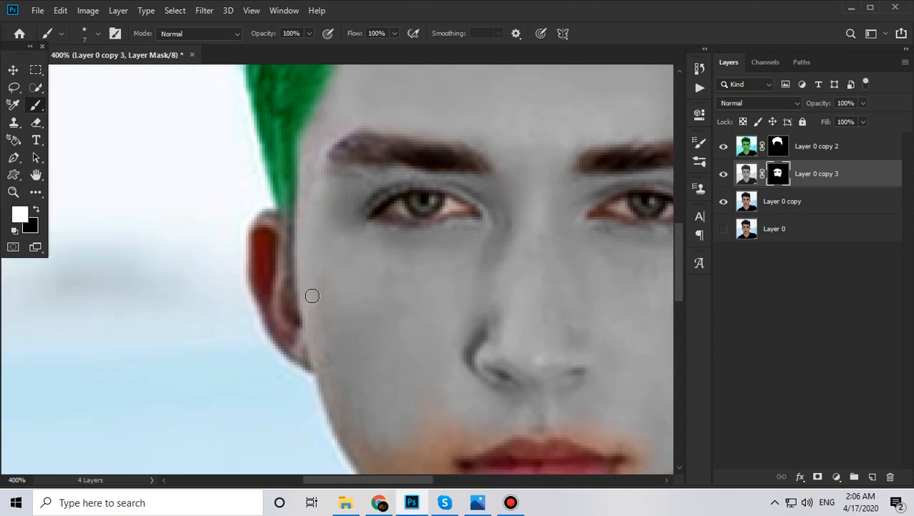
drag(298, 236, 300, 174)
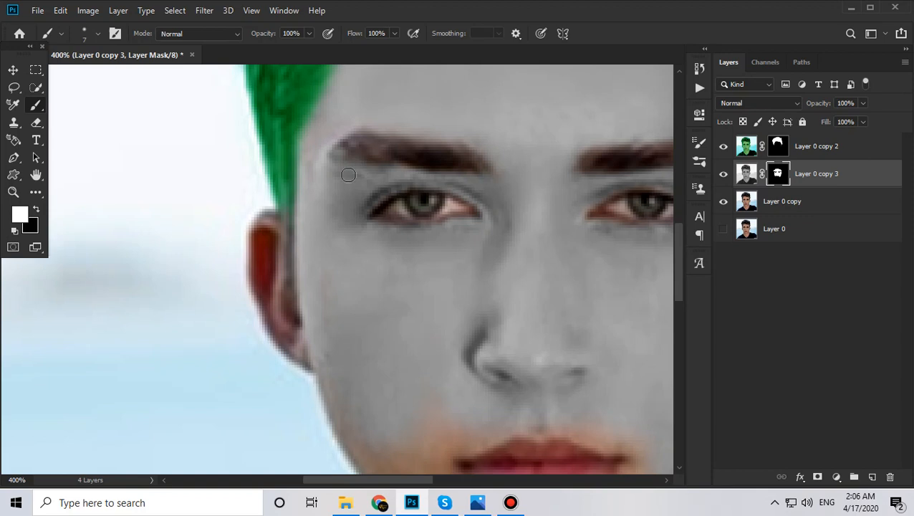
Restore the outer end of the man's right eyebrow in the mask with a soft 7 px eraser.
click(36, 123)
right_click(355, 148)
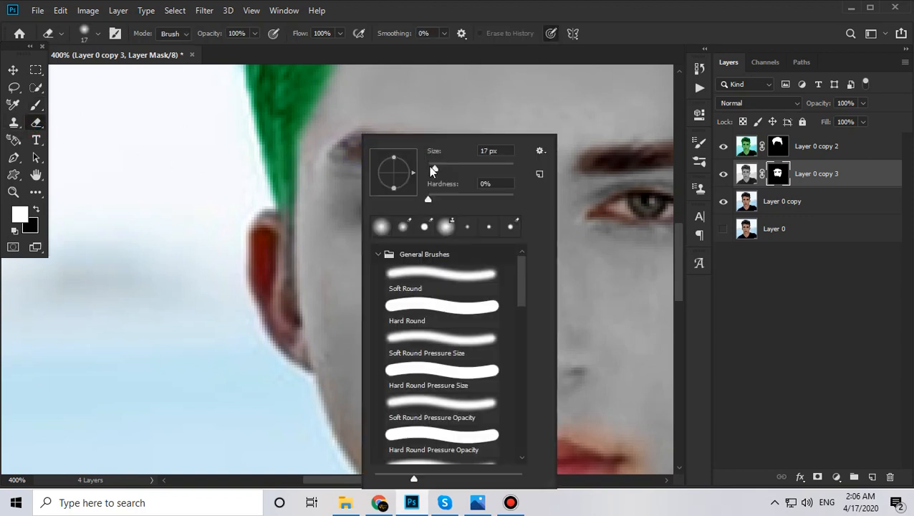
click(356, 149)
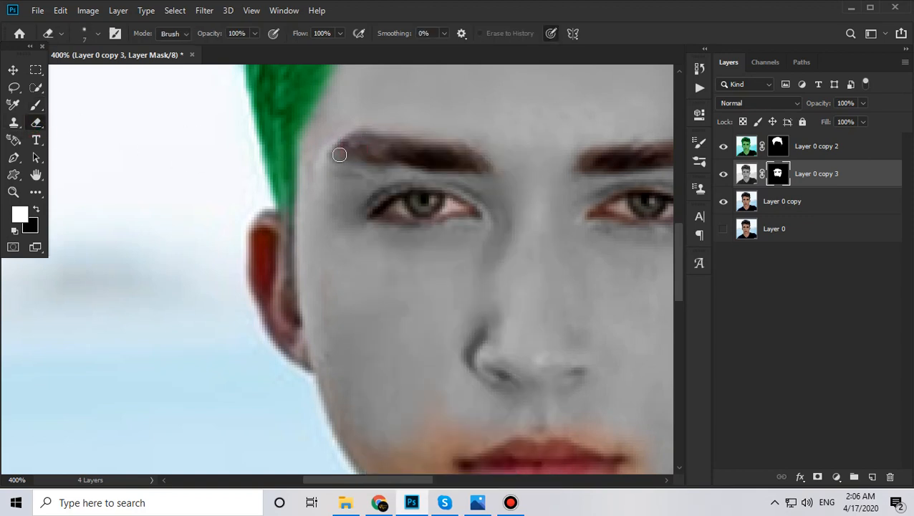
Reveal the grey skin over the jaw, chin and area around the mouth by painting the mask with a soft 28 px brush.
drag(522, 287, 450, 200)
key(z)
alt+click(398, 179)
drag(531, 295, 473, 202)
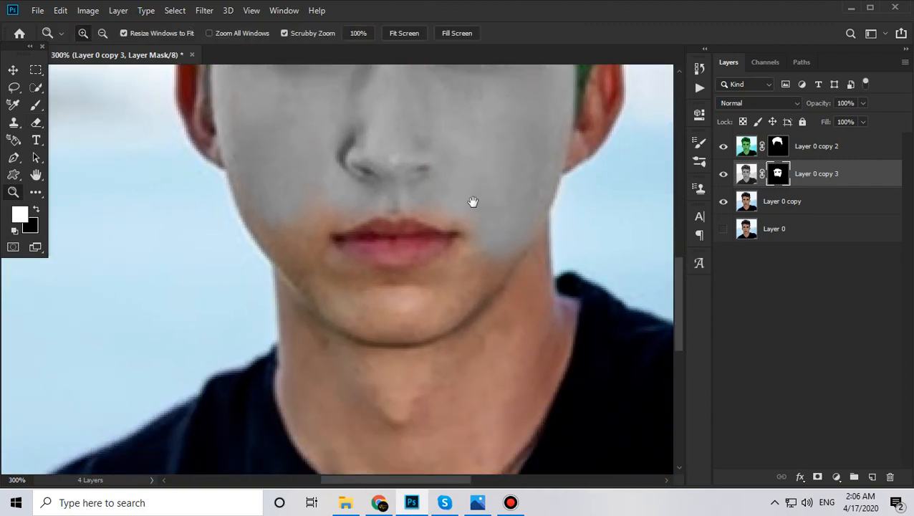
click(36, 123)
click(36, 105)
right_click(213, 128)
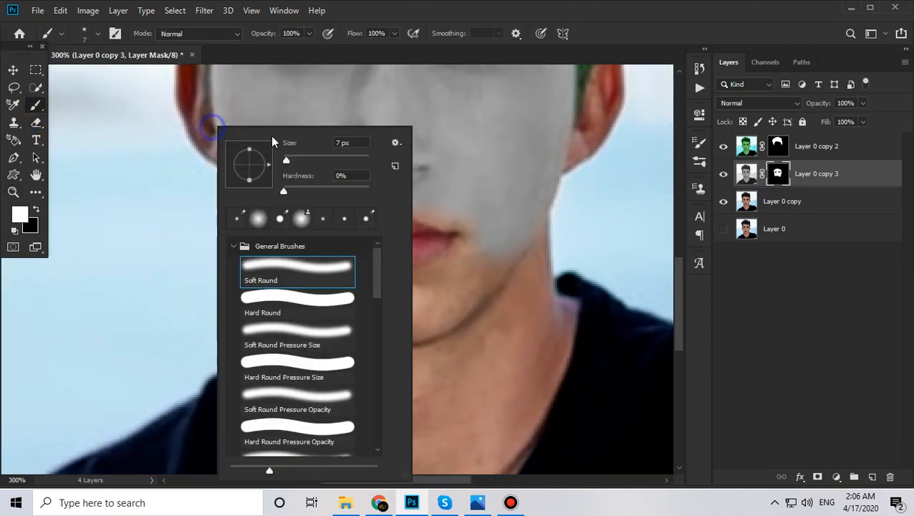
drag(295, 162, 297, 162)
click(271, 102)
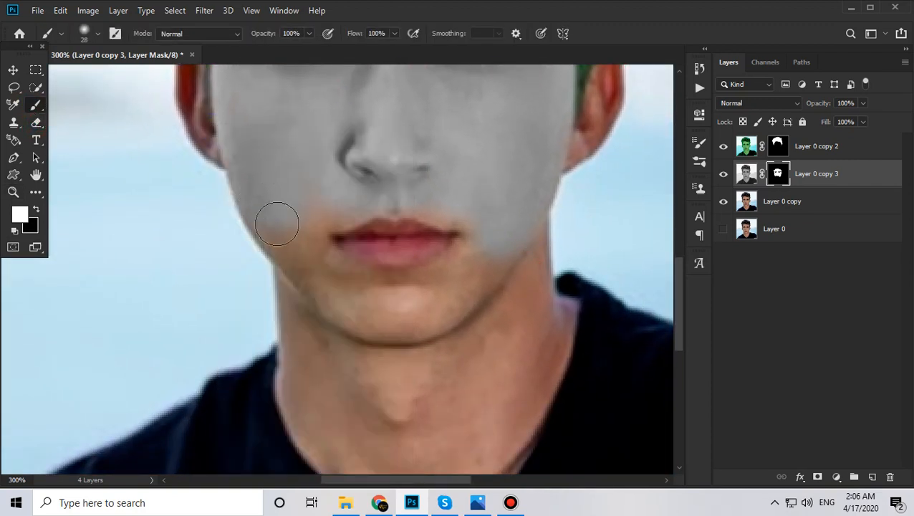
mouse_move(297, 242)
mouse_down()
mouse_move(342, 206)
mouse_move(320, 215)
mouse_move(303, 270)
mouse_move(347, 297)
mouse_move(345, 289)
mouse_move(409, 296)
mouse_move(366, 310)
mouse_move(423, 312)
mouse_move(400, 325)
mouse_move(381, 323)
mouse_move(440, 300)
mouse_move(434, 308)
mouse_move(484, 235)
mouse_move(474, 265)
mouse_move(484, 277)
mouse_move(475, 286)
mouse_move(495, 192)
mouse_move(468, 238)
mouse_move(474, 198)
mouse_move(436, 204)
mouse_move(457, 199)
mouse_move(394, 192)
mouse_move(371, 195)
mouse_move(402, 194)
mouse_move(324, 205)
mouse_move(298, 224)
mouse_move(307, 265)
mouse_move(330, 274)
mouse_move(303, 252)
mouse_move(387, 297)
mouse_move(432, 299)
mouse_move(462, 273)
mouse_move(392, 303)
mouse_move(421, 299)
mouse_move(334, 298)
mouse_move(293, 276)
mouse_move(264, 231)
mouse_move(292, 225)
mouse_up()
drag(340, 309, 319, 251)
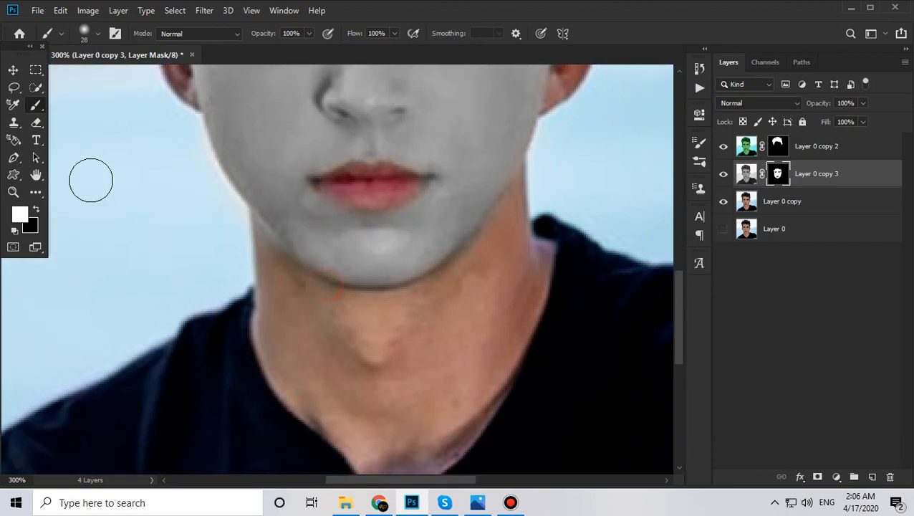
Erase the grey spill below the man's right jawline from the mask with a 25 px eraser at 100% hardness.
click(36, 123)
right_click(200, 147)
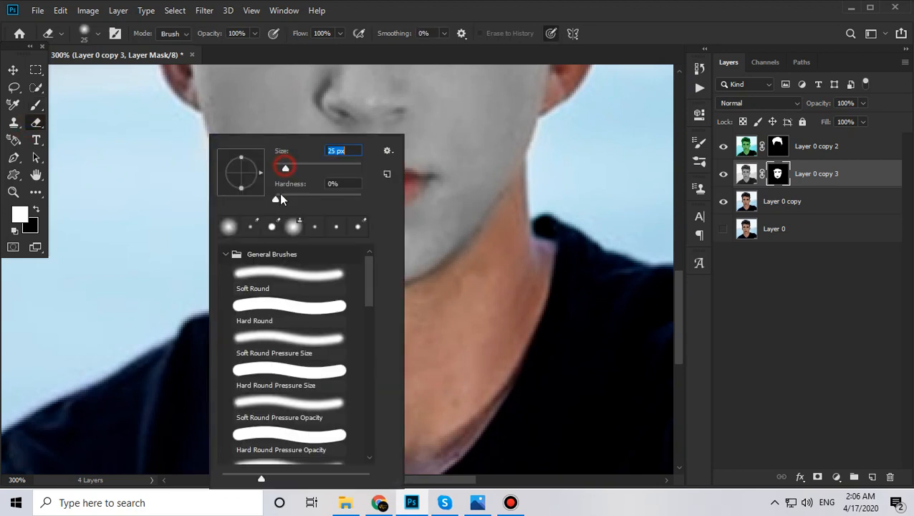
drag(287, 200, 366, 208)
click(190, 179)
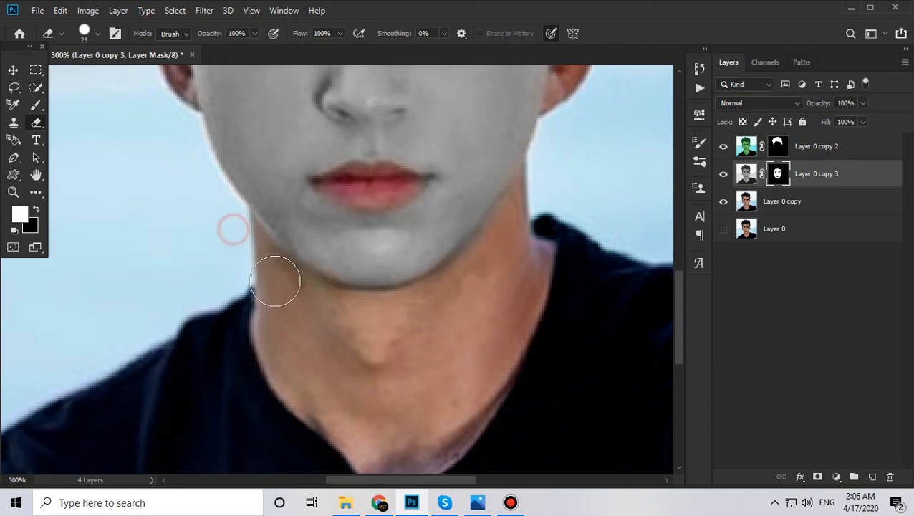
click(275, 282)
click(243, 241)
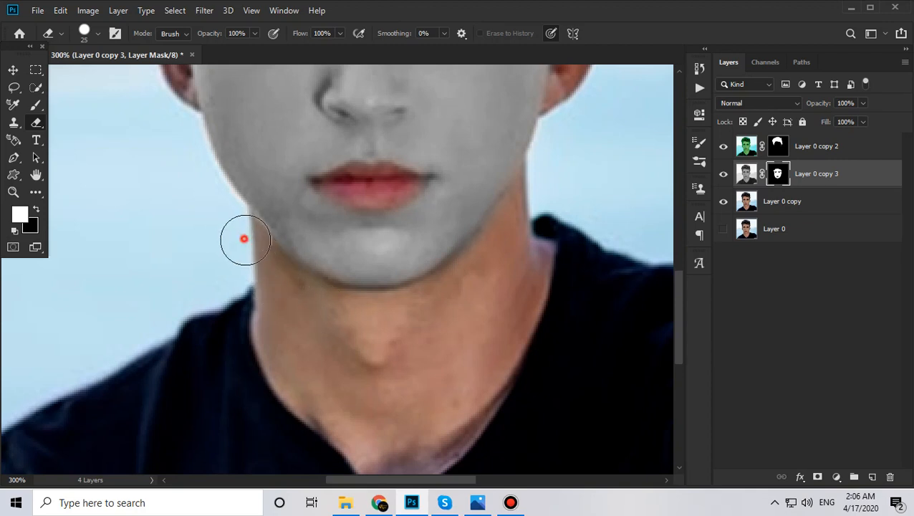
click(249, 243)
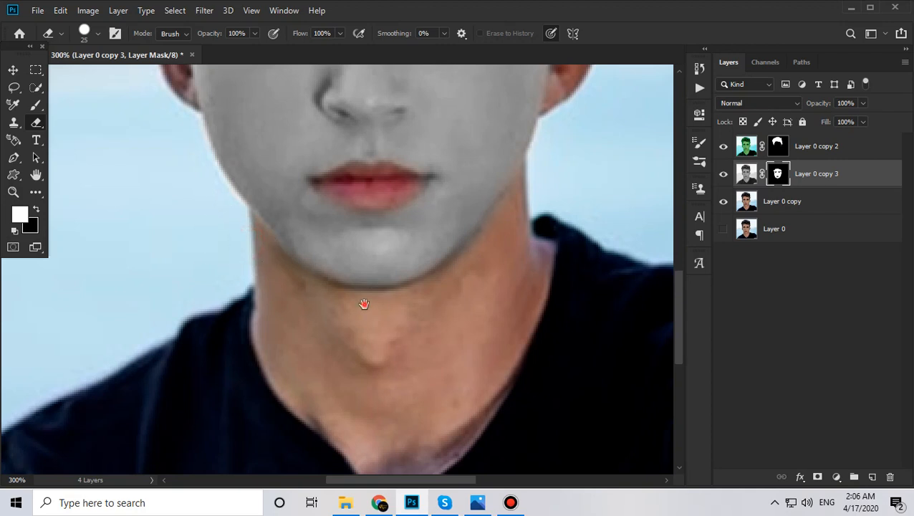
Clean the mask edge along the man's left jawline and neck with the hard 25 px eraser.
drag(362, 303, 303, 275)
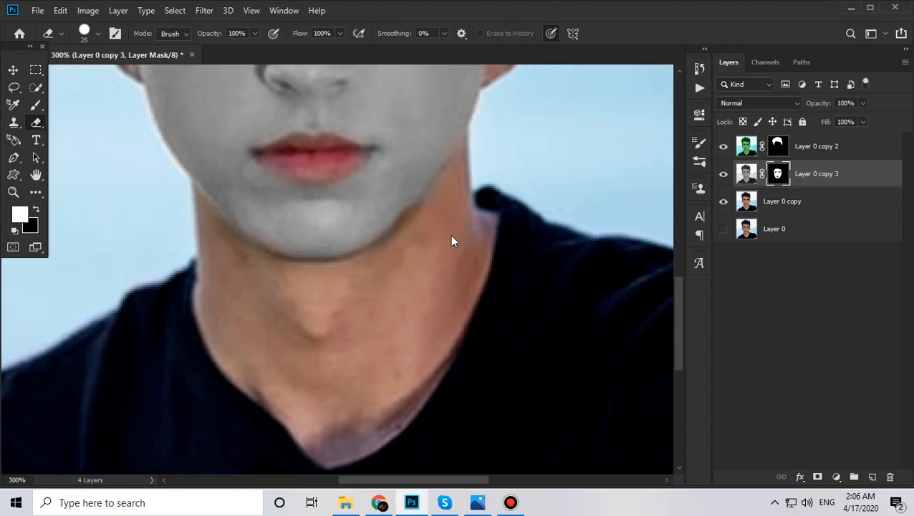
click(412, 255)
click(434, 235)
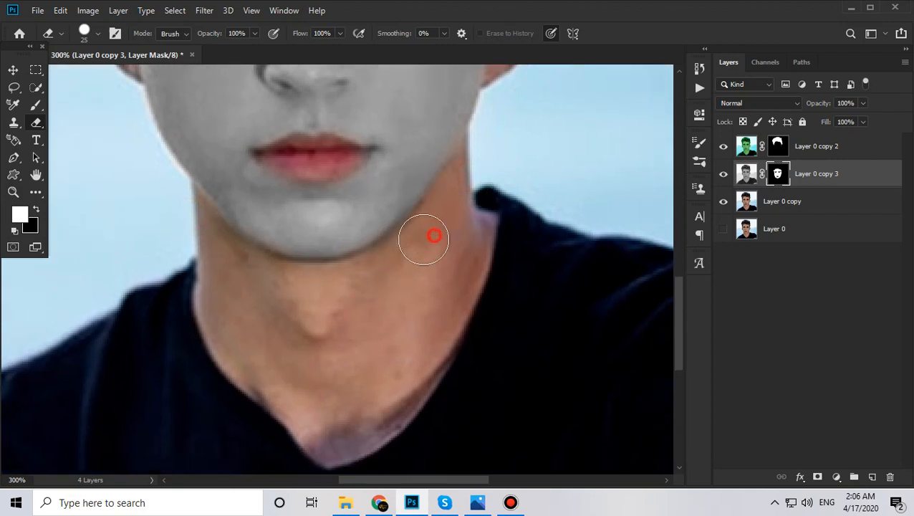
scroll(393, 274, up, 3)
click(449, 238)
click(443, 263)
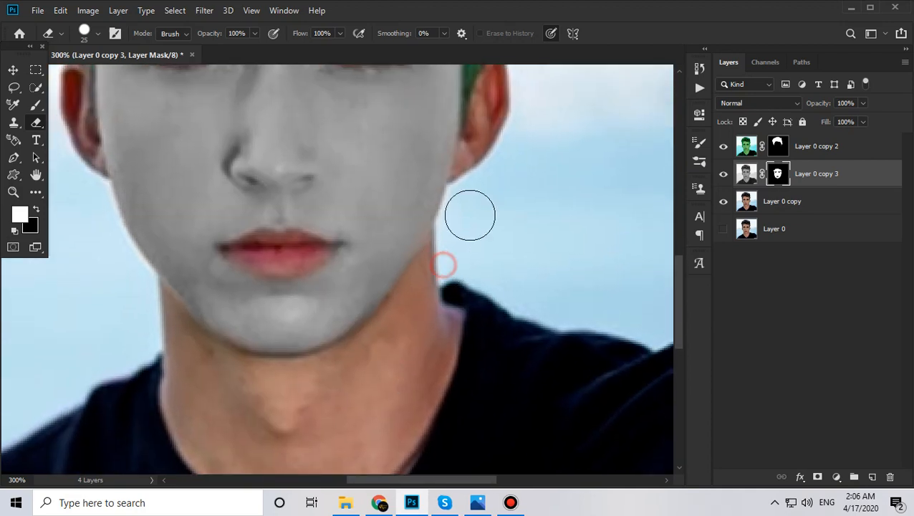
click(471, 204)
Paint the mask over the leftover coloured skin around the lips with a soft 15 px brush.
click(300, 336)
key(z)
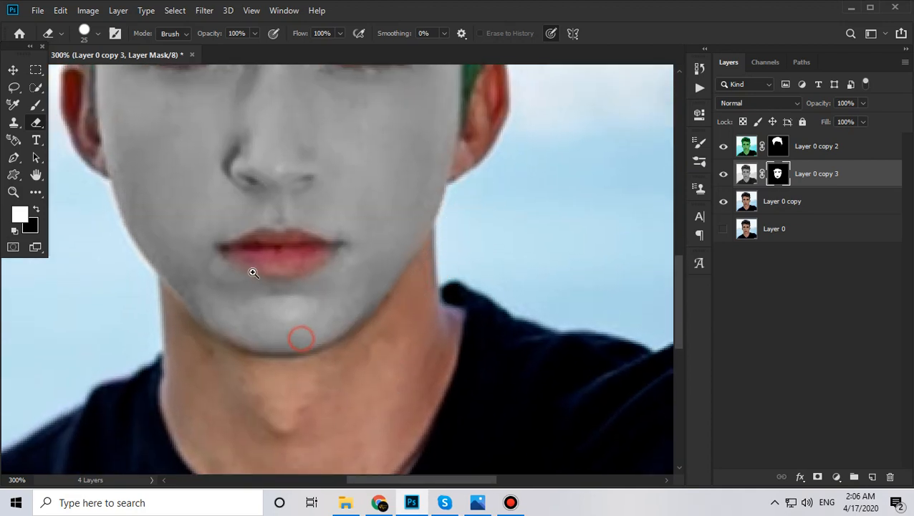
click(252, 272)
click(225, 255)
key(b)
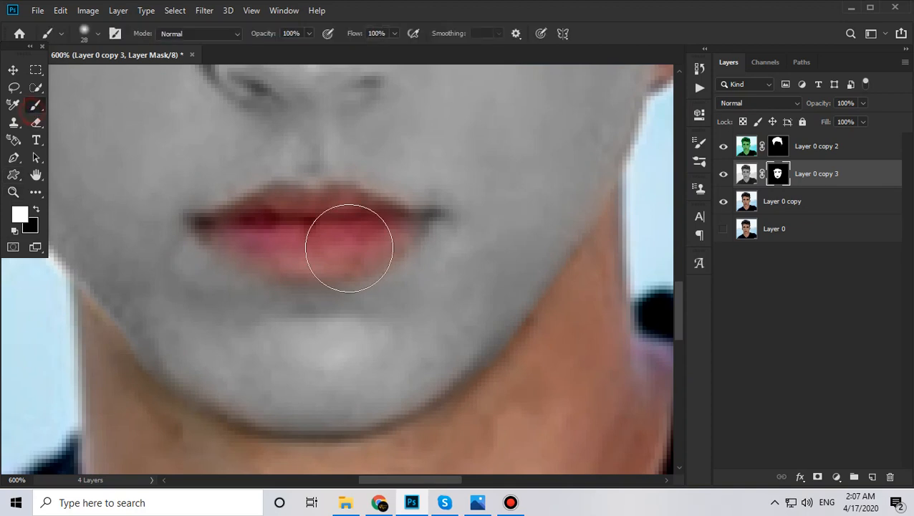
right_click(349, 248)
click(289, 318)
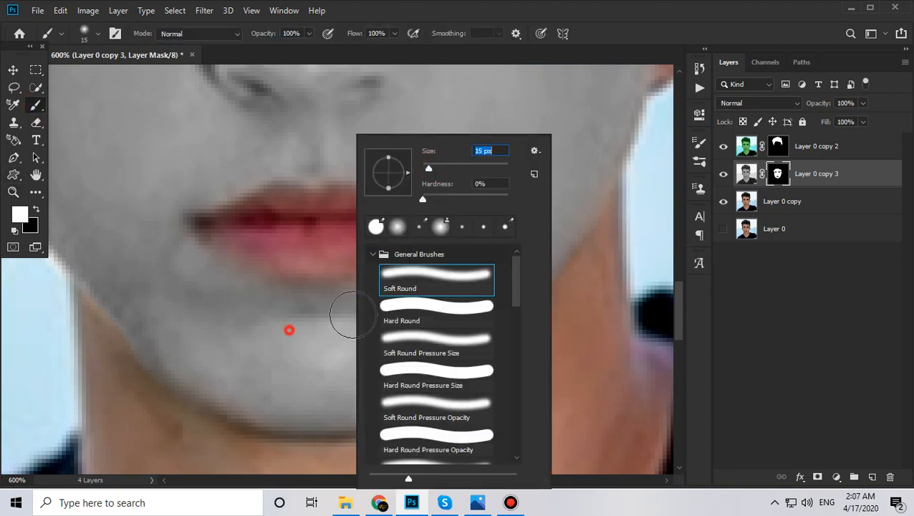
right_click(427, 260)
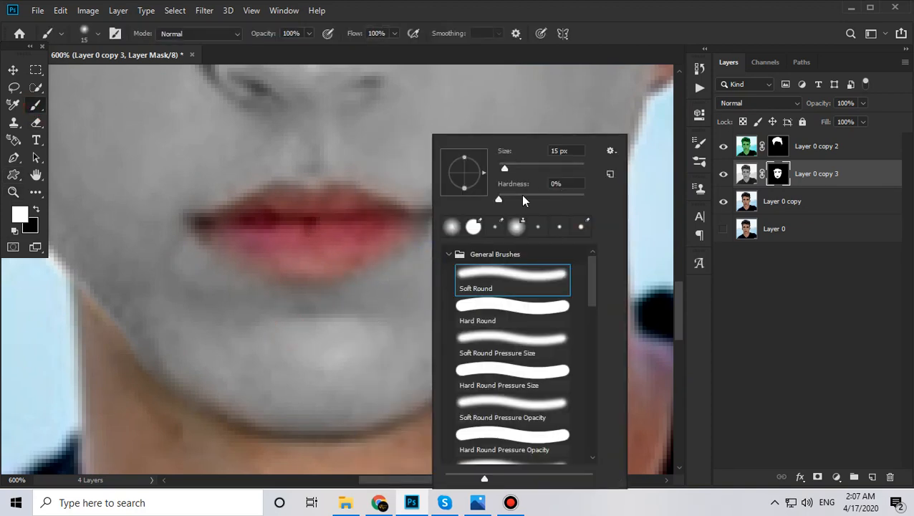
click(371, 318)
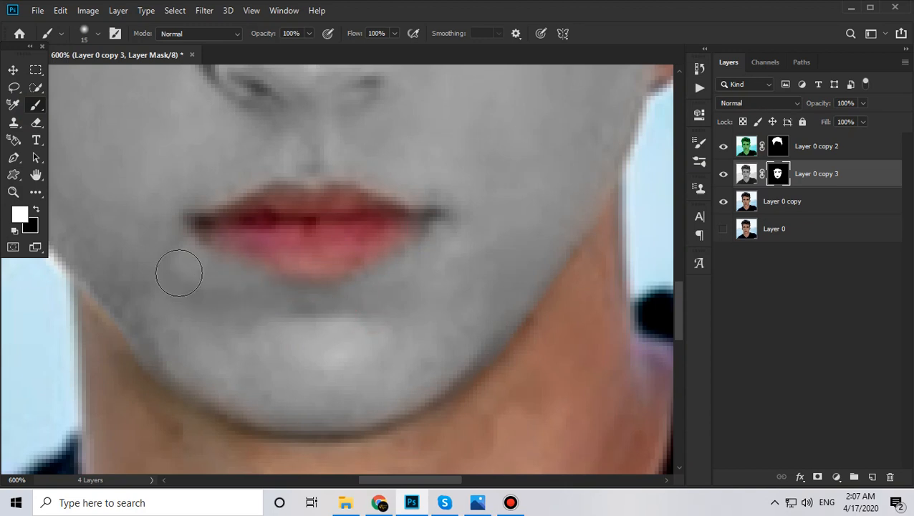
click(164, 195)
click(316, 159)
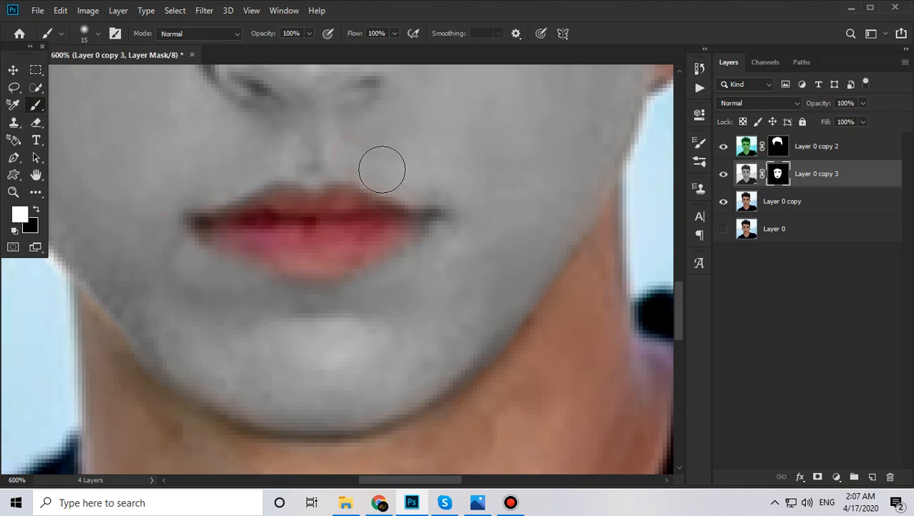
Restore the red of the lips in the mask with a 9 px eraser and of the man's left mouth corner with a 4 px one.
click(37, 125)
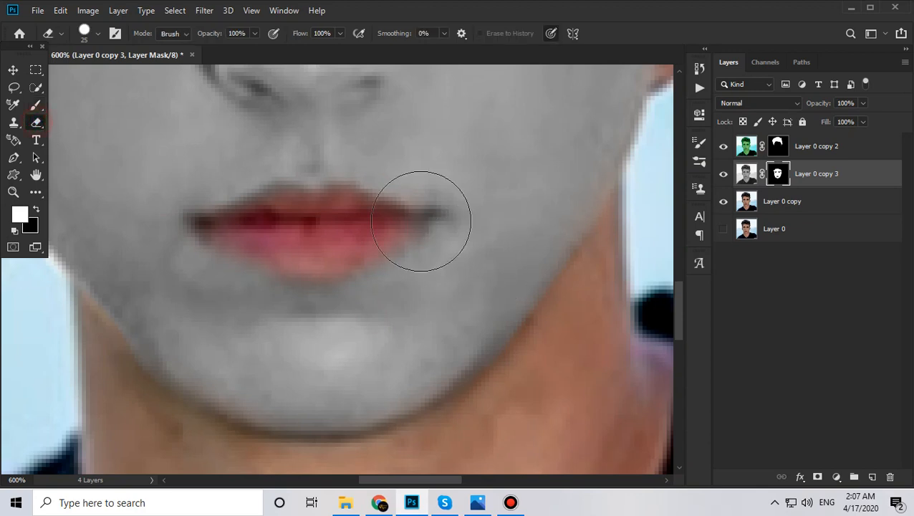
right_click(426, 220)
click(320, 236)
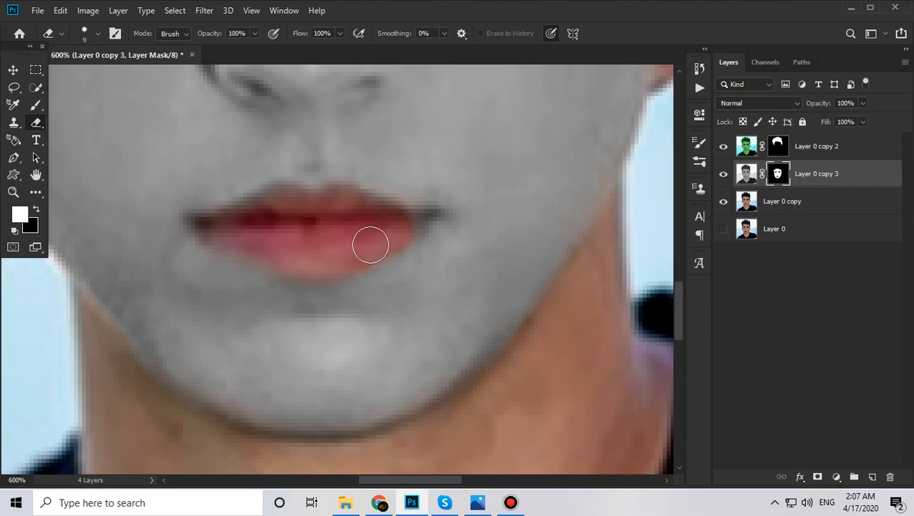
right_click(455, 212)
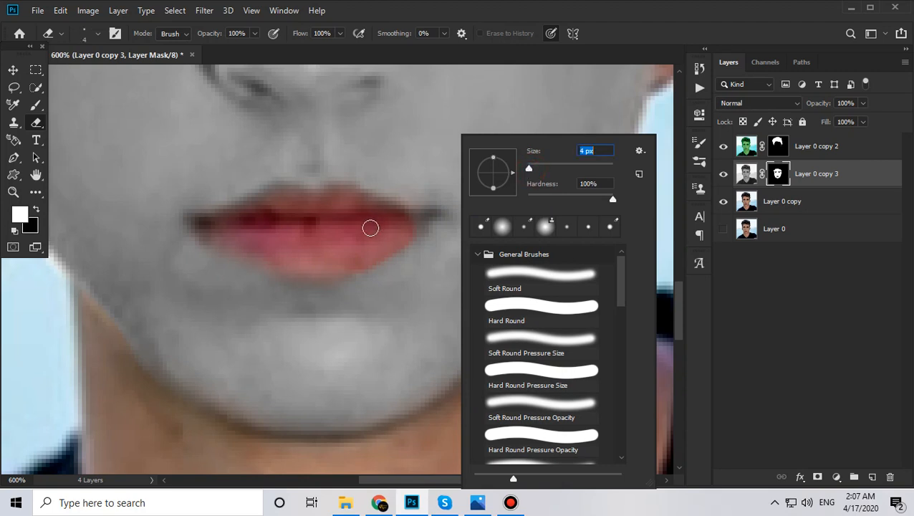
click(392, 225)
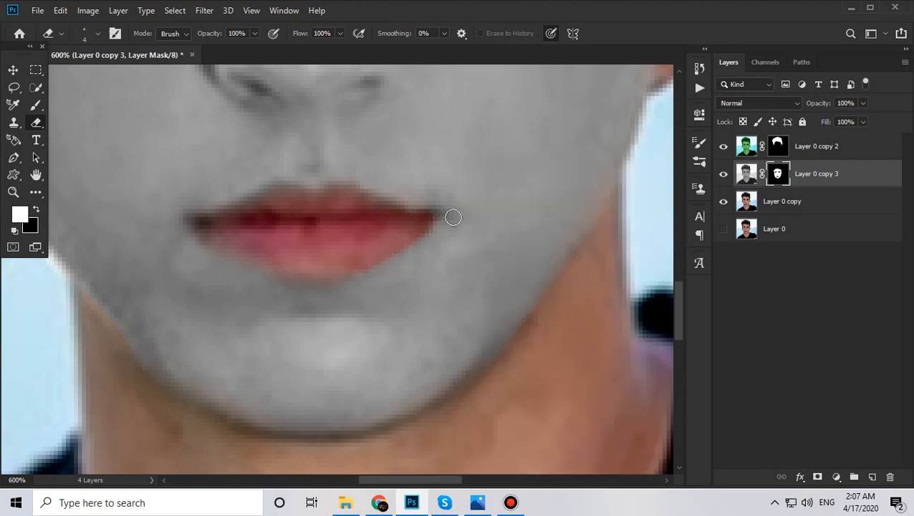
Restore the red at both mouth corners in the mask with a 1 px eraser at 100% hardness.
right_click(453, 216)
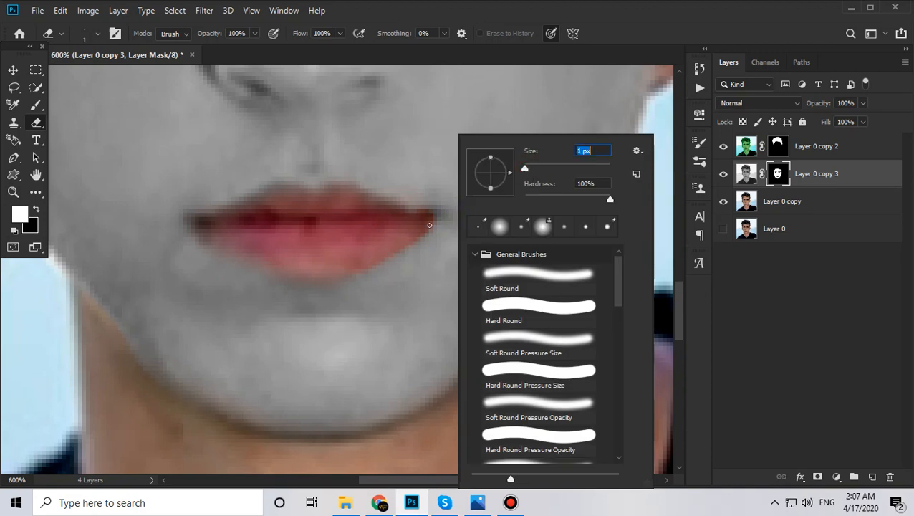
click(424, 224)
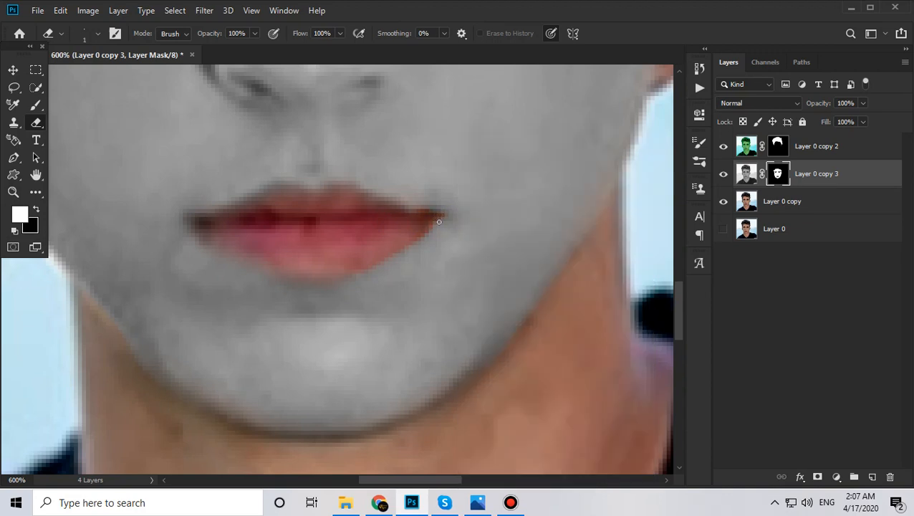
drag(203, 271, 260, 264)
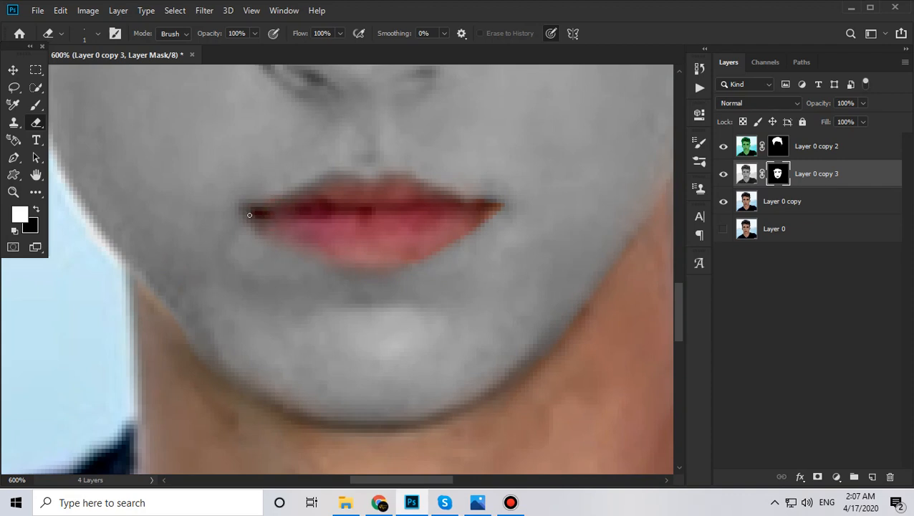
right_click(301, 217)
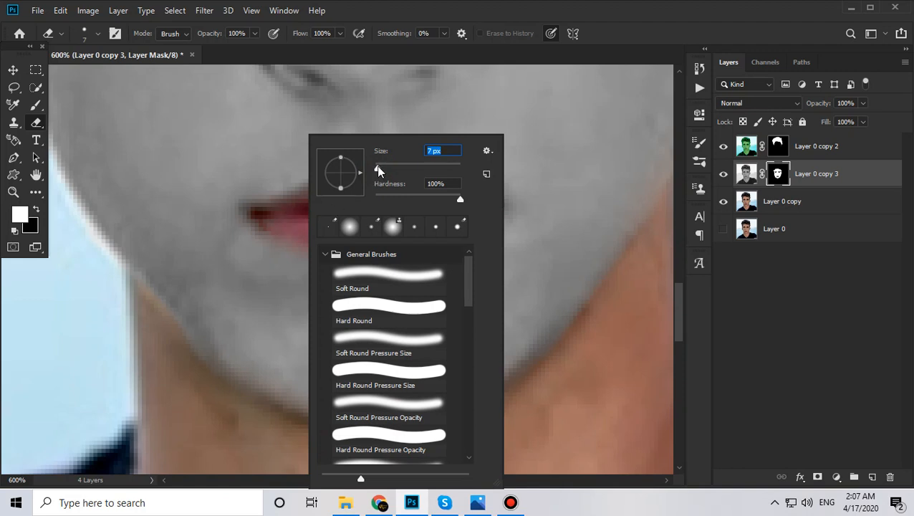
key(Return)
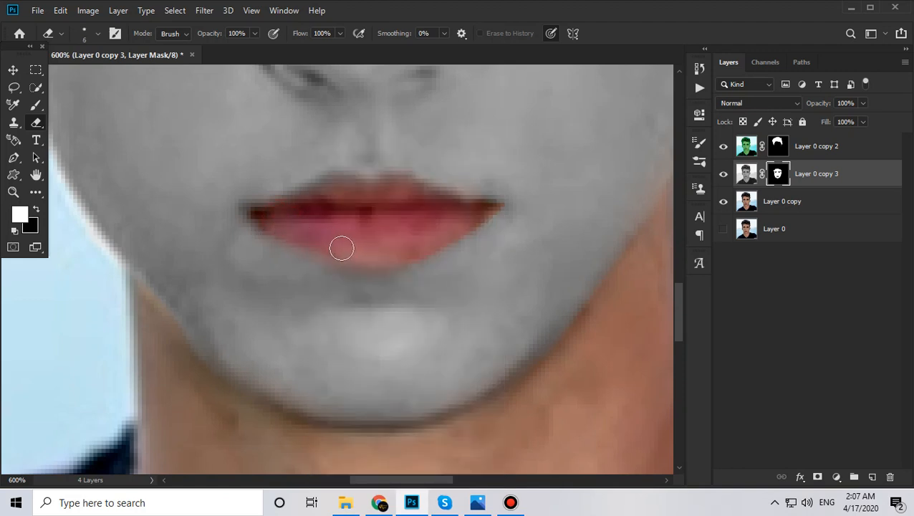
key(z)
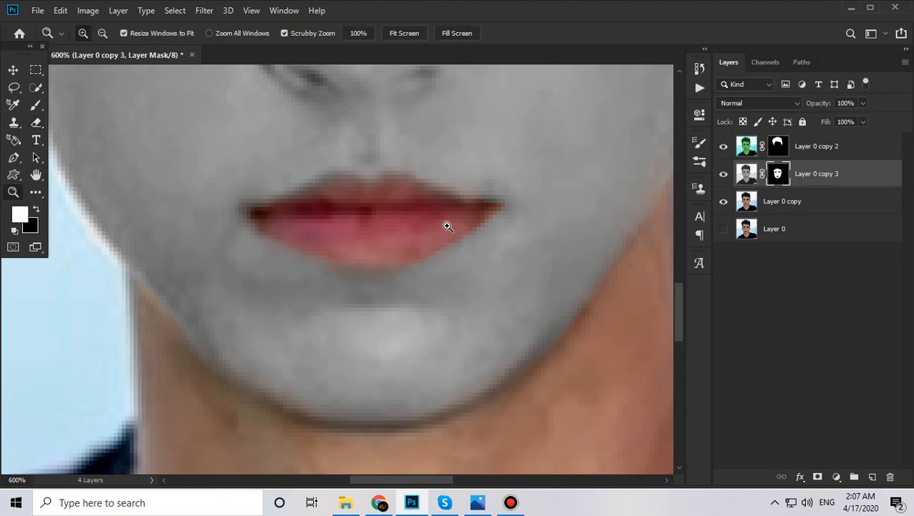
Touch up the grey skin mask around the mouth corners and lower lip with a soft 15 px brush.
mouse_move(539, 233)
mouse_down()
mouse_move(455, 227)
mouse_move(465, 199)
mouse_move(443, 180)
mouse_move(415, 179)
mouse_move(445, 171)
mouse_up()
click(36, 105)
click(424, 182)
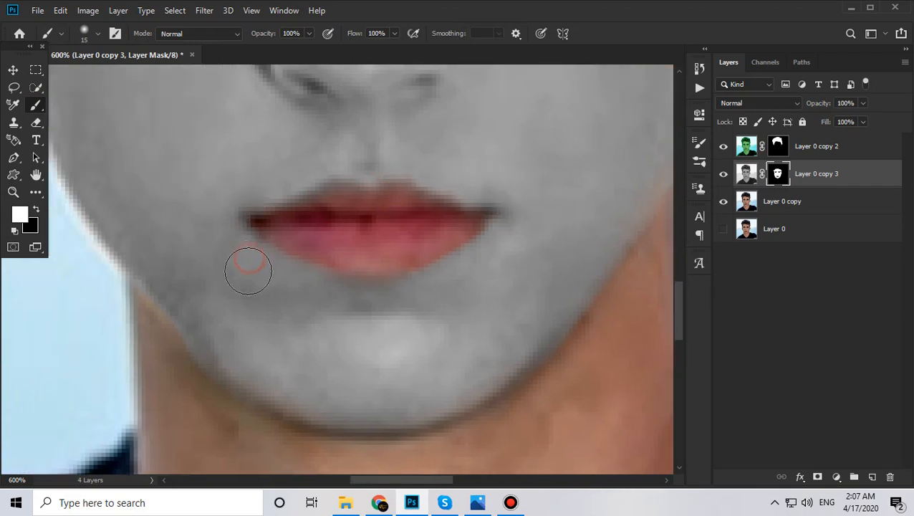
key(z)
scroll(380, 279, down, 4)
scroll(392, 275, up, 3)
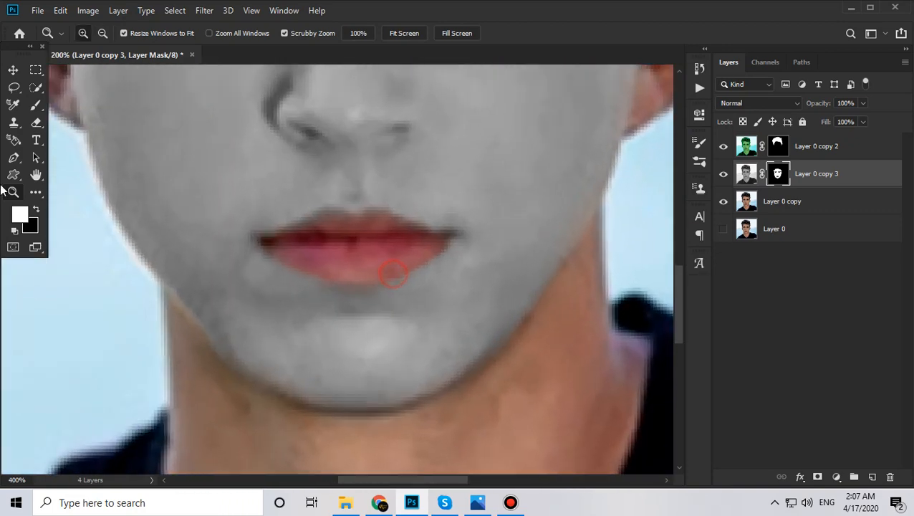
click(35, 106)
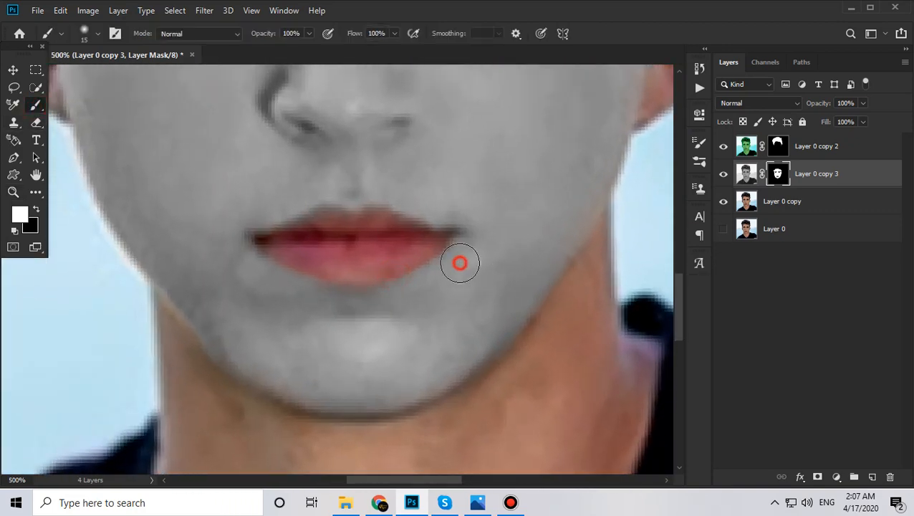
click(362, 305)
key(z)
scroll(394, 272, down, 1)
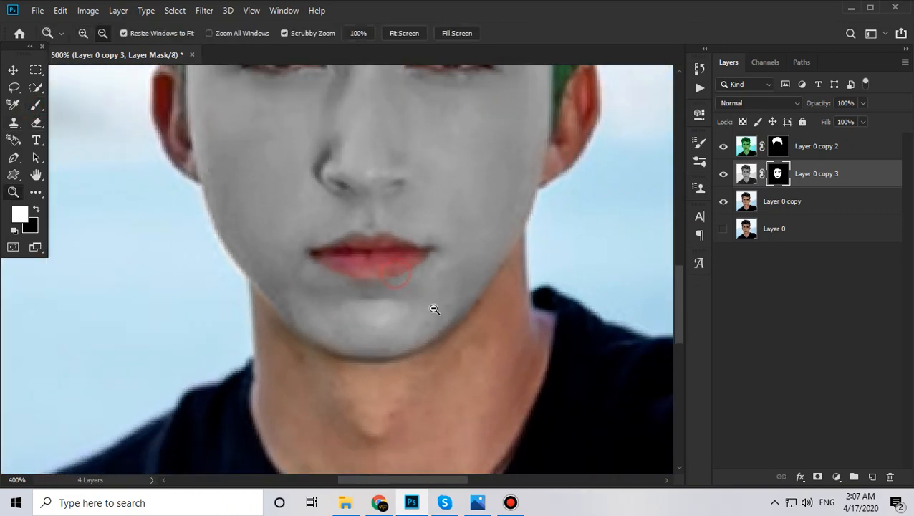
scroll(434, 309, down, 3)
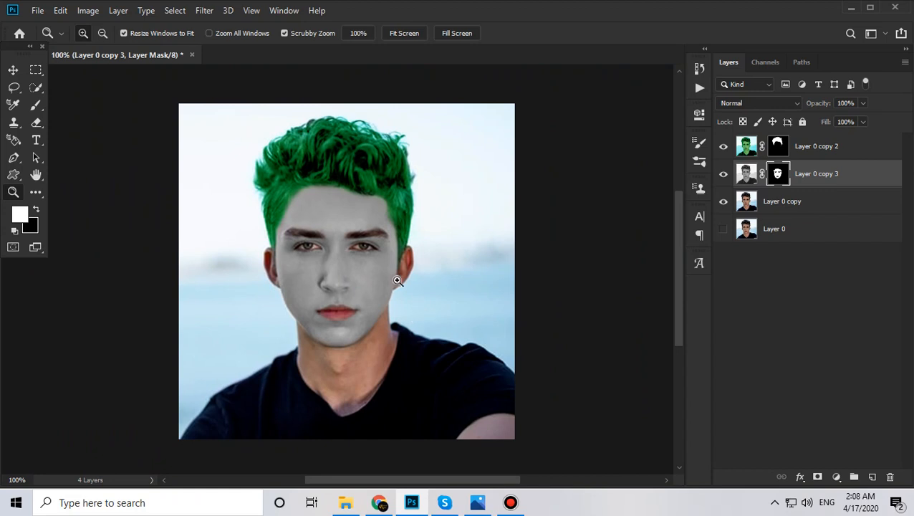
drag(354, 325, 371, 255)
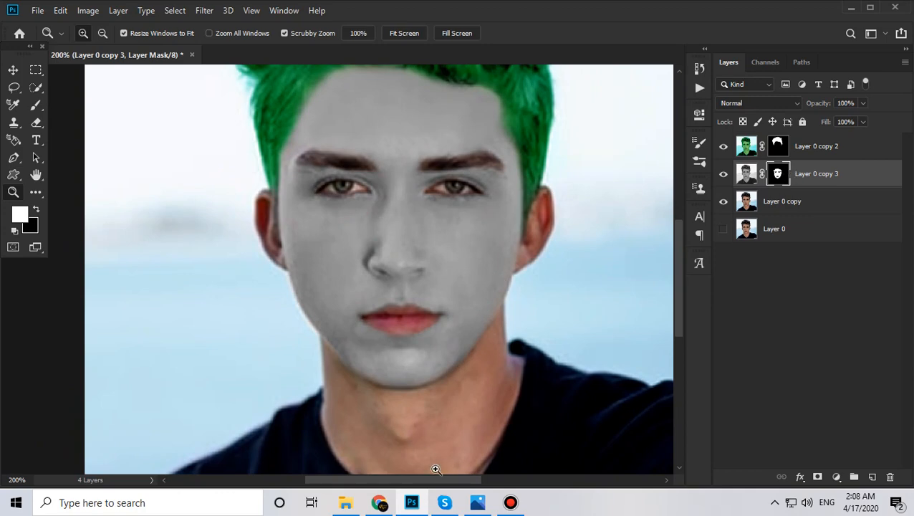
Switch to Chrome and copy the Joker makeup image joker-face (2).png.
click(382, 505)
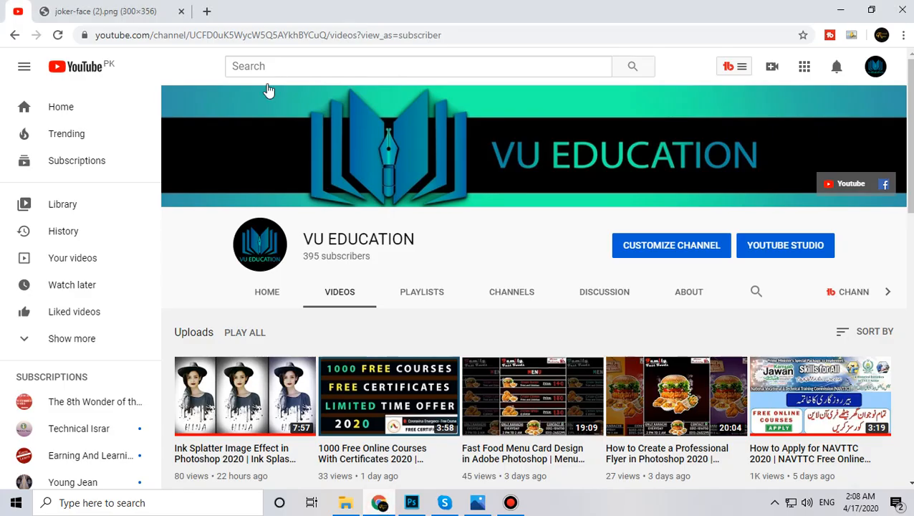
click(146, 8)
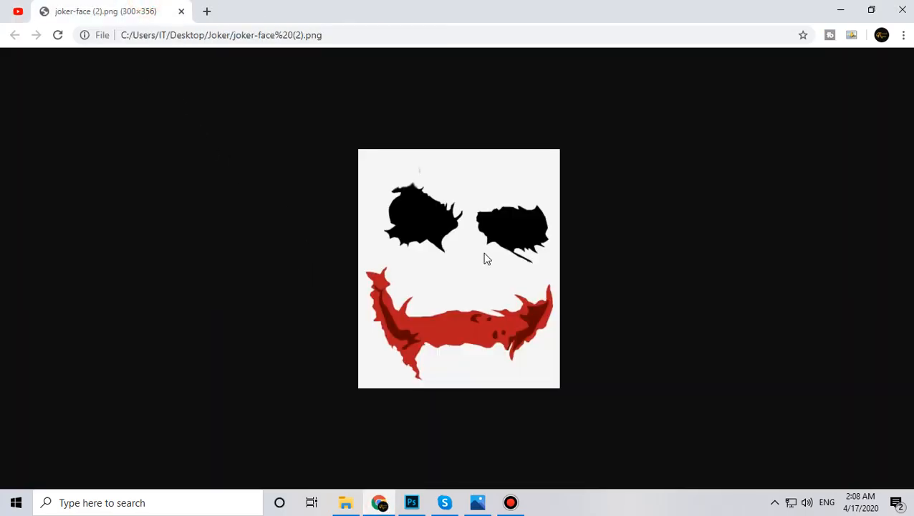
right_click(449, 216)
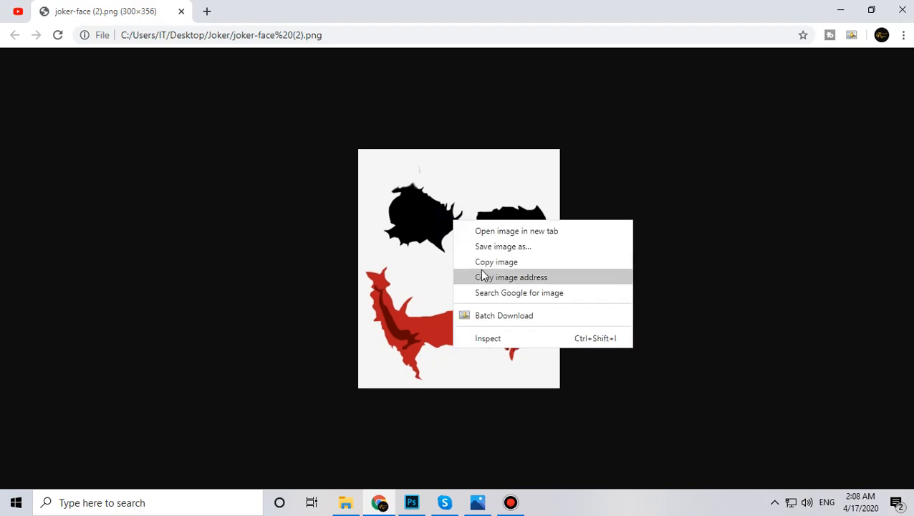
click(487, 270)
Switch back to Photoshop, paste the makeup image into the portrait and move its layer above the green hair layer.
click(412, 502)
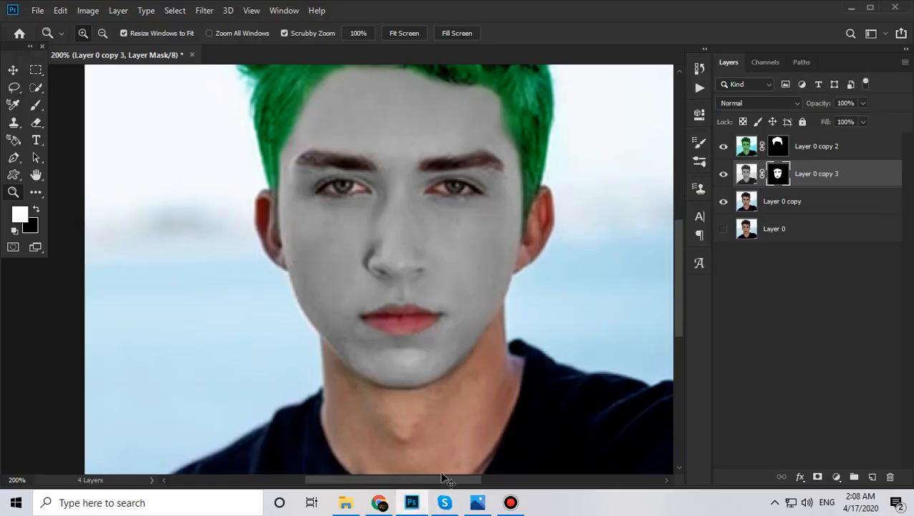
key(ctrl+v)
alt+click(378, 229)
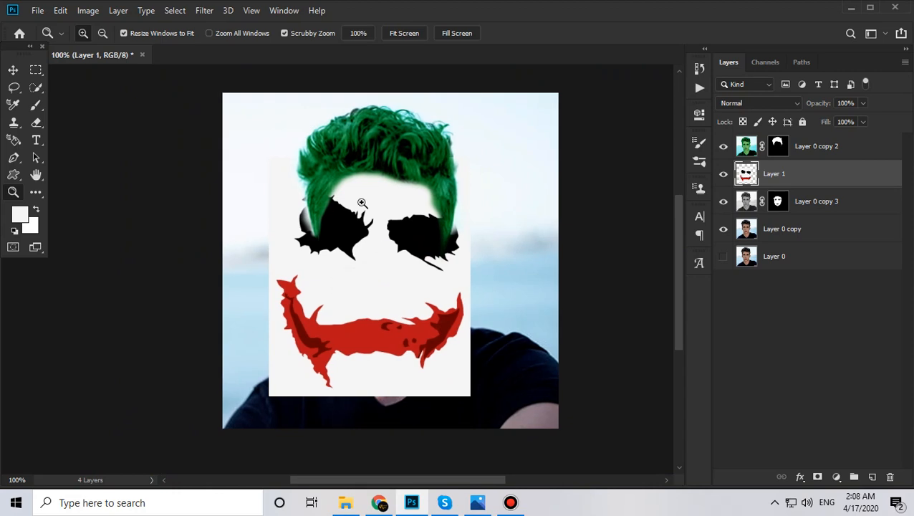
drag(780, 174, 781, 136)
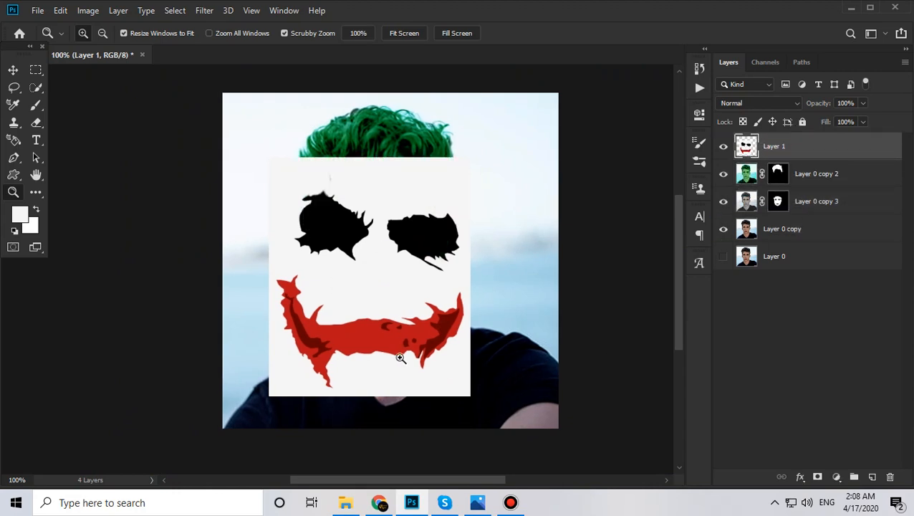
Select the makeup image's off-white background with Color Range, delete it and deselect.
ctrl+click(746, 146)
click(174, 10)
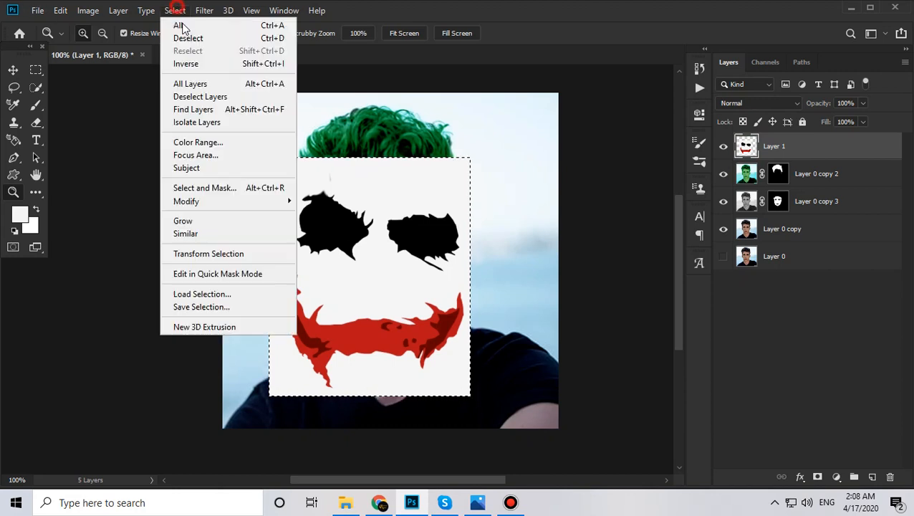
click(207, 142)
click(355, 179)
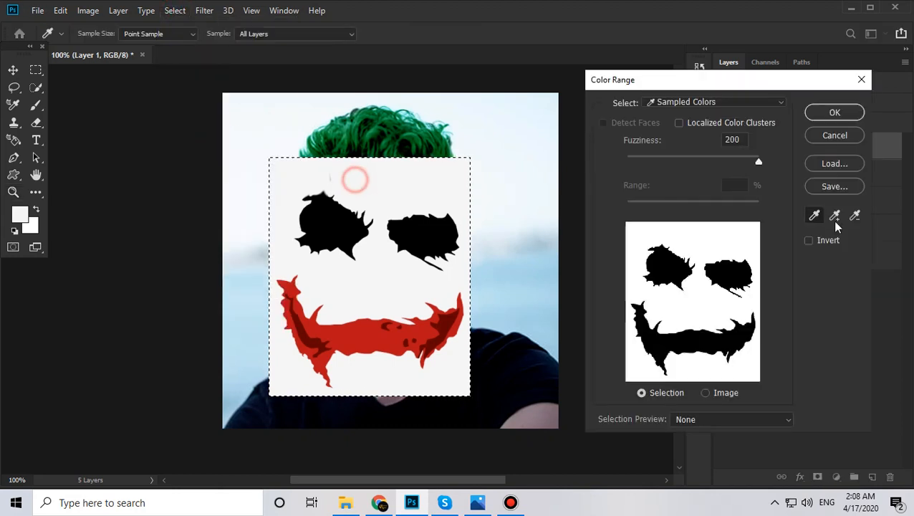
click(835, 122)
key(z)
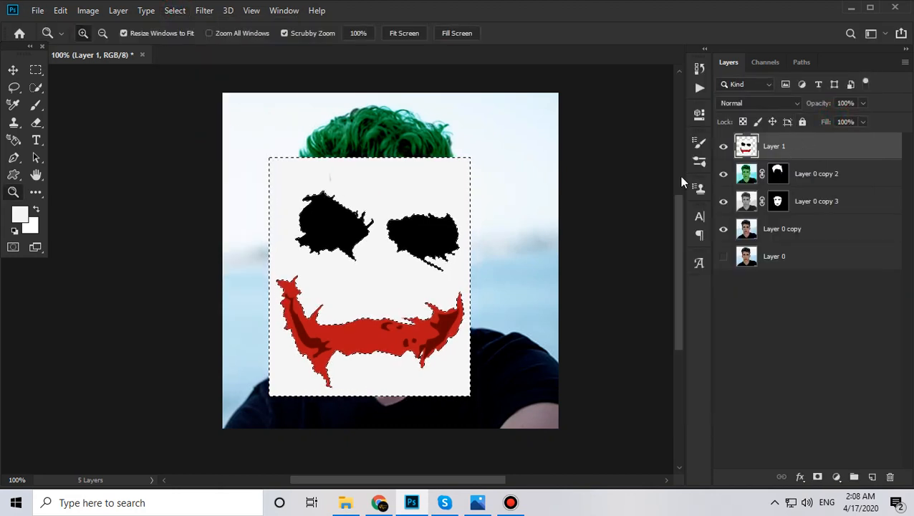
key(Delete)
key(ctrl+d)
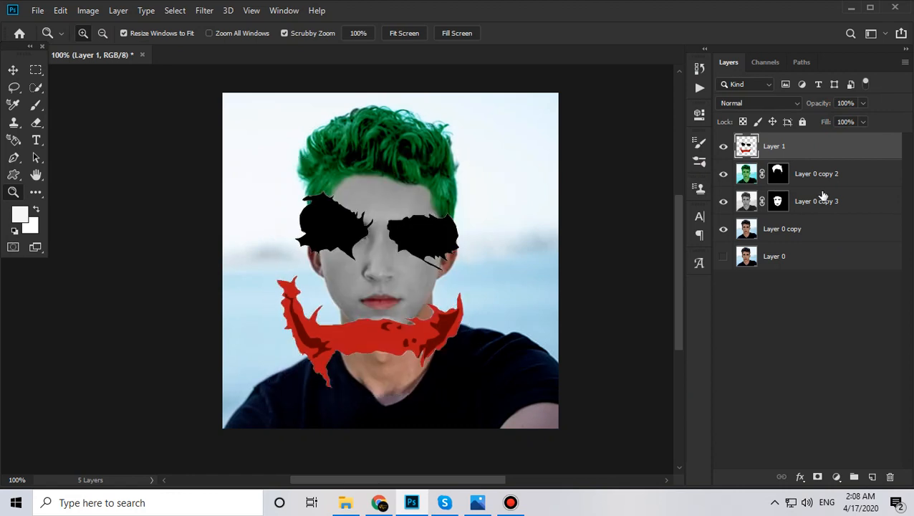
Try to trim the makeup's edges by contracting its selection by 3 px and deleting everything outside it, and undo the trim.
ctrl+click(746, 147)
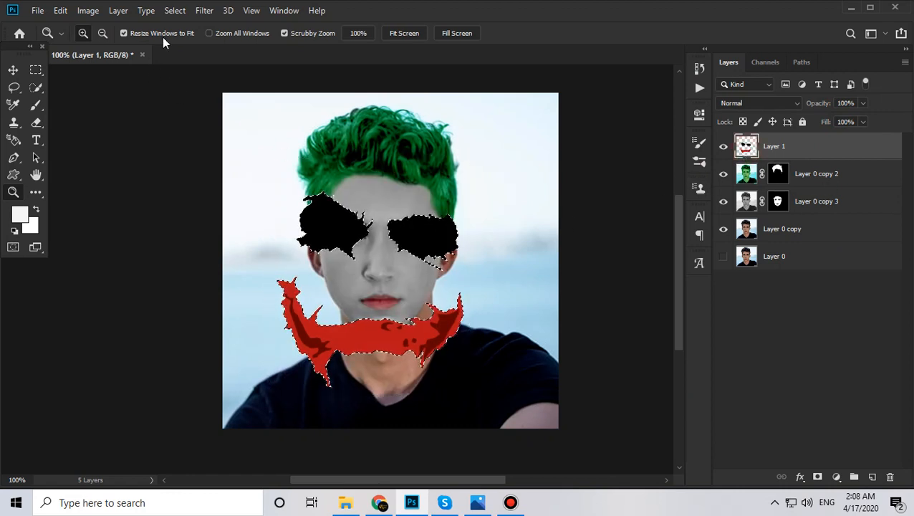
click(174, 10)
mouse_move(210, 202)
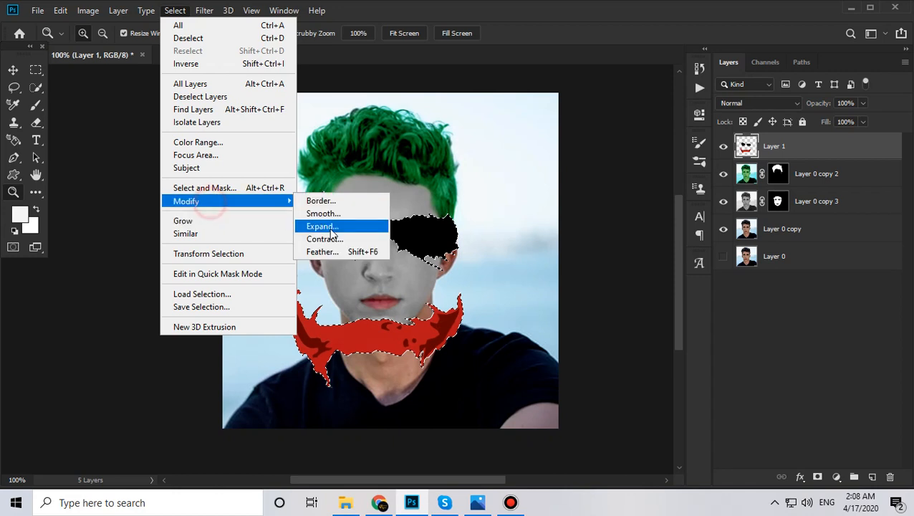
click(329, 237)
text(3)
key(Return)
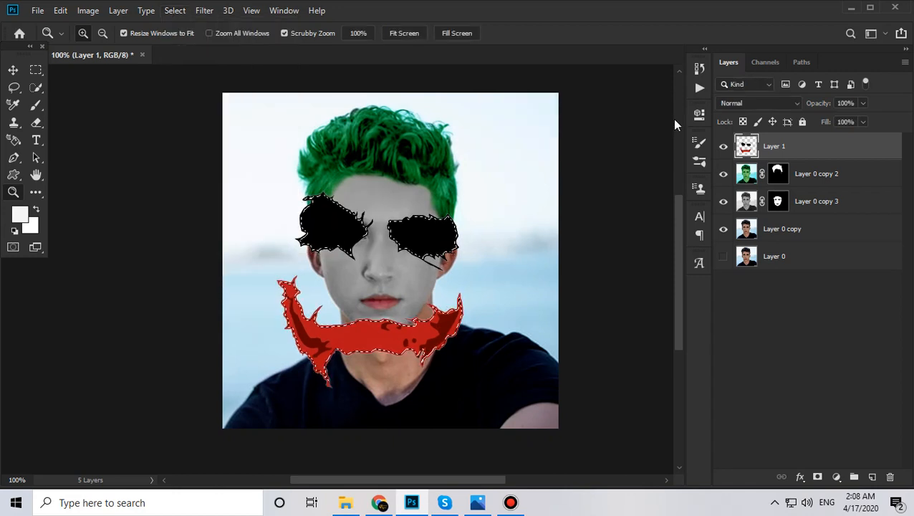
key(ctrl+shift+i)
key(Delete)
key(ctrl+d)
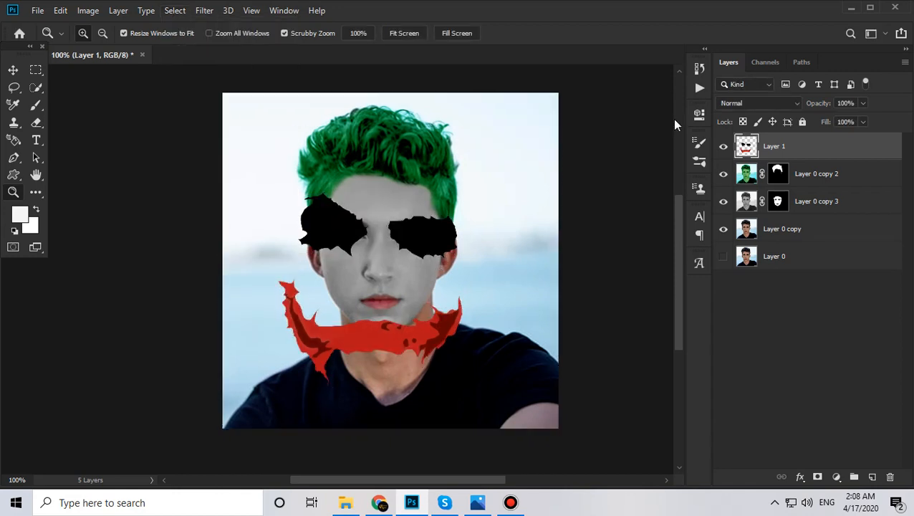
key(ctrl+shift+d)
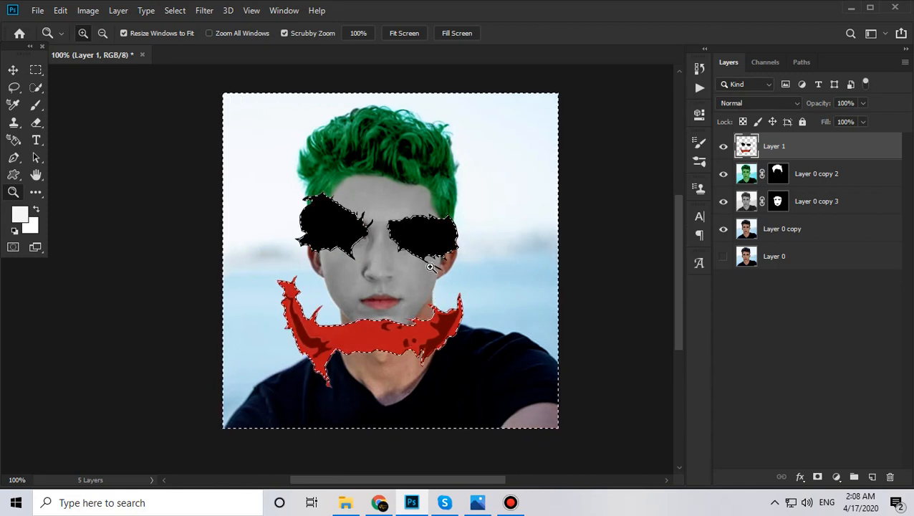
key(ctrl+shift+i)
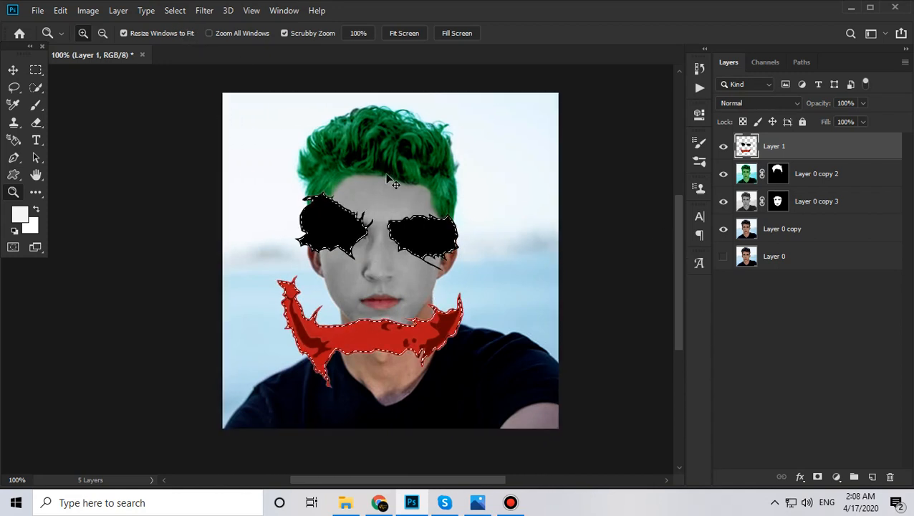
Trim the light fringe around the makeup by contracting its selection by 1 px and deleting everything outside it.
click(175, 10)
mouse_move(194, 199)
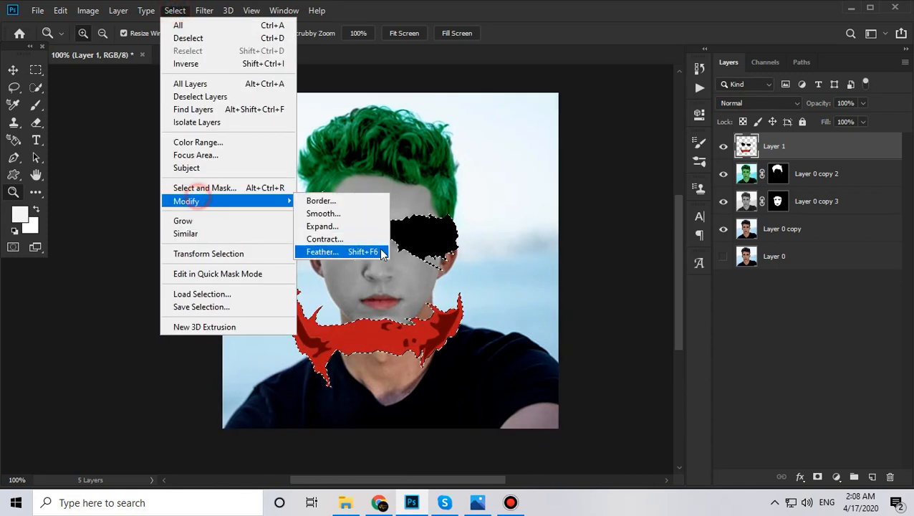
click(381, 206)
text(1)
key(Return)
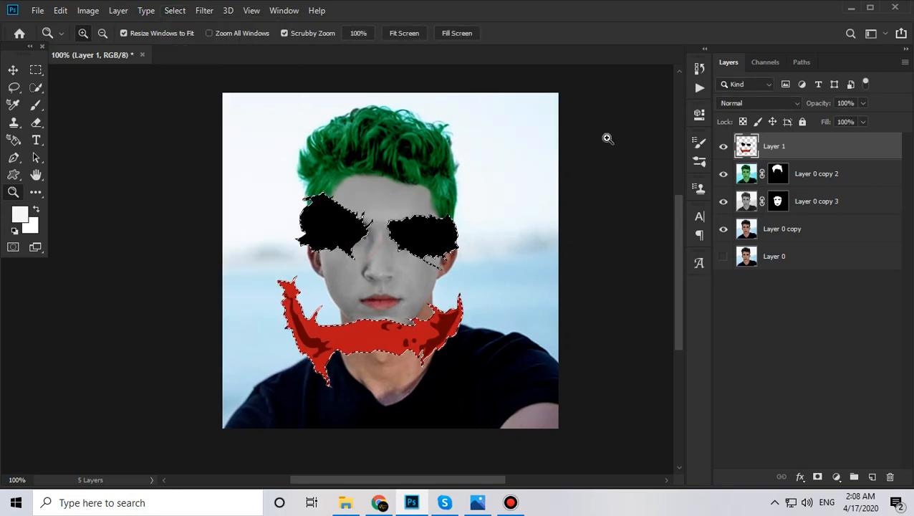
key(ctrl+shift+i)
key(Delete)
key(ctrl+d)
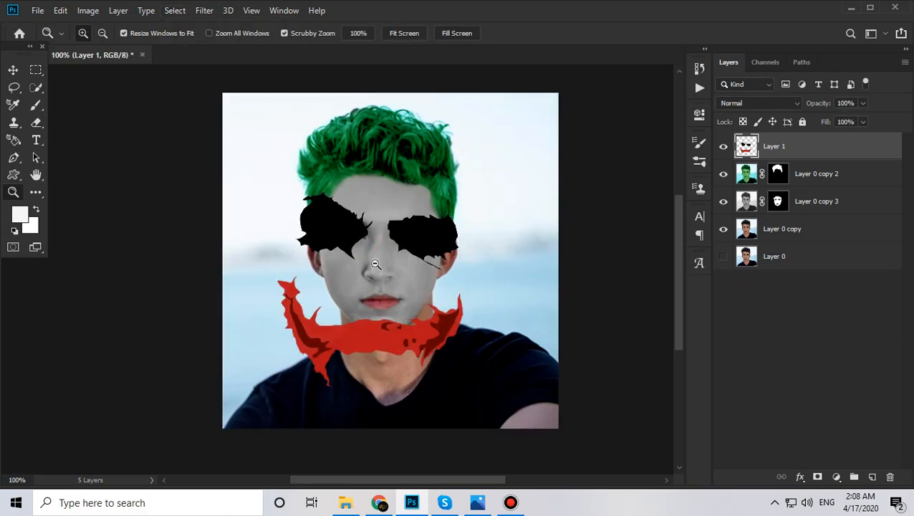
Cut both black eye patches out of the makeup layer with a rectangular selection and paste them onto a new layer.
alt+click(285, 330)
click(308, 193)
click(286, 267)
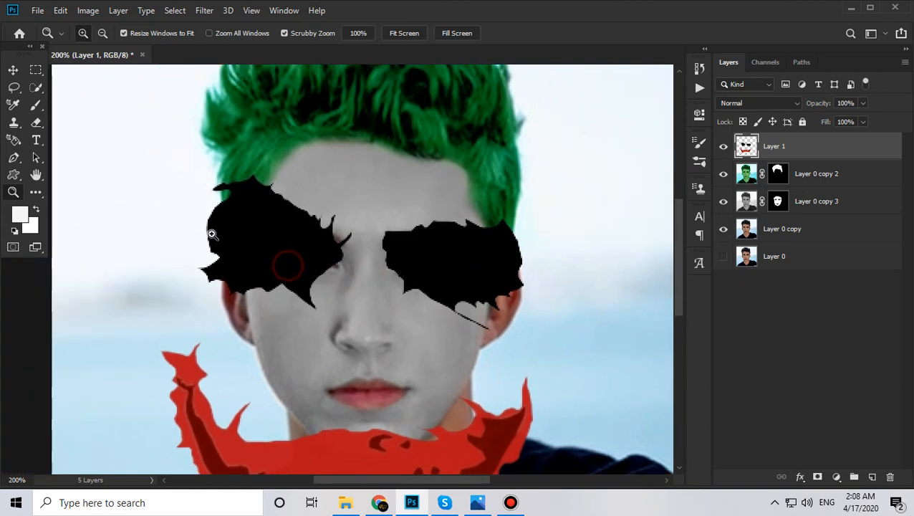
click(35, 69)
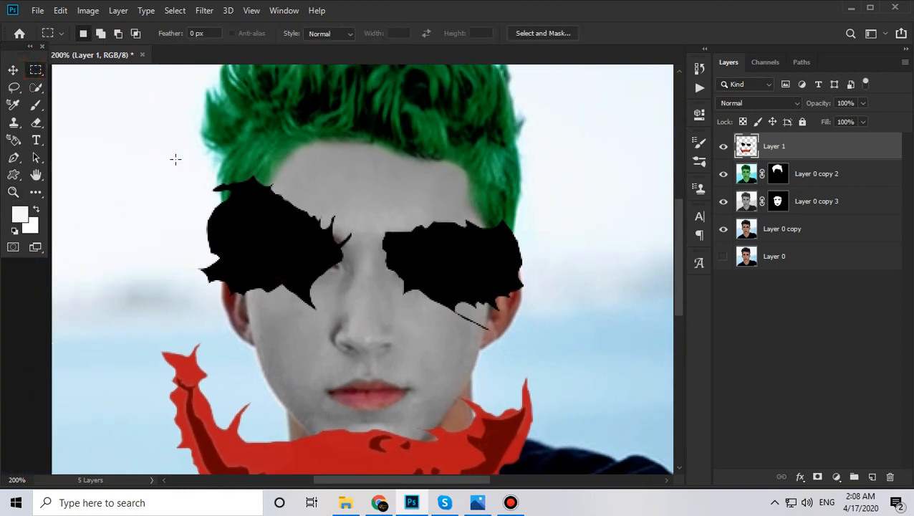
drag(175, 146, 582, 340)
key(Delete)
key(ctrl+d)
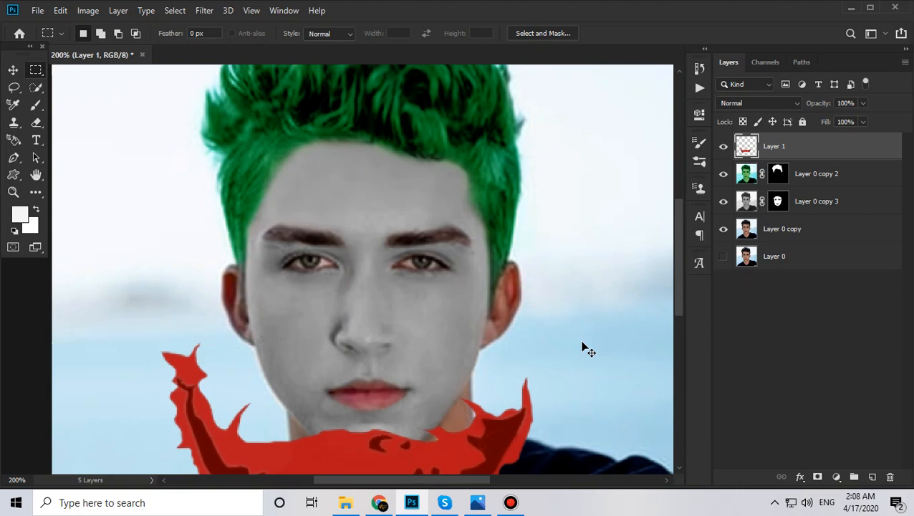
key(ctrl+v)
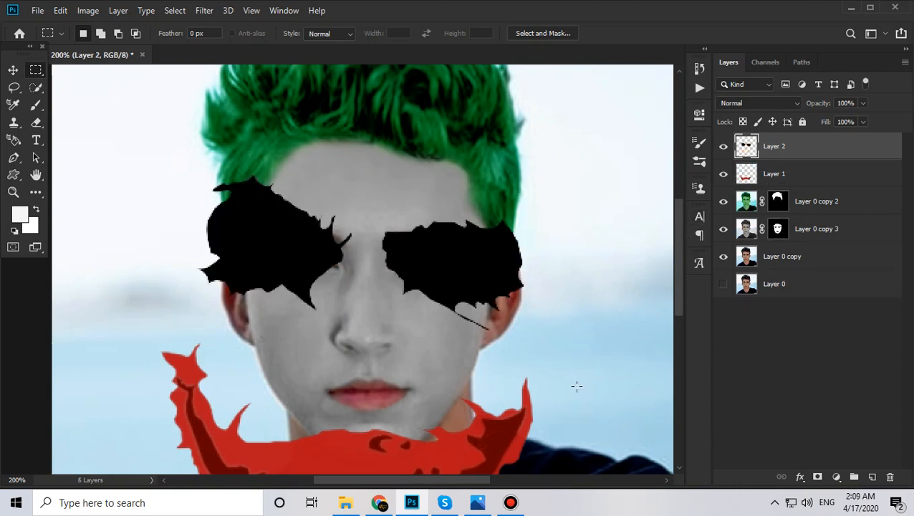
Hide the red mouth makeup layer and move the pair of black eye patches down below the chin.
click(723, 174)
ctrl+alt+click(313, 199)
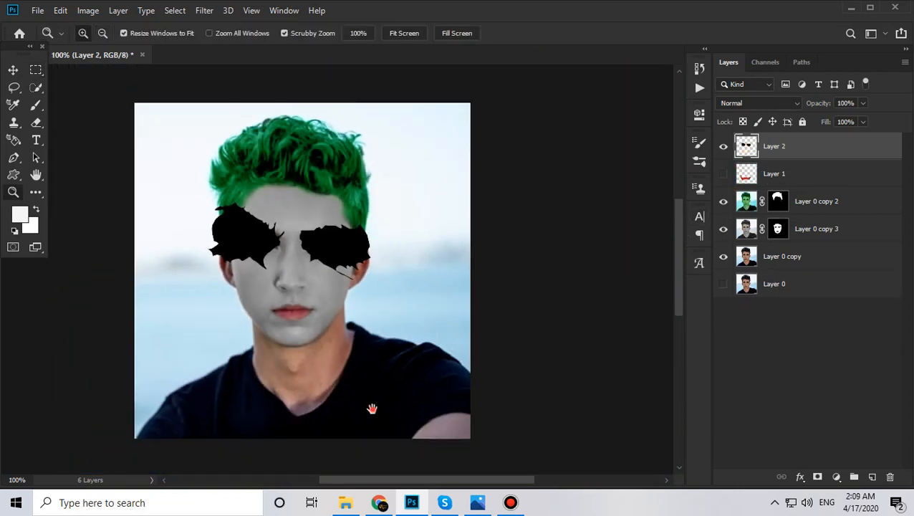
key(v)
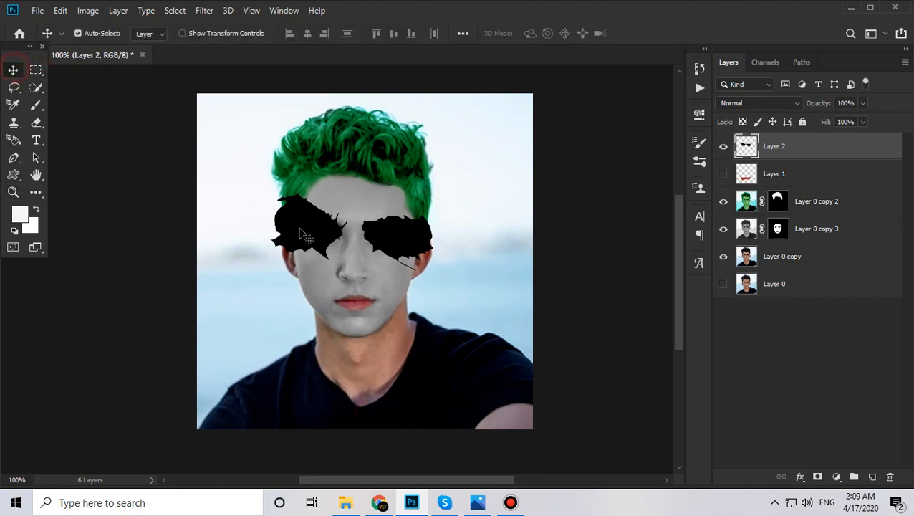
drag(302, 224, 292, 344)
Cut the left black eye patch out with a rectangular selection and paste it onto its own layer.
key(z)
click(310, 351)
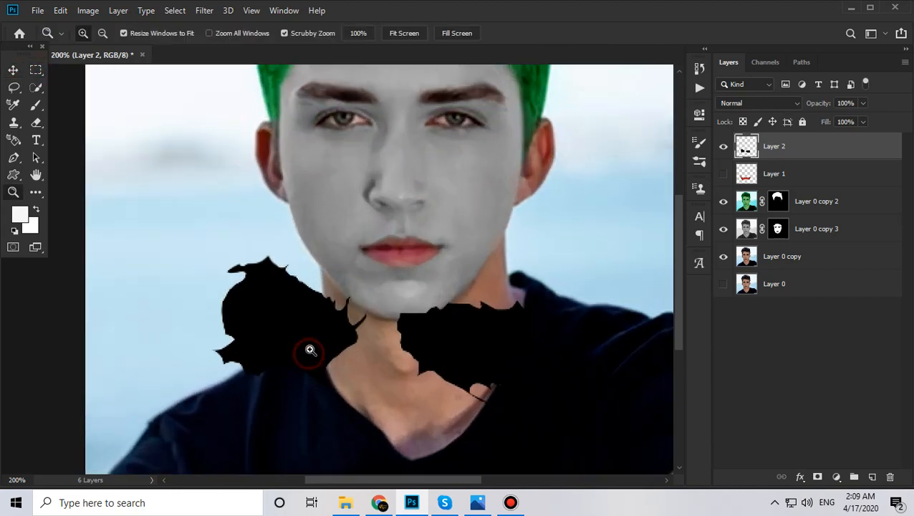
click(36, 70)
drag(201, 247, 379, 436)
key(Delete)
key(ctrl+d)
key(ctrl+v)
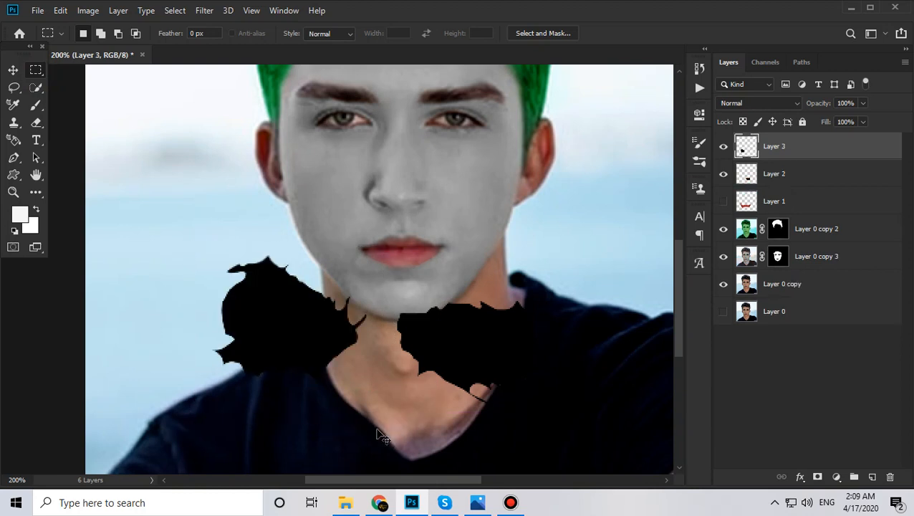
Move the left eye patch over the left eye and lower its opacity to 57%.
drag(307, 255, 310, 335)
click(13, 70)
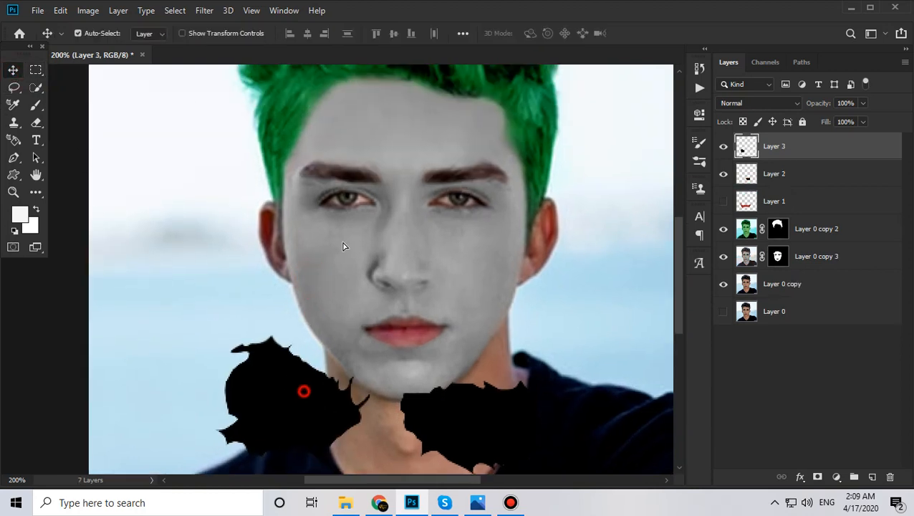
drag(301, 405, 351, 195)
scroll(374, 210, up, 1)
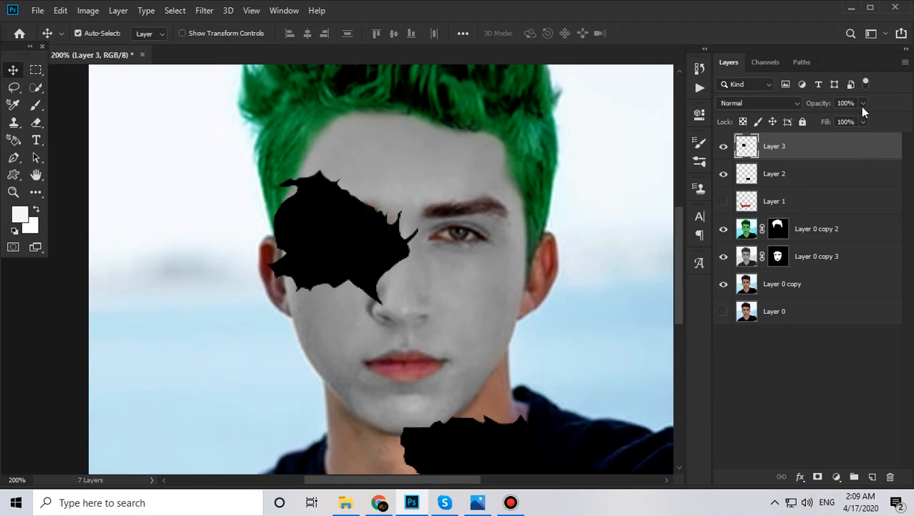
drag(837, 120, 835, 119)
key(z)
click(351, 189)
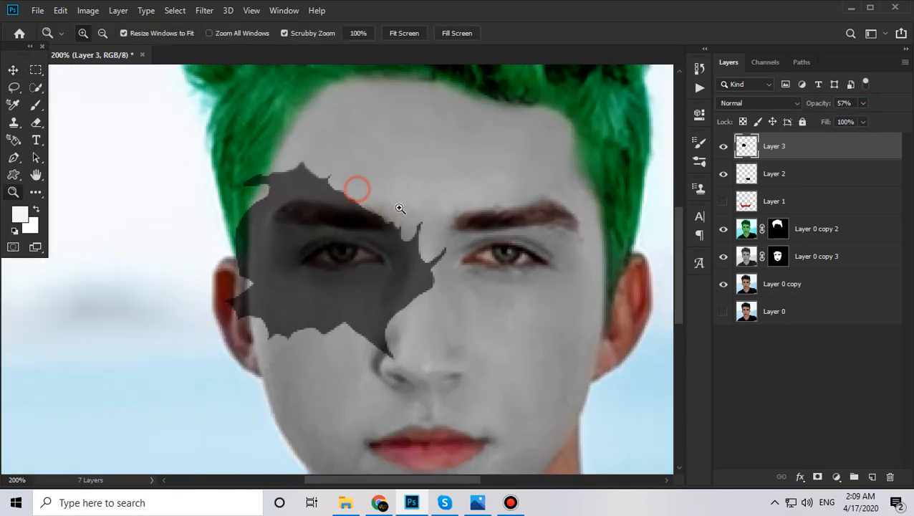
Scale the left eye patch to about 83% and center it over the left eye and brow.
key(ctrl+t)
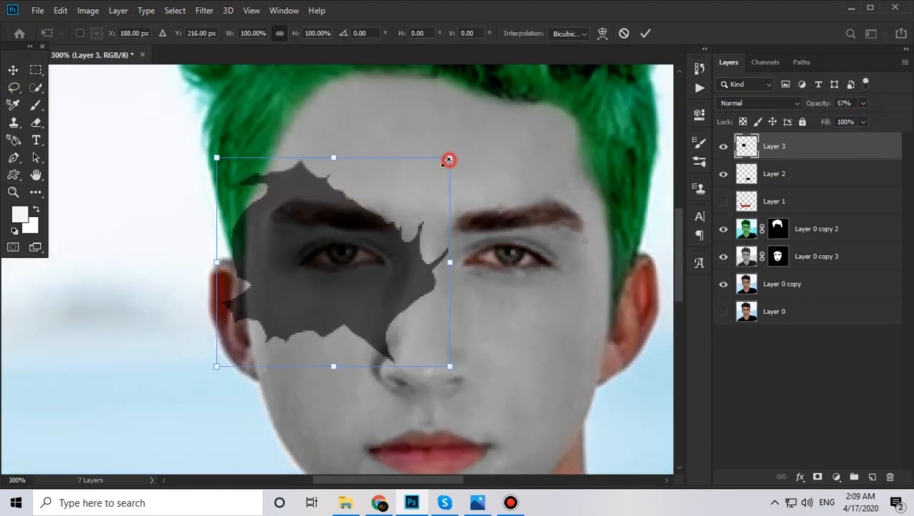
drag(448, 159, 426, 180)
drag(353, 276, 358, 255)
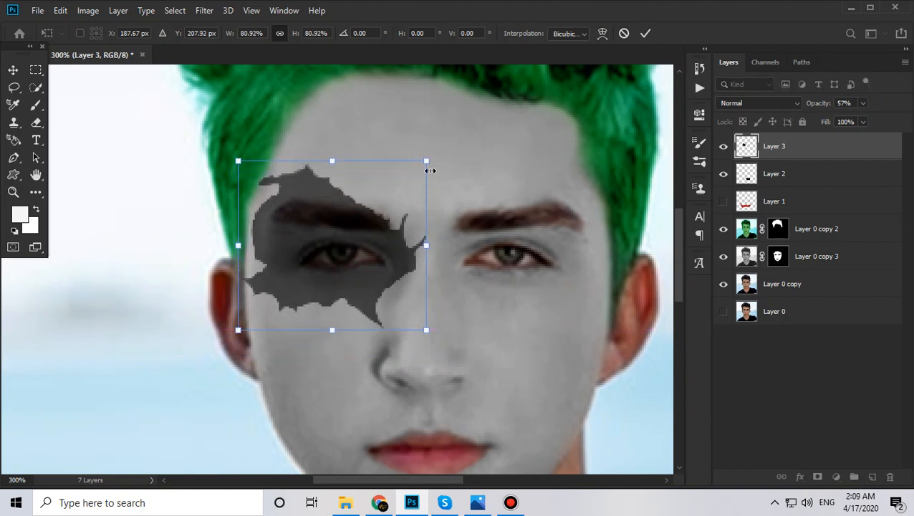
drag(430, 170, 429, 157)
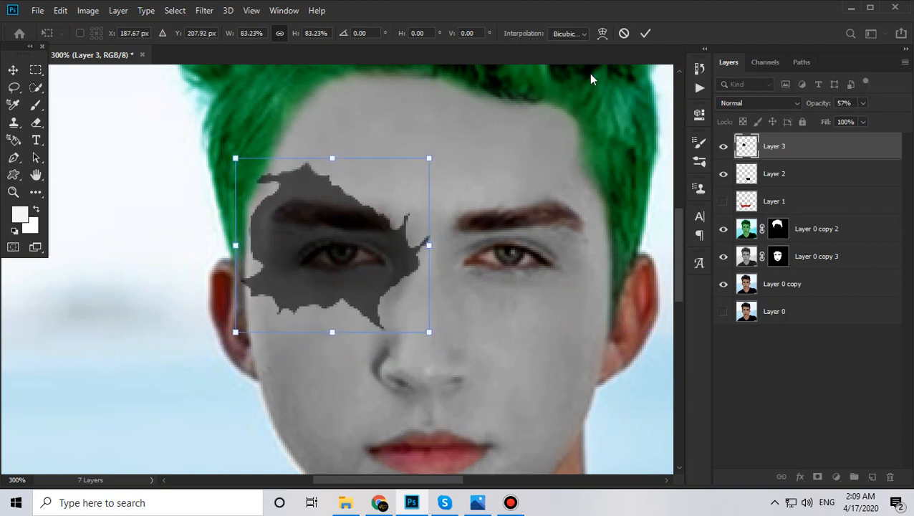
Warp the left eye patch inward at its sides and upper outer corner to fit the face, and apply the transform.
click(601, 34)
drag(405, 240, 406, 229)
drag(428, 288, 419, 292)
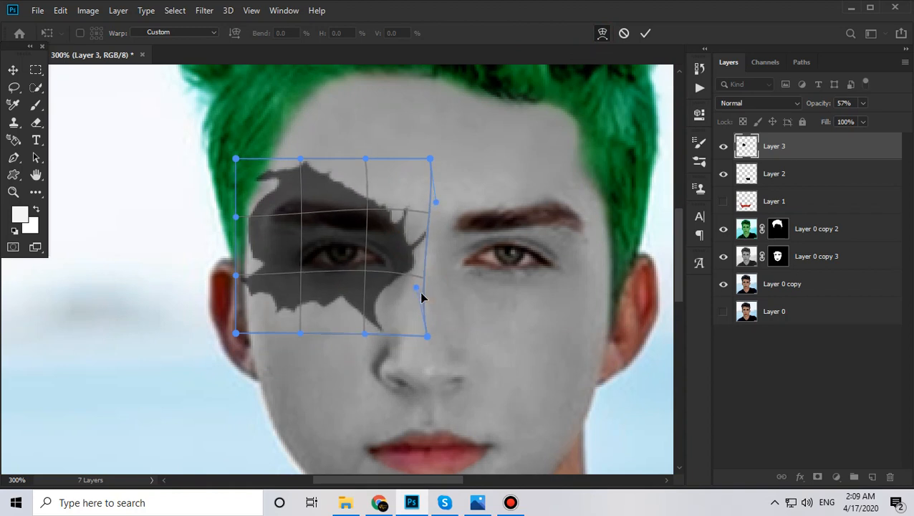
drag(235, 280, 257, 284)
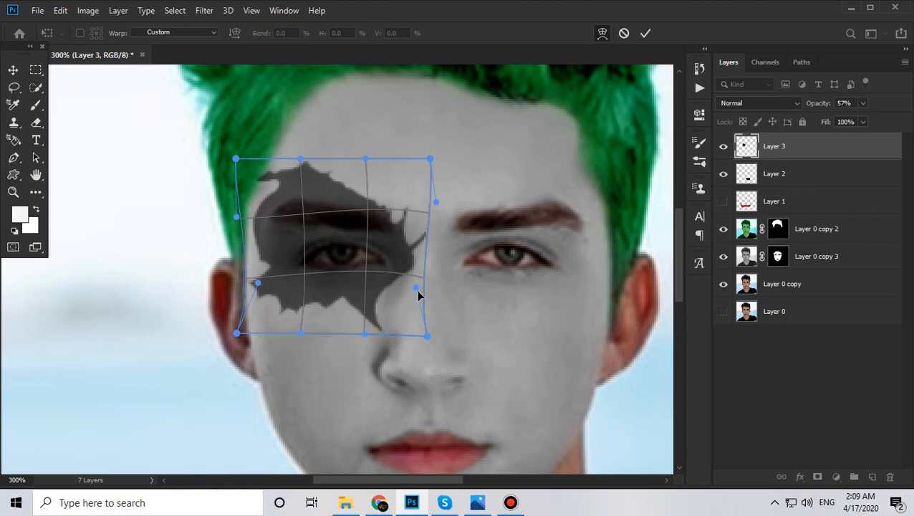
drag(415, 287, 387, 297)
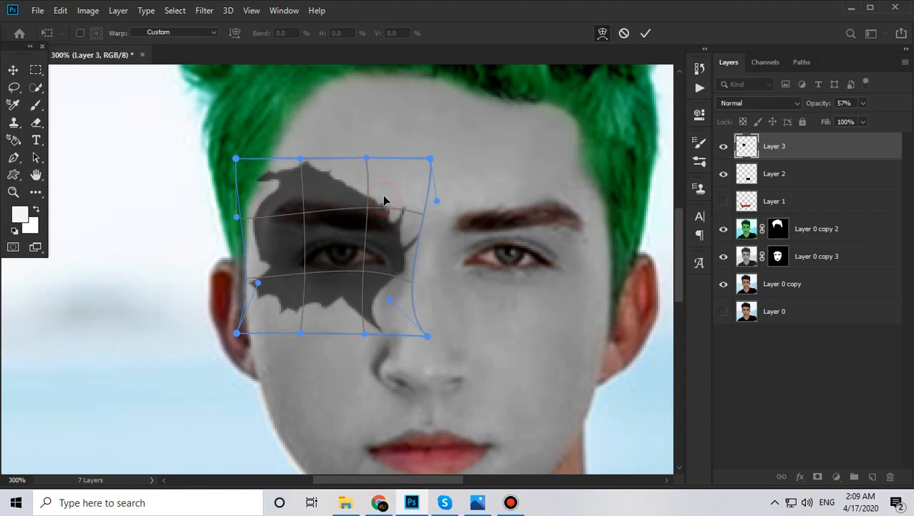
drag(235, 159, 248, 174)
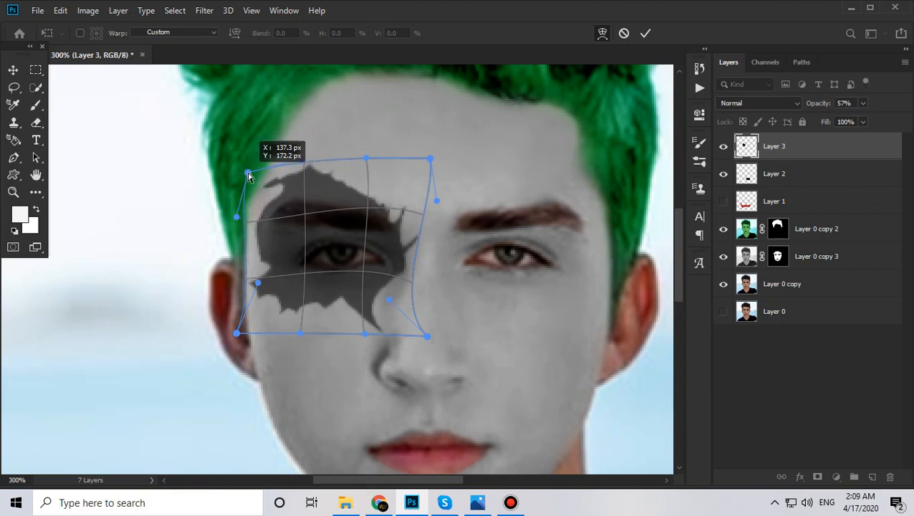
drag(238, 218, 244, 217)
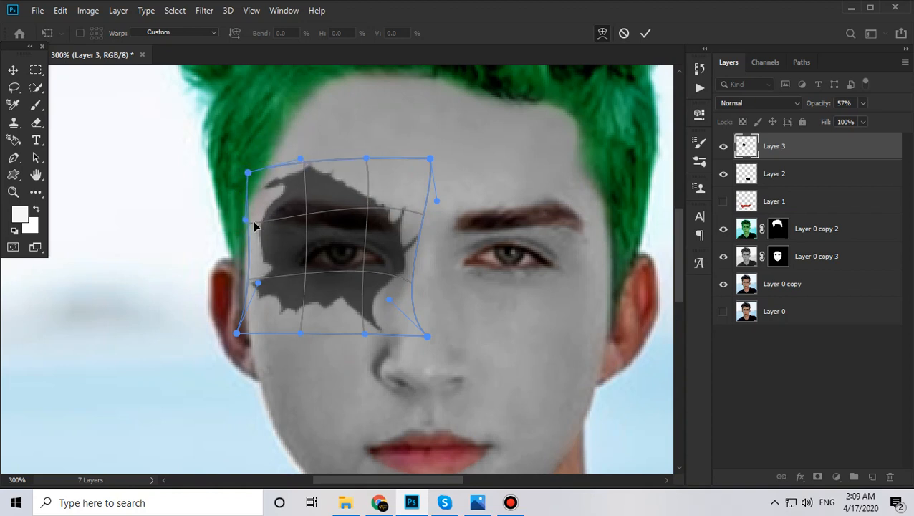
key(Return)
Move the right black eye patch from the neck up over the right eye.
key(z)
drag(422, 288, 406, 270)
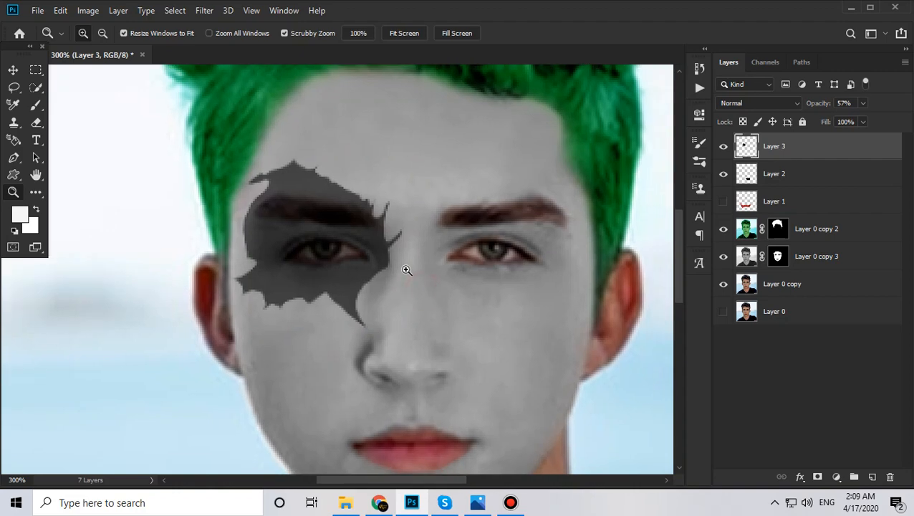
drag(437, 350, 433, 119)
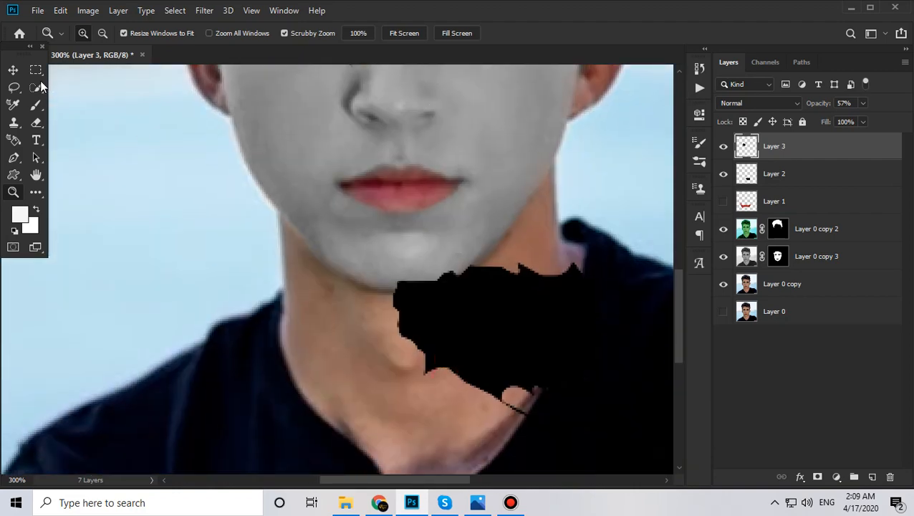
click(13, 70)
drag(522, 328, 504, 158)
drag(496, 168, 505, 261)
Start a free transform on the right eye patch and lower its layer opacity to 48%.
key(ctrl+t)
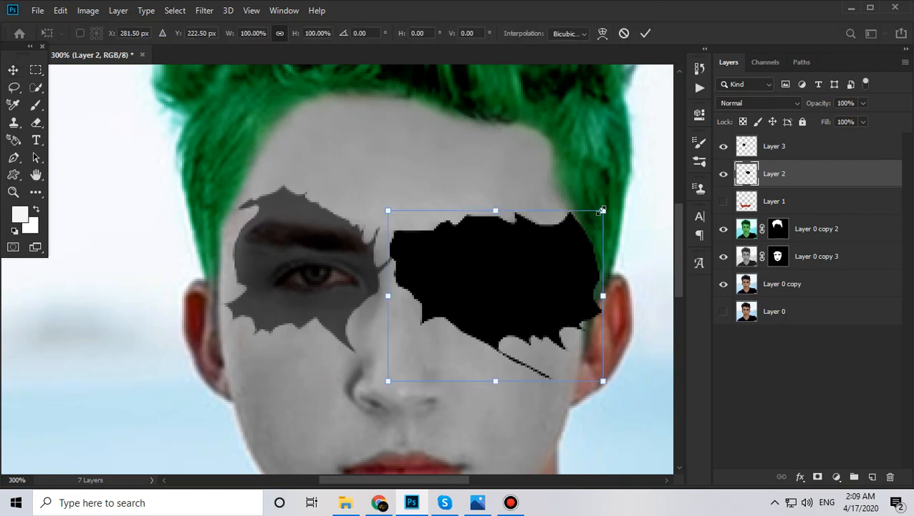
drag(602, 210, 571, 235)
key(ctrl+z)
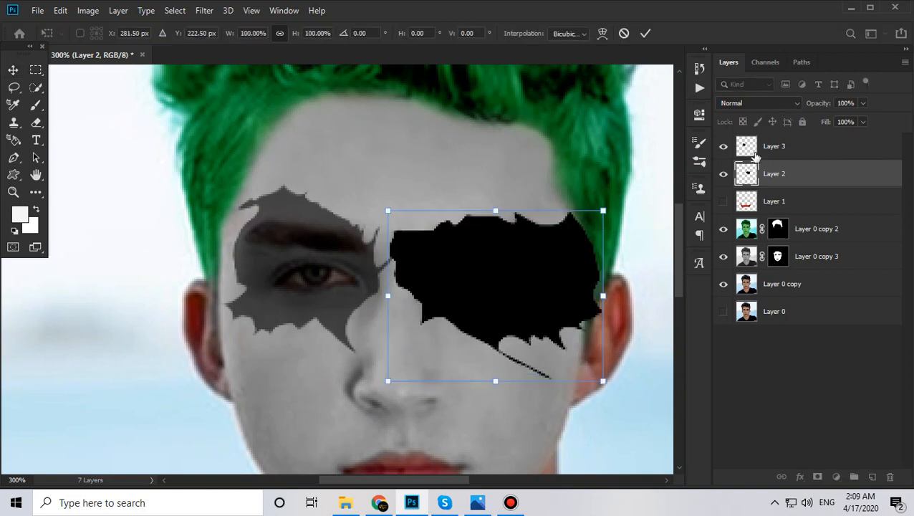
click(864, 106)
drag(862, 118, 831, 119)
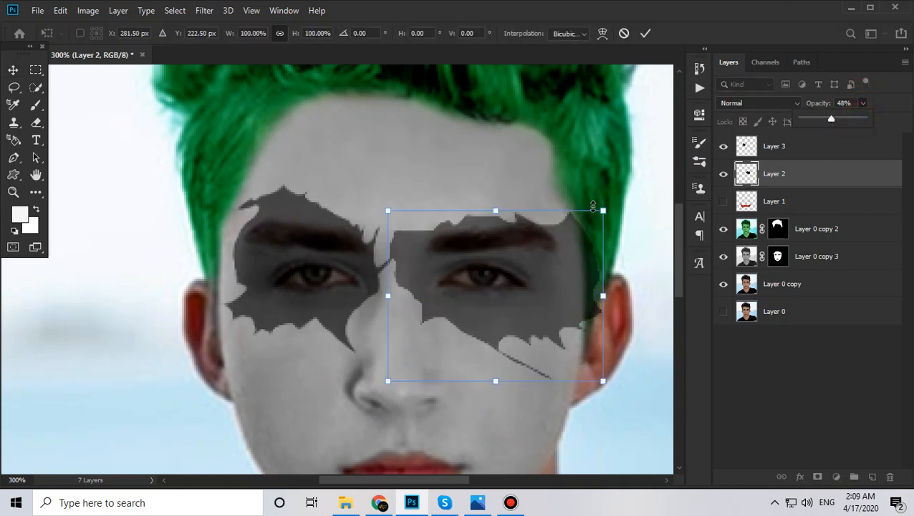
Scale the right eye patch to about 95%, shift it slightly up, and rotate it by -2.78°.
drag(603, 208, 595, 215)
scroll(565, 300, right, 1)
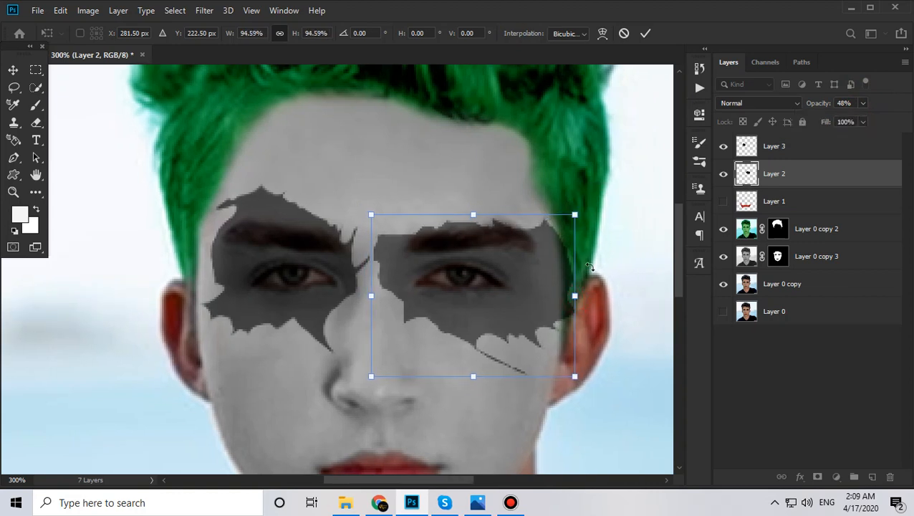
drag(511, 273, 506, 260)
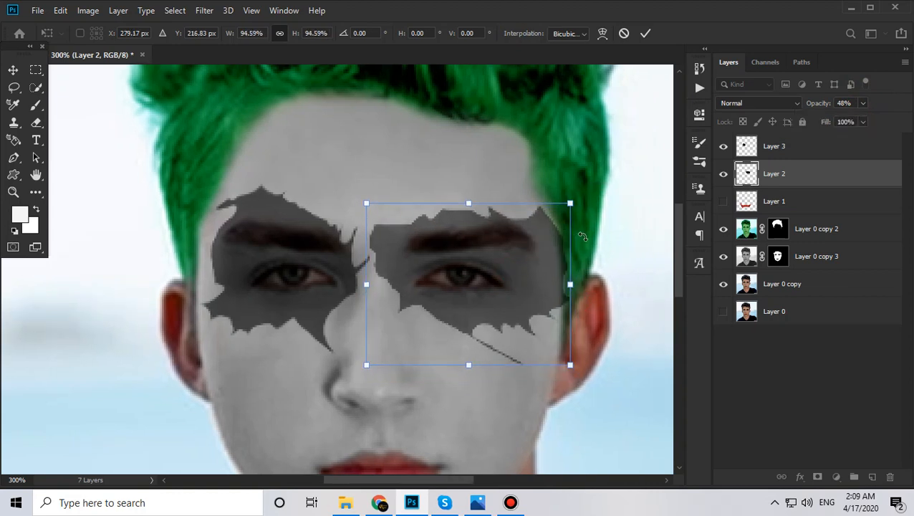
mouse_move(582, 237)
mouse_down()
mouse_move(589, 214)
mouse_move(584, 229)
mouse_up()
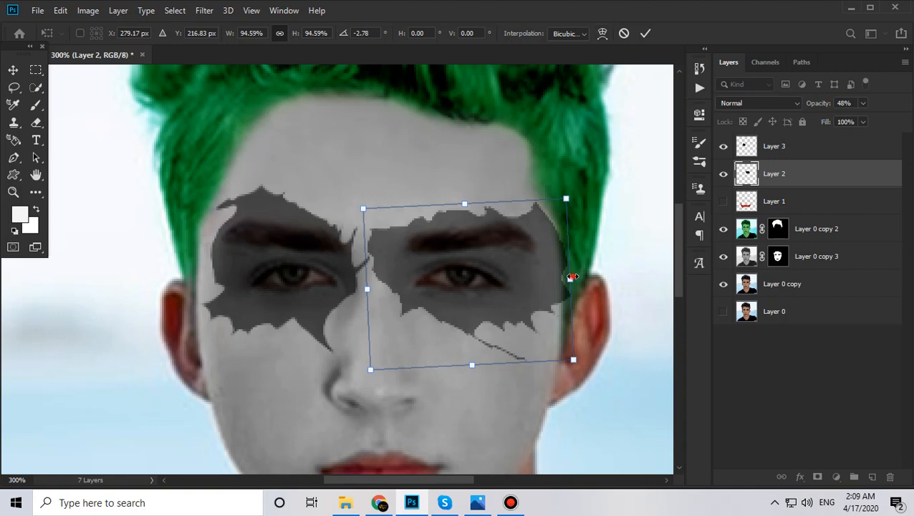
Warp the right eye patch's inner and outer edges to fit around the right eye and brow, and apply the transform.
click(602, 33)
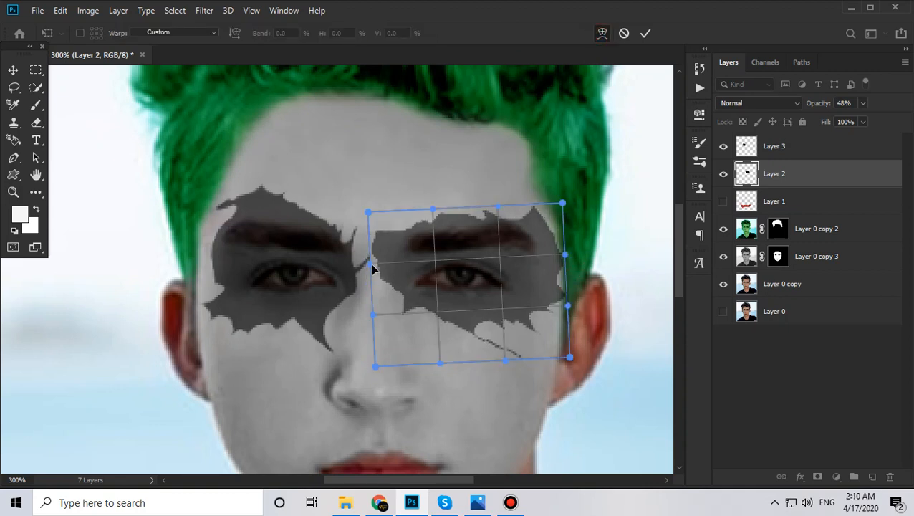
mouse_move(372, 267)
mouse_down()
mouse_move(378, 255)
mouse_move(385, 280)
mouse_up()
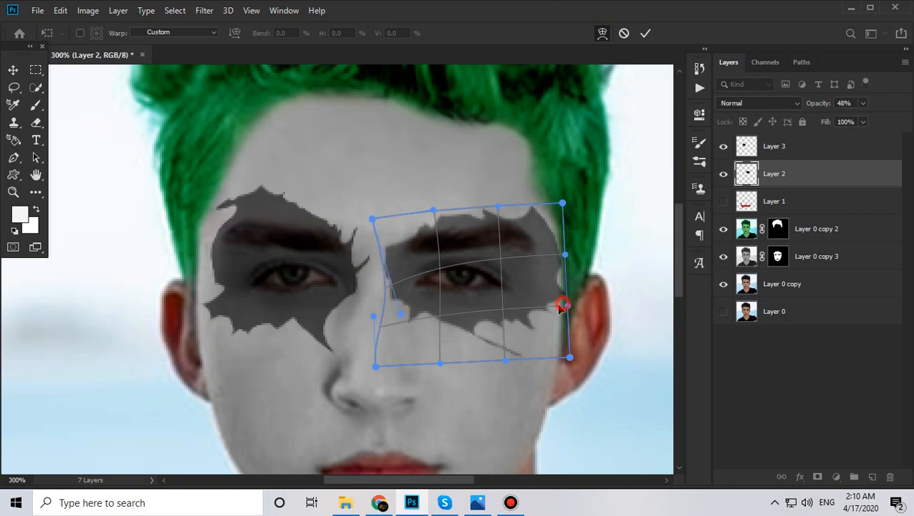
drag(561, 306, 552, 308)
drag(549, 257, 548, 264)
drag(404, 239, 397, 231)
drag(425, 313, 410, 318)
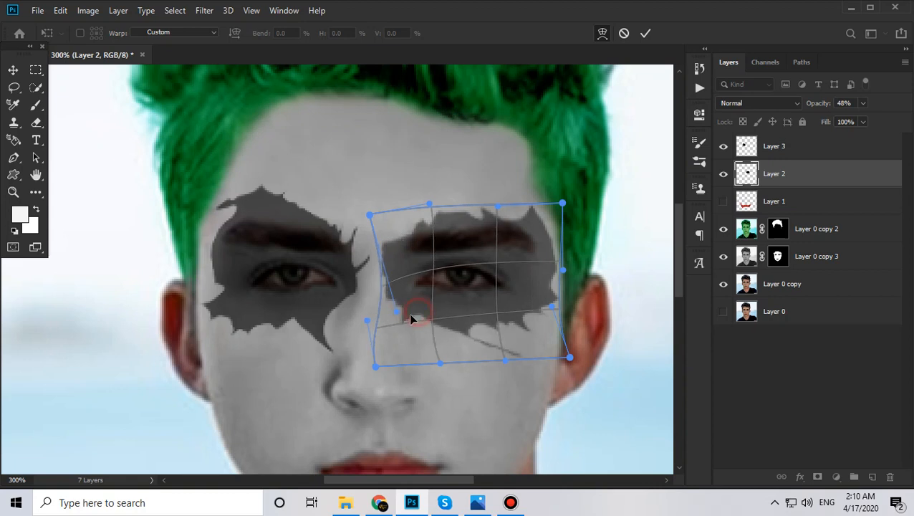
drag(545, 344, 549, 339)
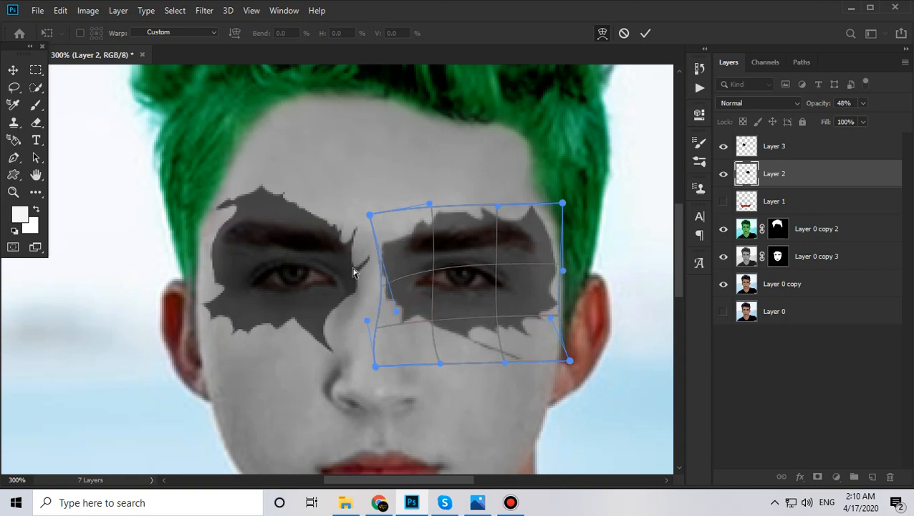
drag(406, 318, 391, 316)
drag(382, 251, 419, 230)
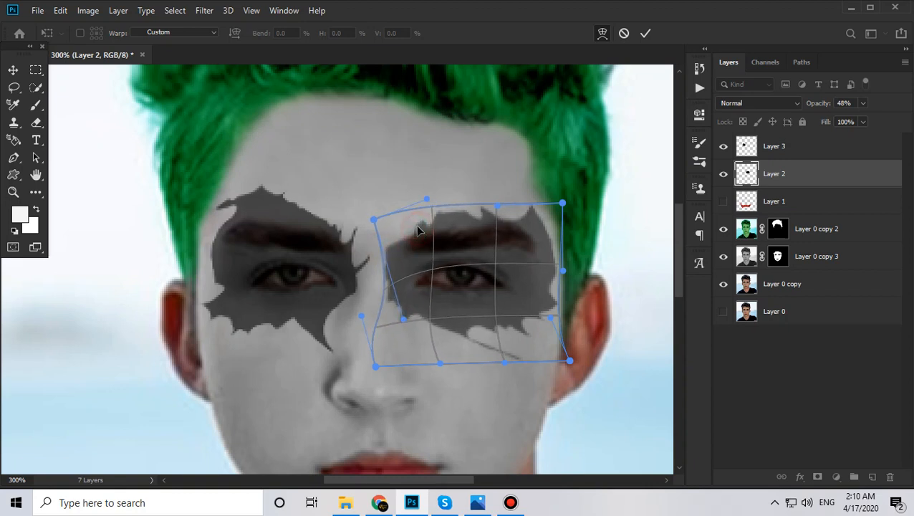
key(Return)
Restore both eye patch layers to 100% opacity and merge them into one layer.
key(z)
alt+click(383, 266)
drag(428, 286, 428, 205)
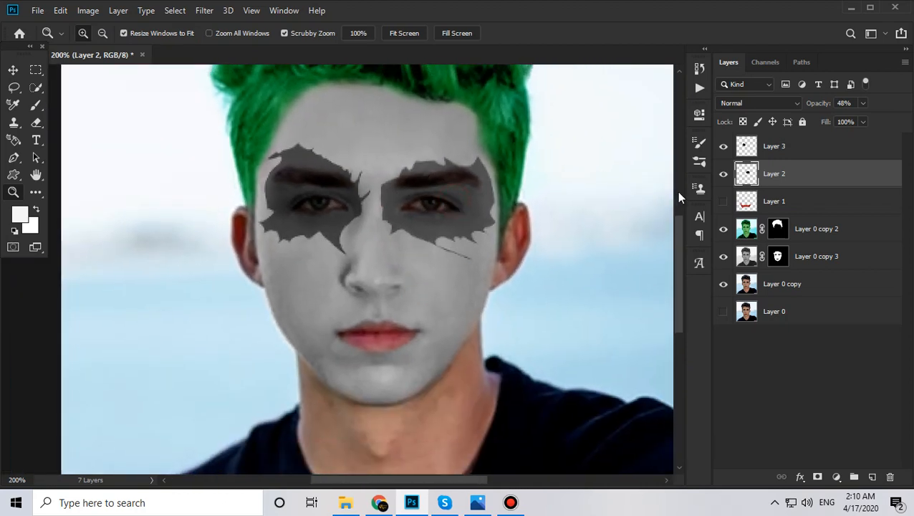
ctrl+click(800, 147)
drag(863, 118, 890, 118)
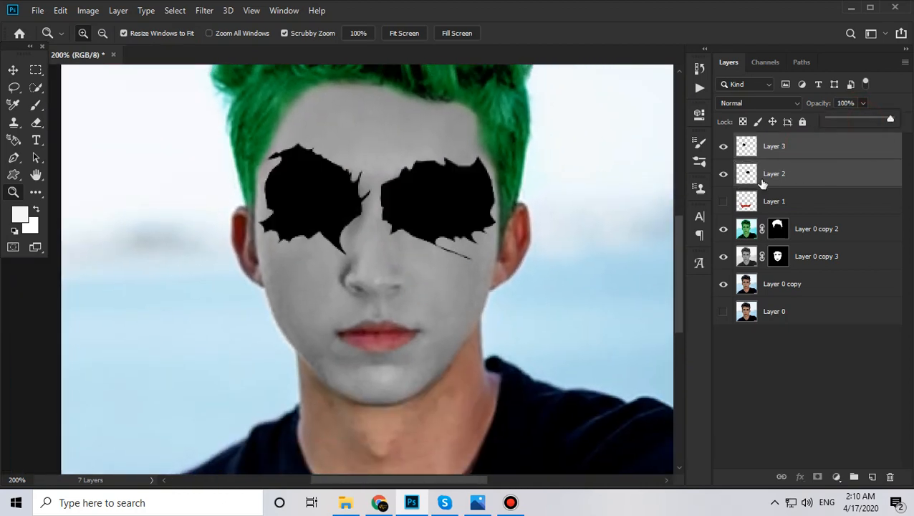
key(ctrl+e)
Check the face without the merged eye patches and lower their layer opacity to 63%.
click(723, 146)
click(723, 146)
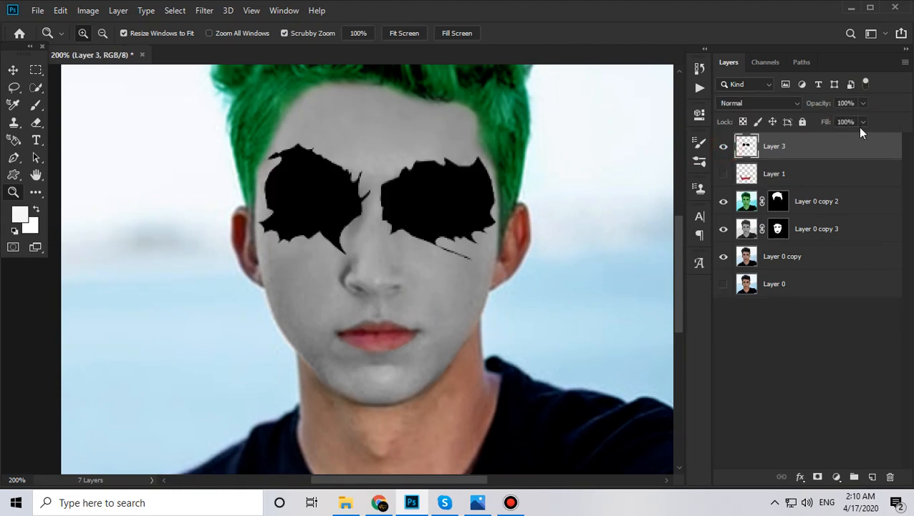
click(394, 373)
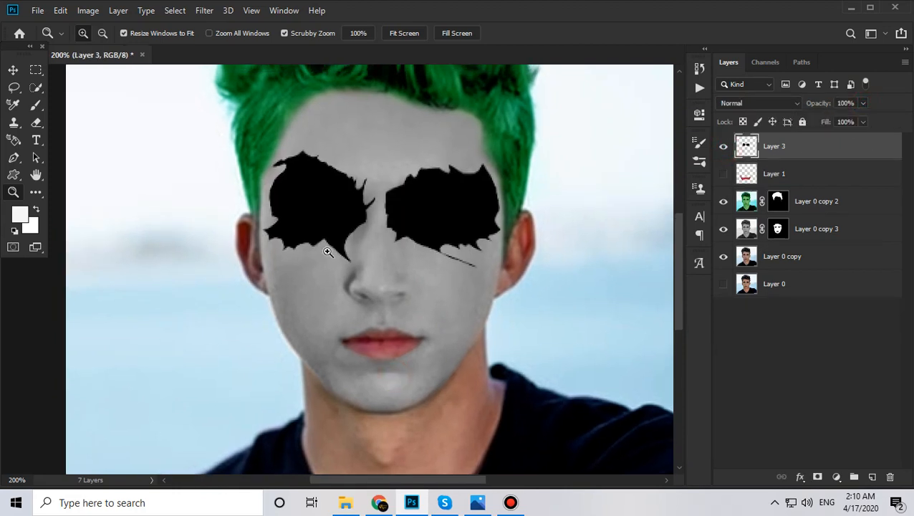
drag(859, 117, 839, 118)
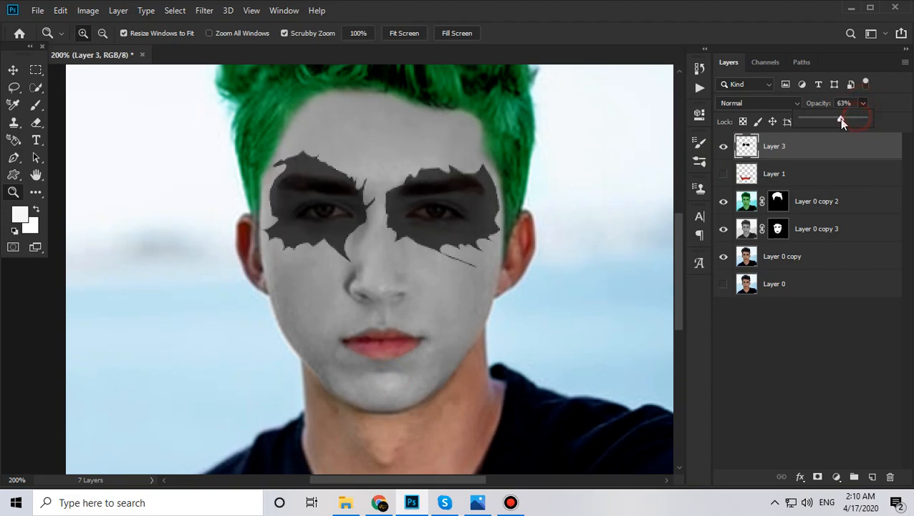
Outline the left eye opening with a Pen path and delete that area from the merged eye patch layer.
click(291, 204)
click(293, 204)
click(296, 205)
click(346, 249)
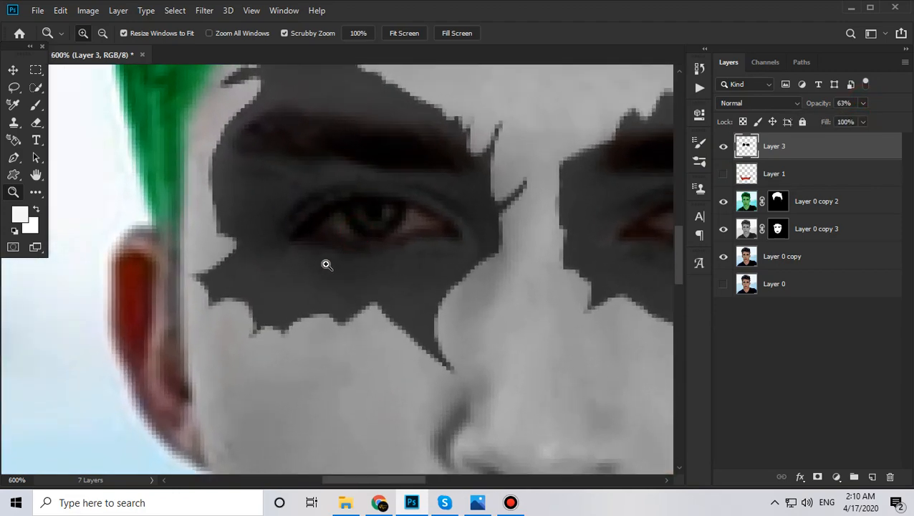
key(p)
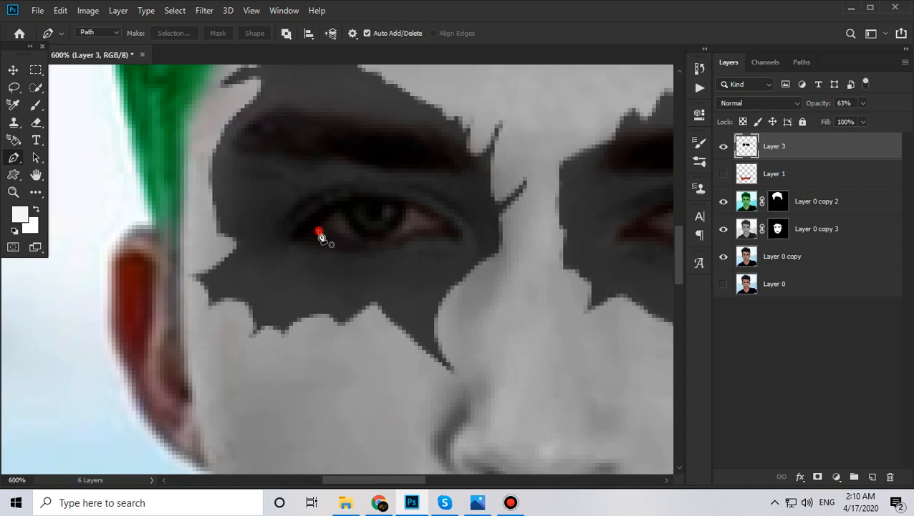
click(318, 230)
drag(369, 202, 405, 200)
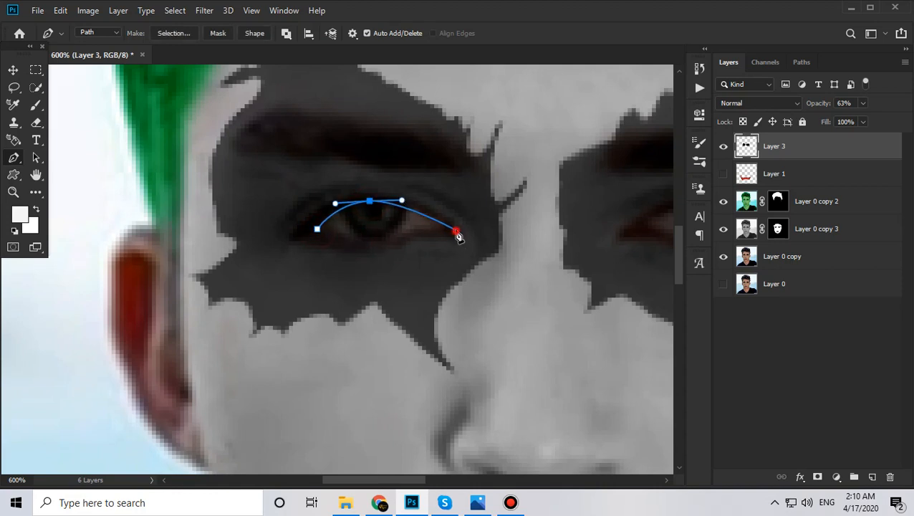
drag(454, 229, 462, 241)
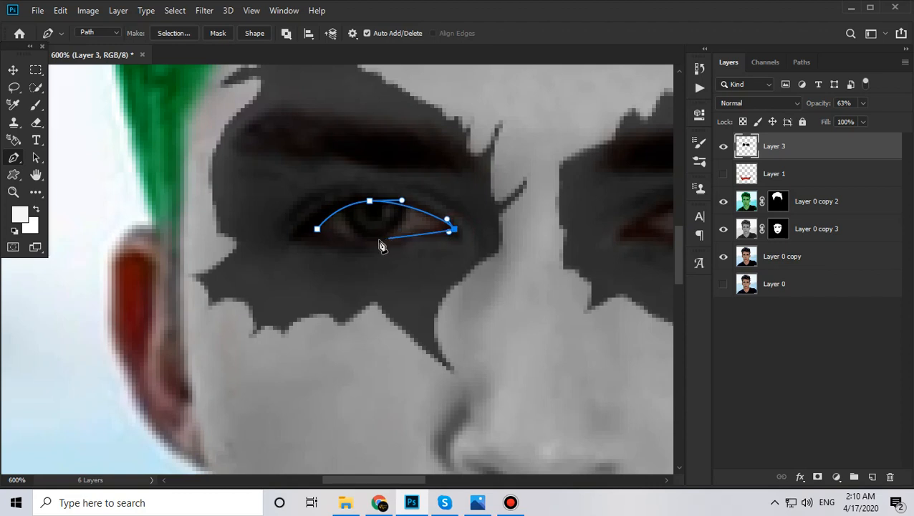
drag(318, 229, 288, 208)
key(ctrl+Return)
key(Delete)
key(ctrl+d)
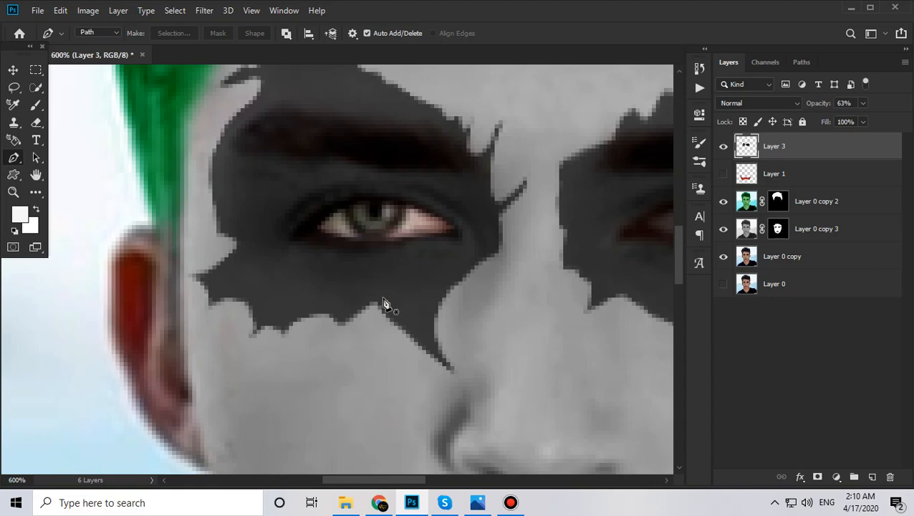
Outline the right eye opening with a Pen path and delete that area from the eye patch layer.
key(z)
click(274, 237)
click(273, 237)
drag(473, 280, 358, 285)
click(500, 274)
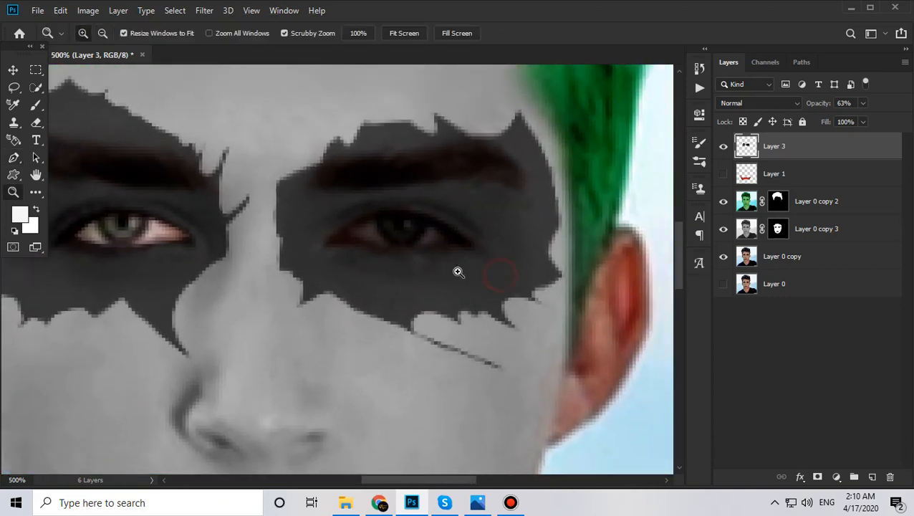
key(p)
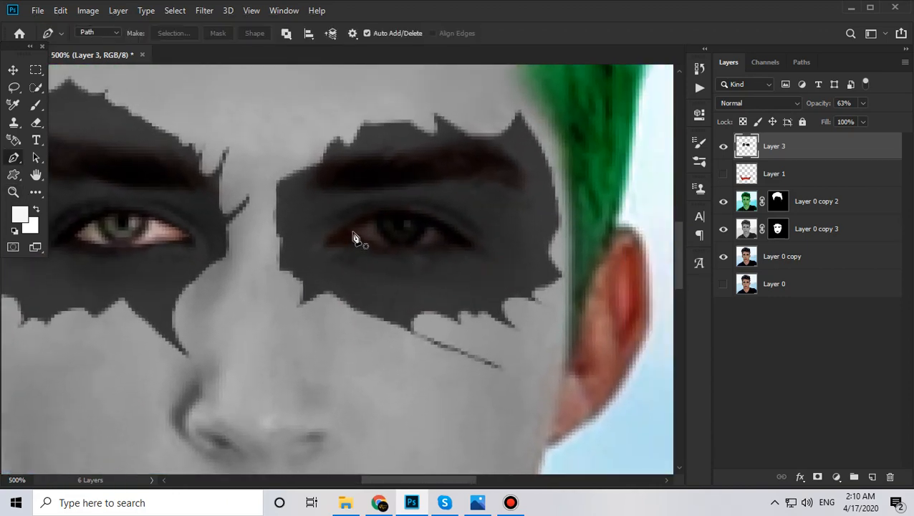
click(353, 230)
drag(407, 217, 426, 255)
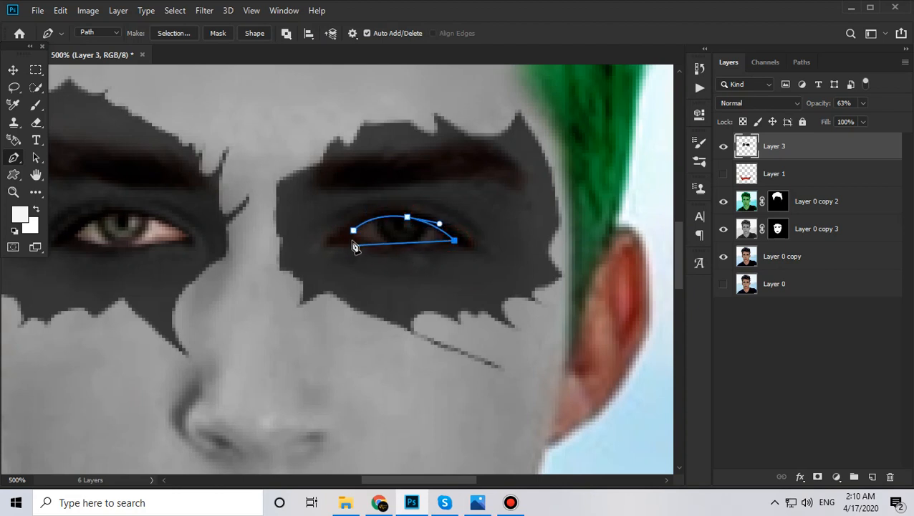
drag(354, 230, 314, 214)
key(ctrl+Return)
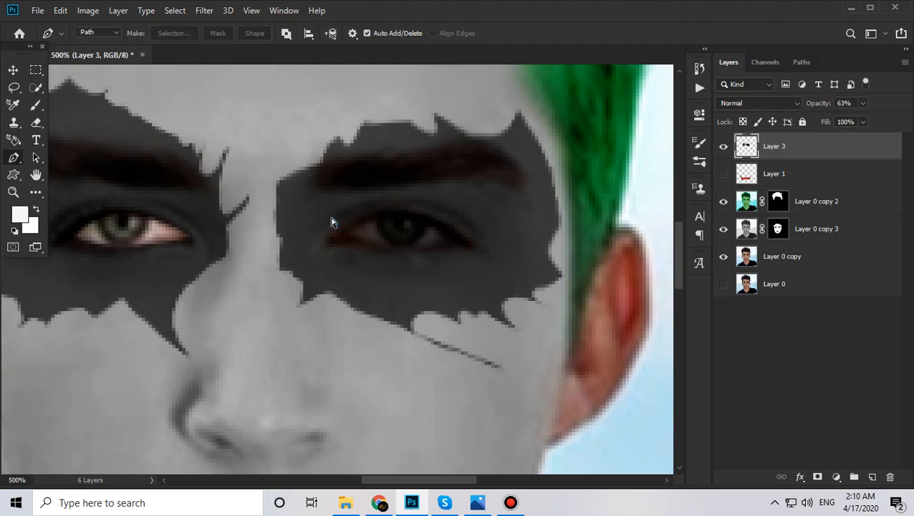
key(Delete)
key(ctrl+d)
key(z)
alt+click(451, 251)
alt+click(451, 251)
alt+click(452, 251)
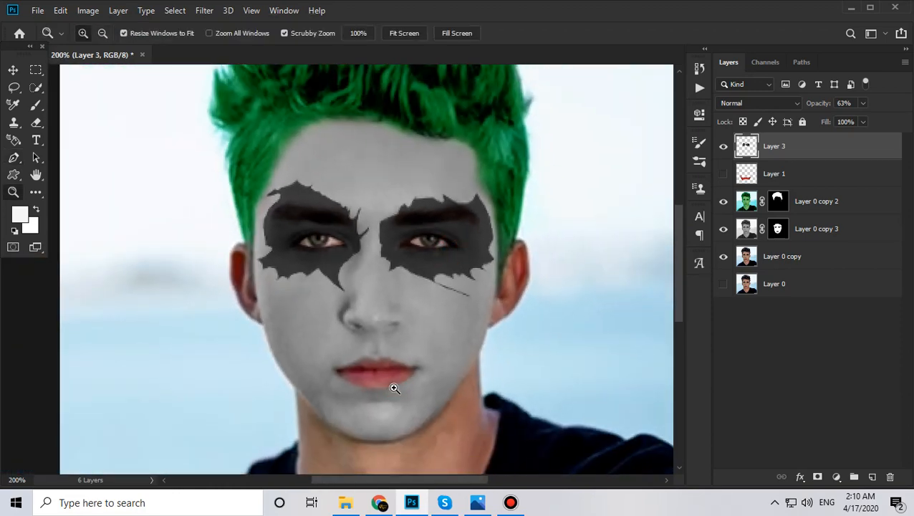
click(408, 234)
click(408, 235)
key(p)
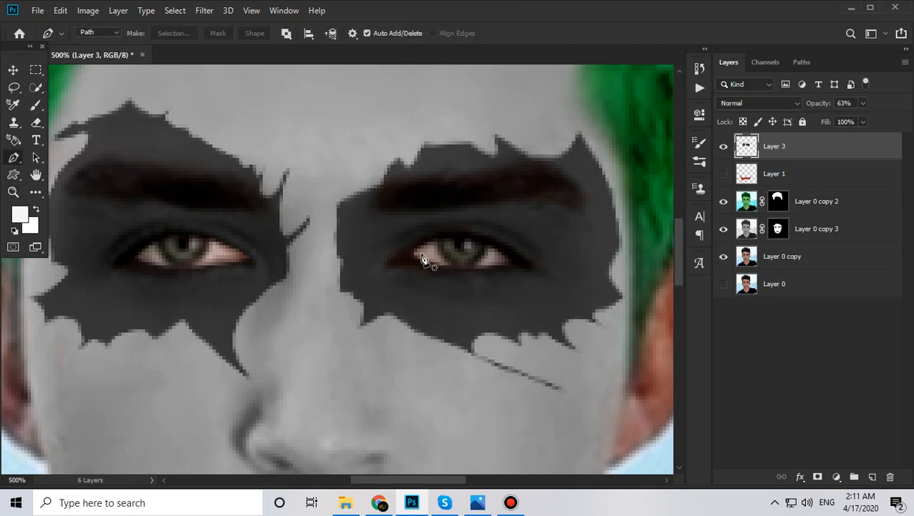
click(420, 249)
click(401, 259)
click(438, 266)
key(Escape)
Set the eye patch layer's opacity to 85%.
key(z)
alt+click(408, 229)
alt+click(399, 267)
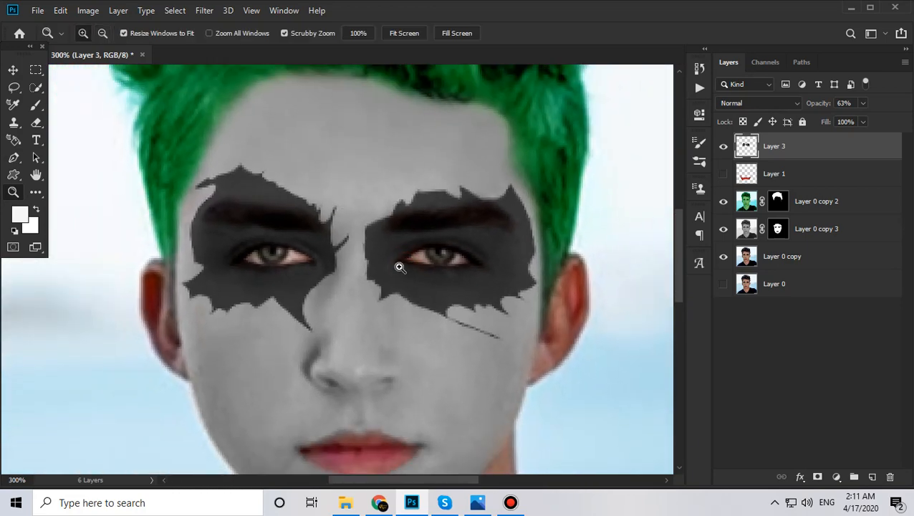
alt+click(387, 316)
alt+click(453, 332)
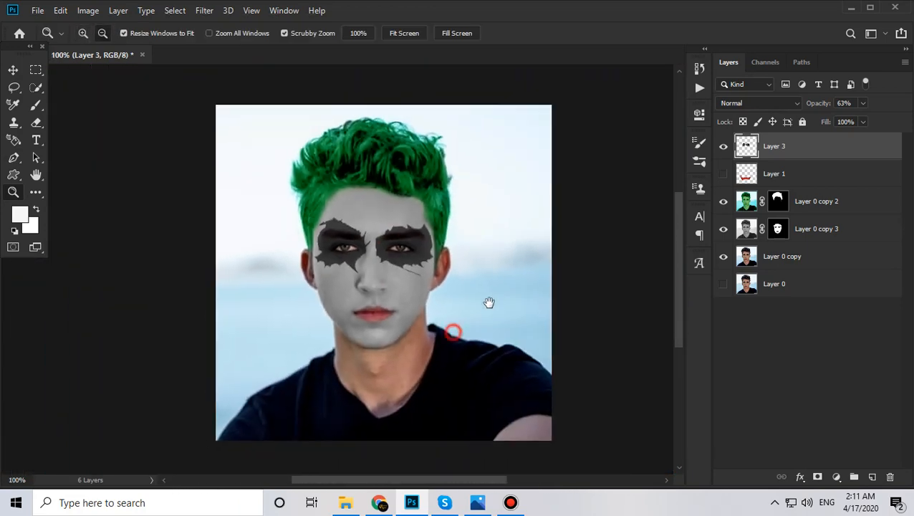
drag(489, 303, 492, 291)
drag(855, 120, 891, 120)
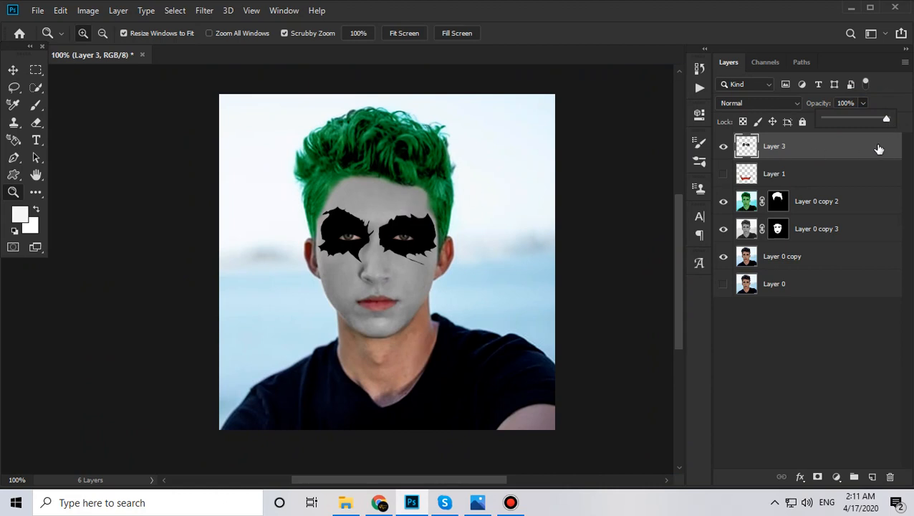
drag(886, 121, 878, 121)
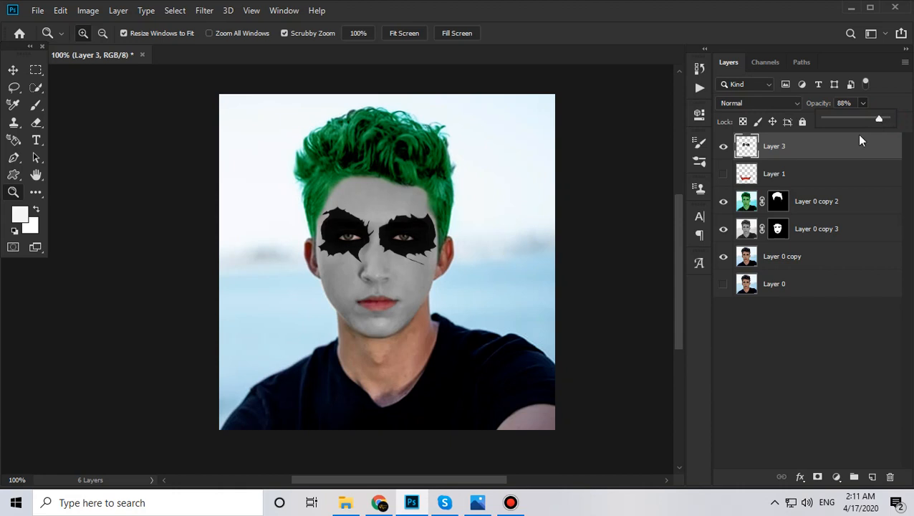
click(359, 193)
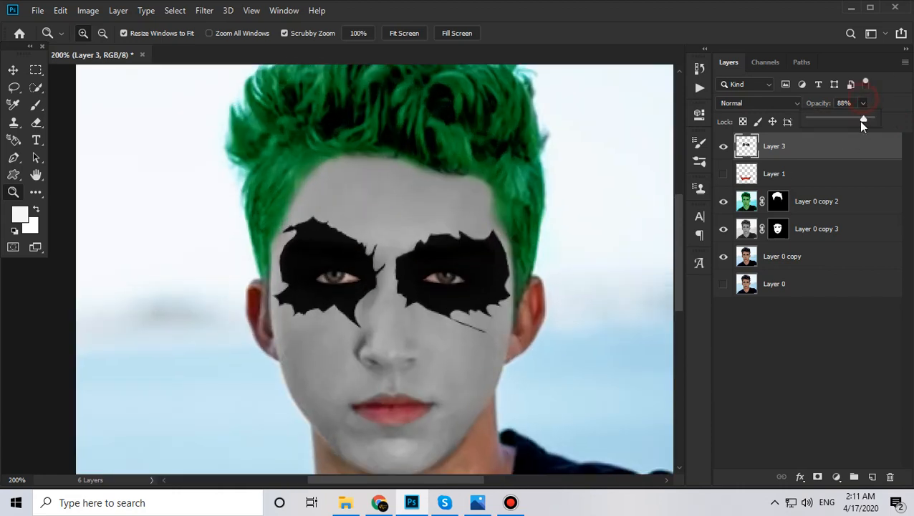
drag(862, 121, 860, 121)
alt+click(409, 332)
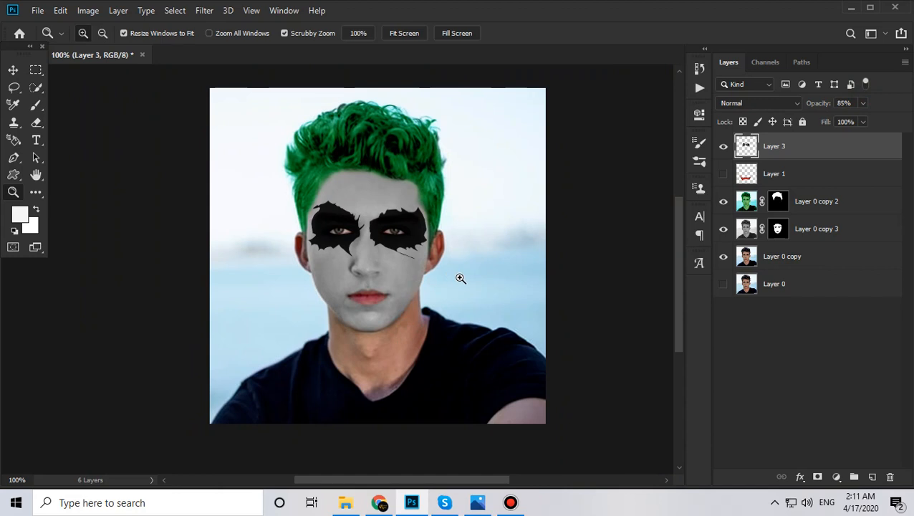
Show the red mouth makeup layer, scale it to about 70.3%, and place it over the lips.
click(724, 176)
click(494, 244)
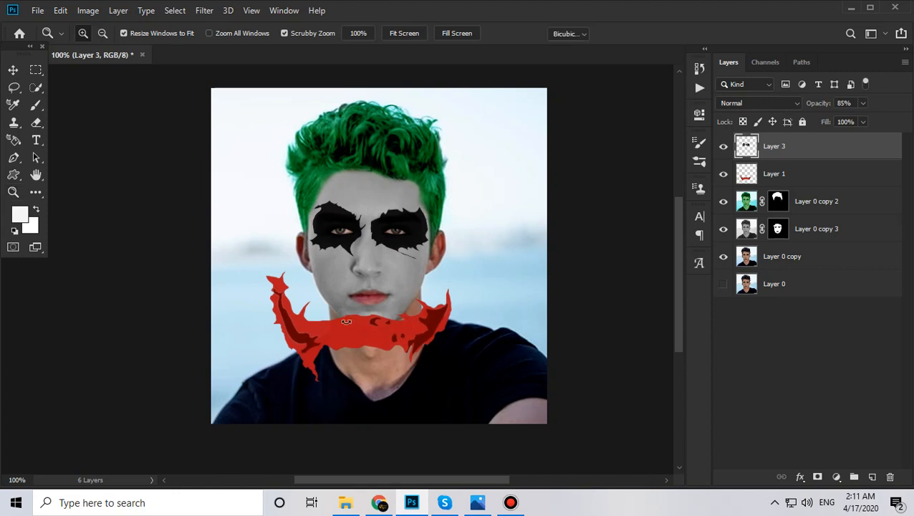
key(ctrl+t)
key(Return)
click(793, 176)
key(ctrl+t)
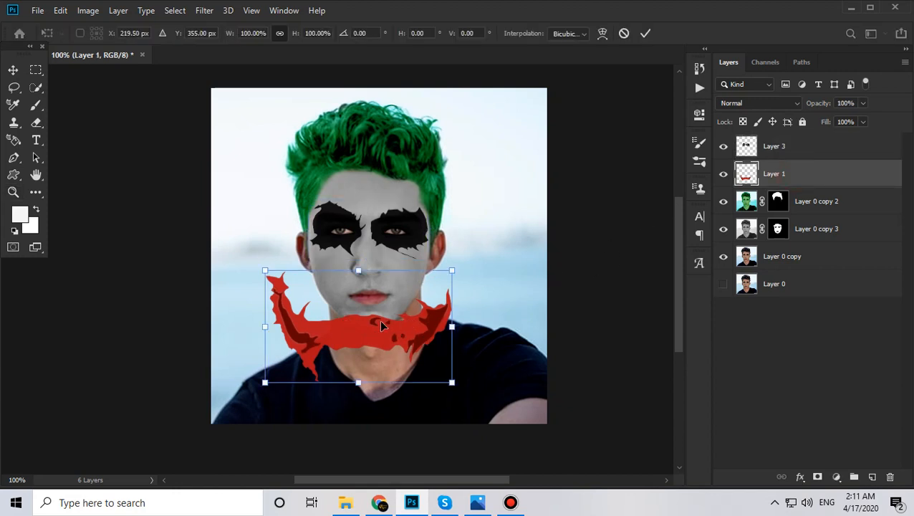
drag(374, 325, 385, 283)
drag(459, 229, 434, 245)
drag(383, 289, 383, 299)
Lower the red mouth layer's opacity to 66% and apply its transform.
drag(863, 103, 844, 119)
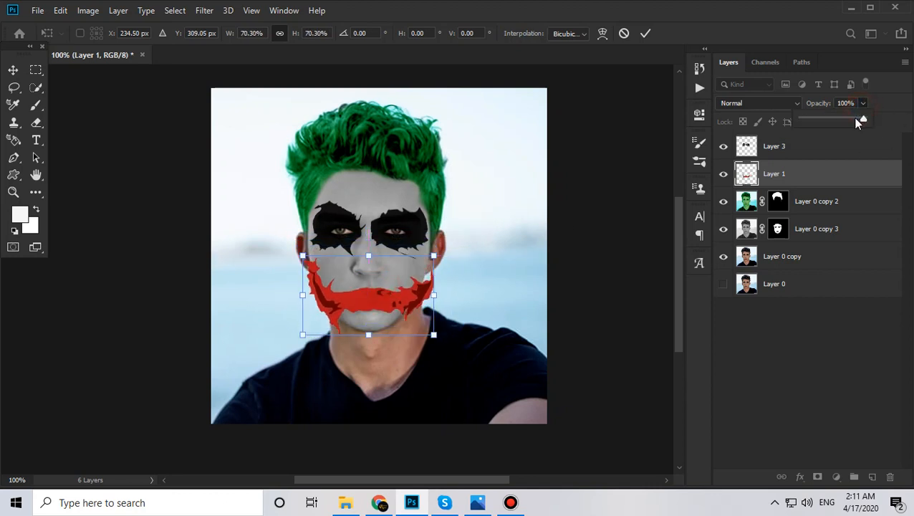
click(667, 185)
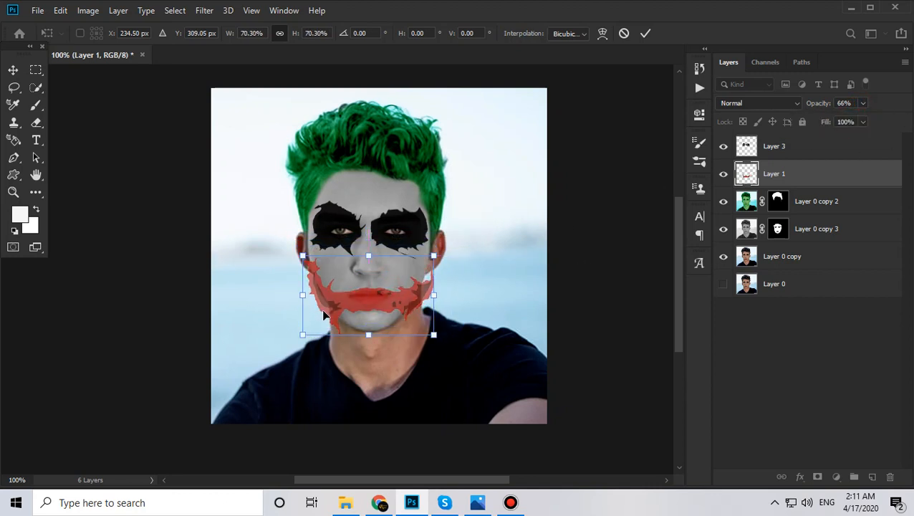
key(Return)
Scale the red mouth makeup to about 82.8% to fit the face width and align it with the lips.
key(z)
click(354, 303)
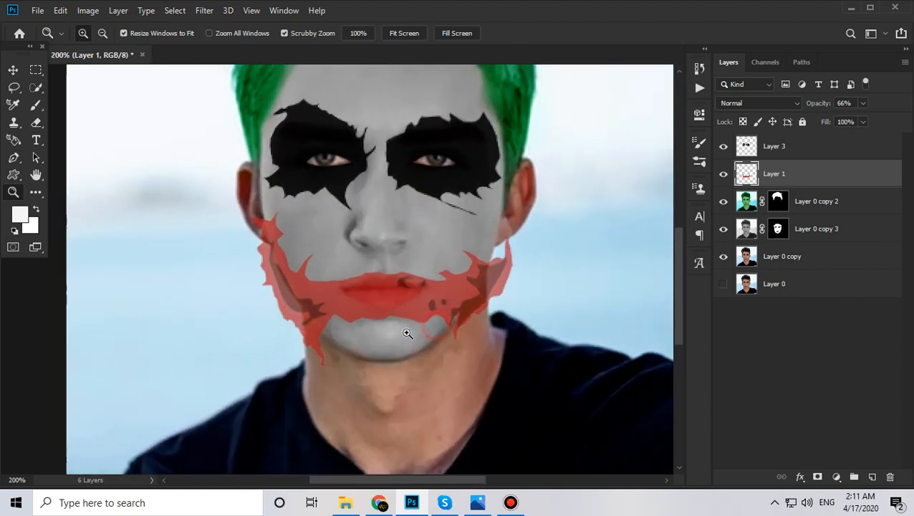
key(ctrl+t)
drag(510, 205, 491, 223)
drag(405, 267, 419, 258)
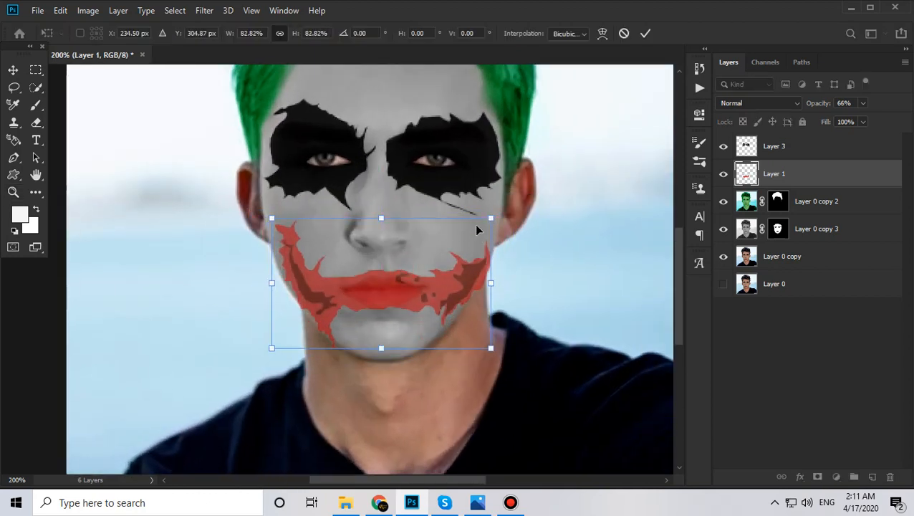
key(Down)
key(Down)
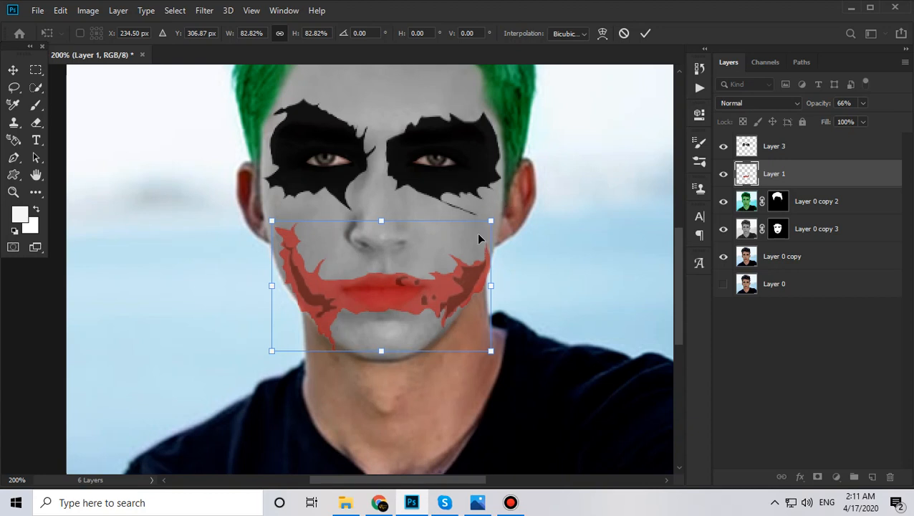
Warp the red mouth makeup's cheek ends and lower edge to follow the cheeks and jaw, and apply the transform.
click(600, 34)
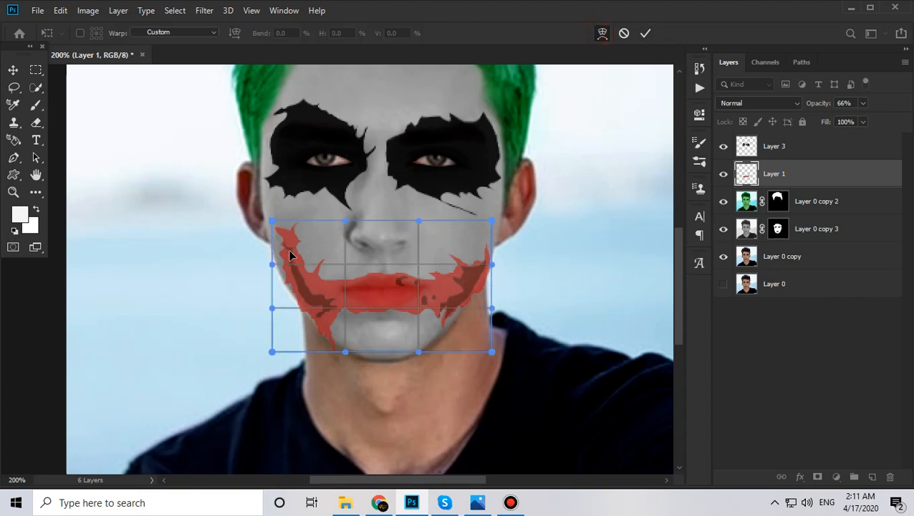
drag(288, 250, 280, 247)
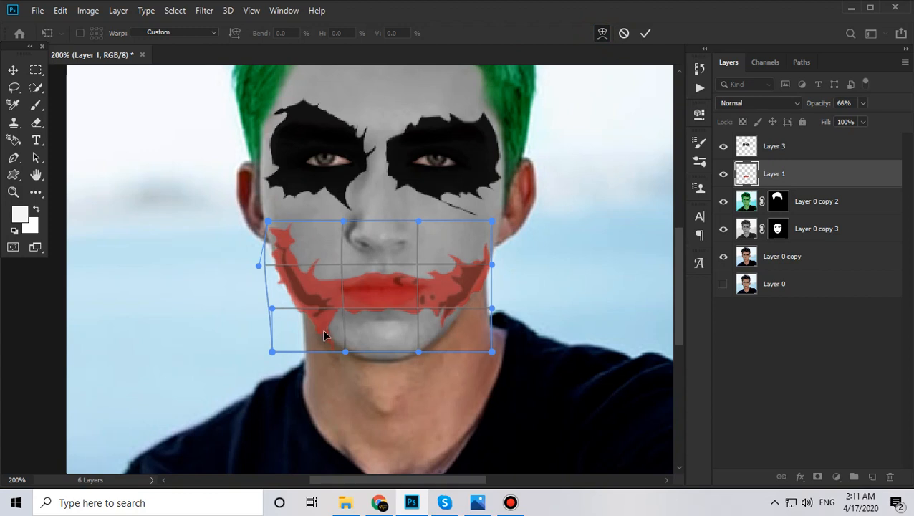
mouse_move(325, 321)
mouse_down()
mouse_move(333, 333)
mouse_move(441, 330)
mouse_up()
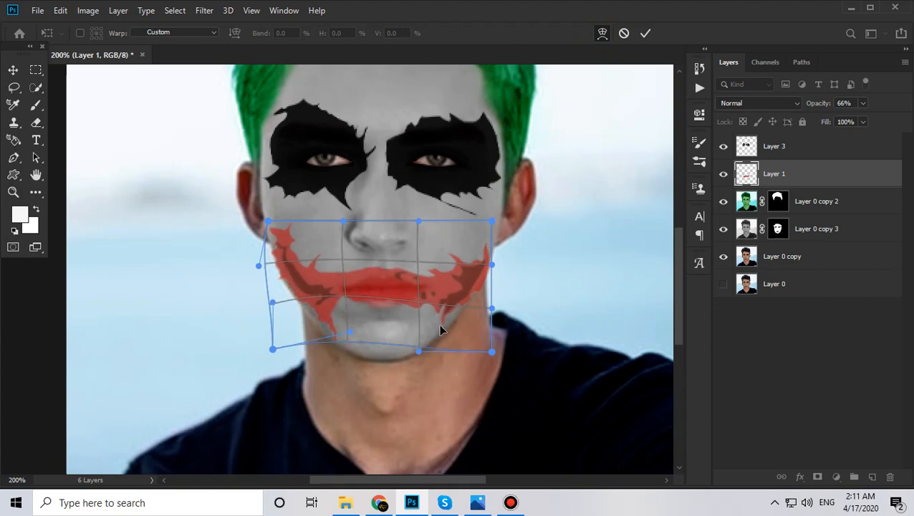
mouse_move(478, 270)
mouse_down()
mouse_move(479, 249)
mouse_move(450, 302)
mouse_move(483, 256)
mouse_up()
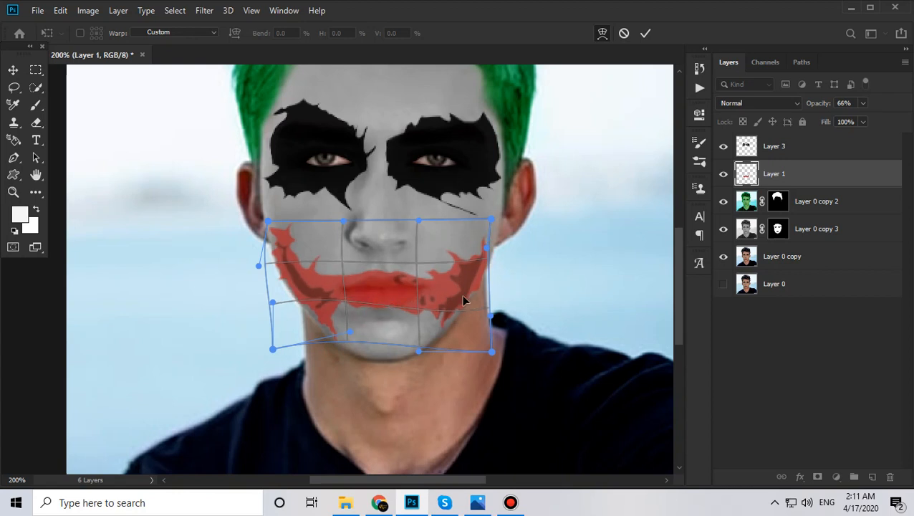
drag(389, 331, 458, 282)
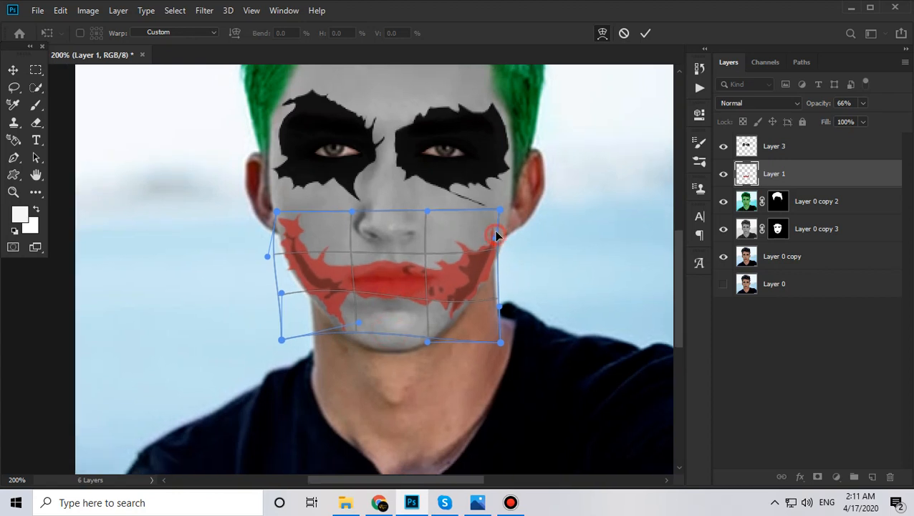
drag(493, 234, 499, 229)
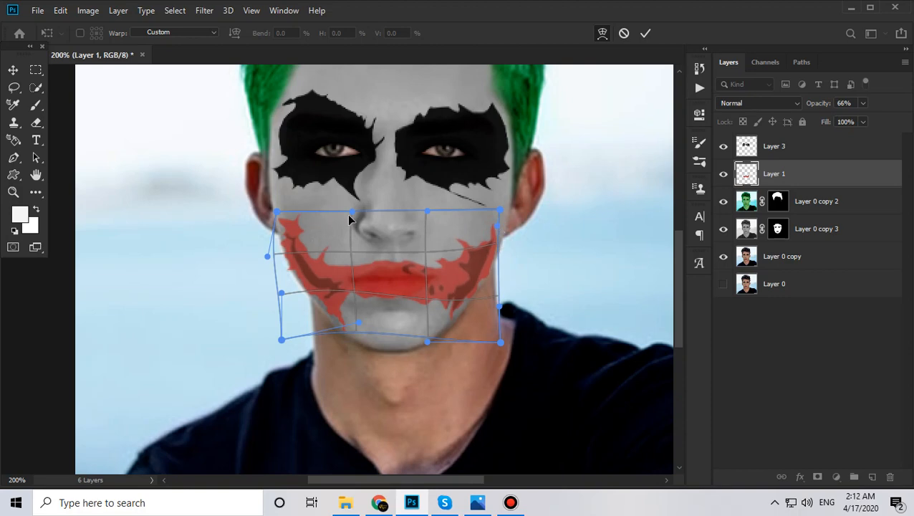
key(Return)
Erase the red makeup spilling past the face outline at the left cheek's upper end and the tip near the jaw.
key(z)
click(343, 239)
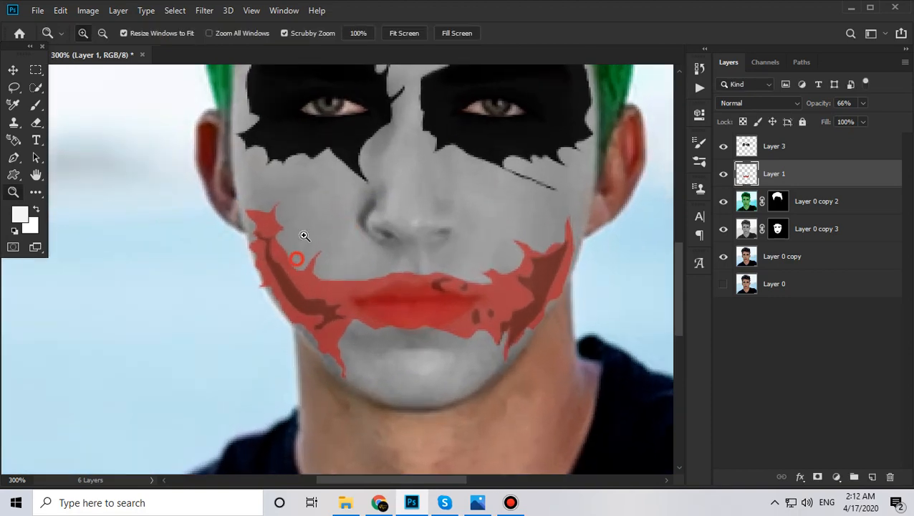
click(304, 236)
click(37, 122)
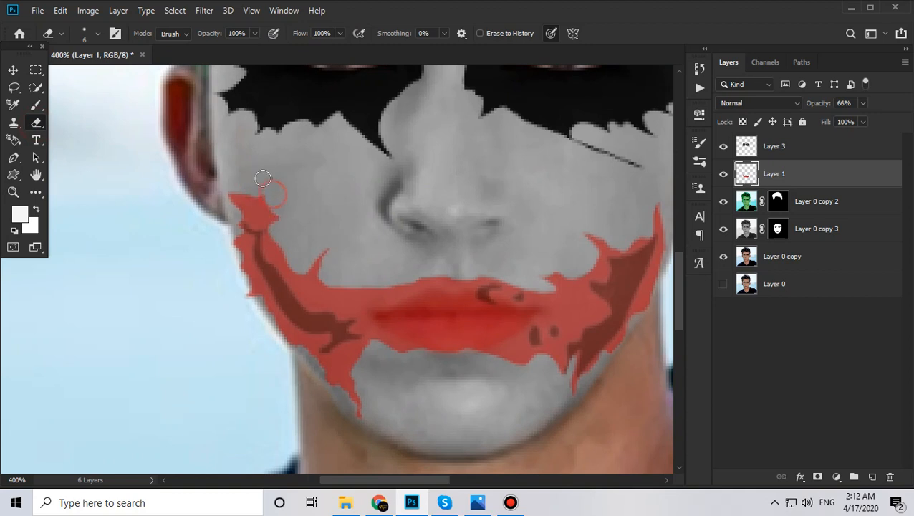
mouse_move(263, 179)
mouse_down()
mouse_move(271, 212)
mouse_move(258, 216)
mouse_move(236, 188)
mouse_move(237, 212)
mouse_move(231, 192)
mouse_move(244, 215)
mouse_up()
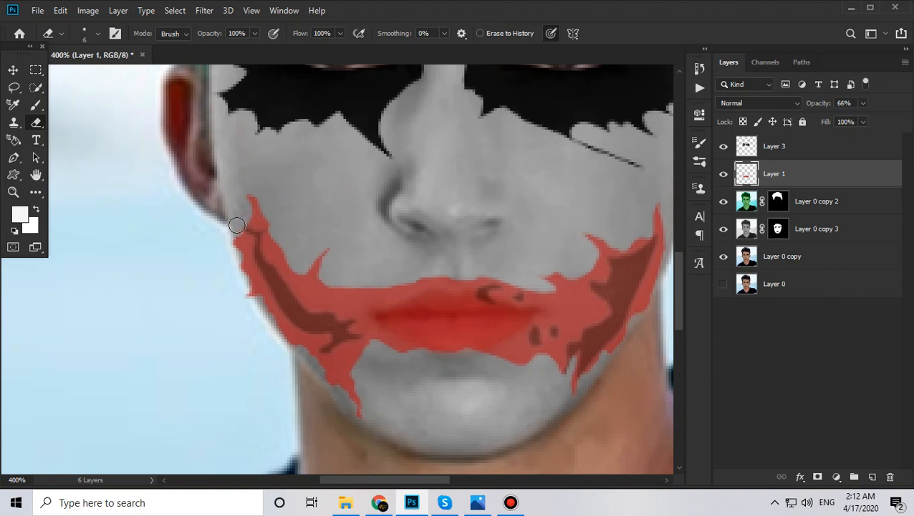
mouse_move(224, 234)
mouse_down()
mouse_move(231, 241)
mouse_move(235, 225)
mouse_up()
scroll(268, 202, down, 2)
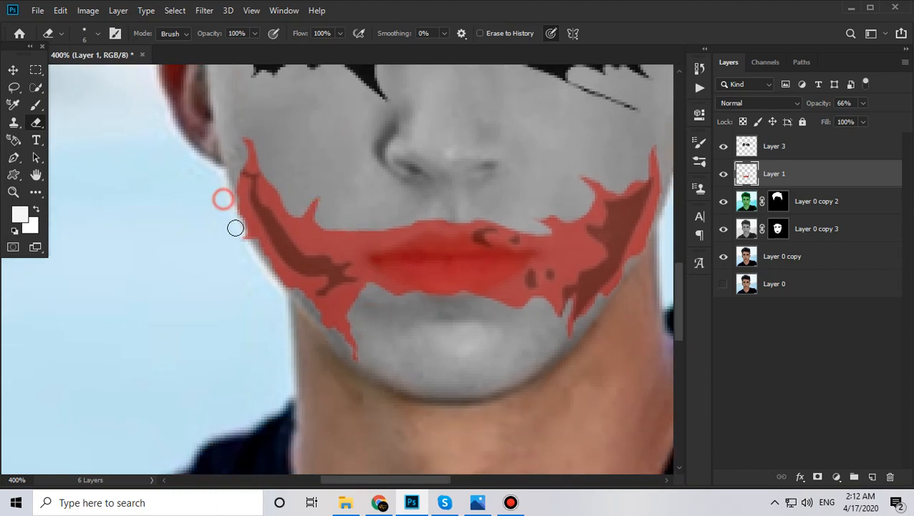
drag(358, 368, 349, 337)
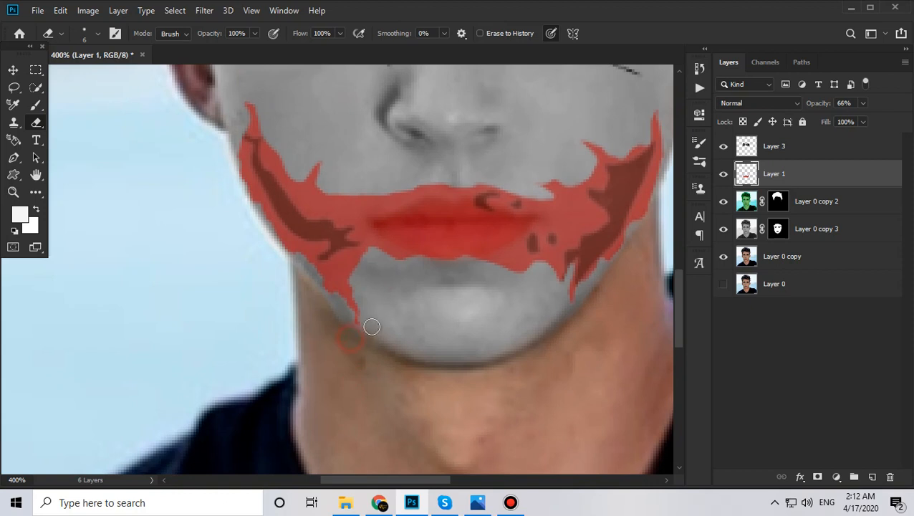
scroll(512, 338, right, 3)
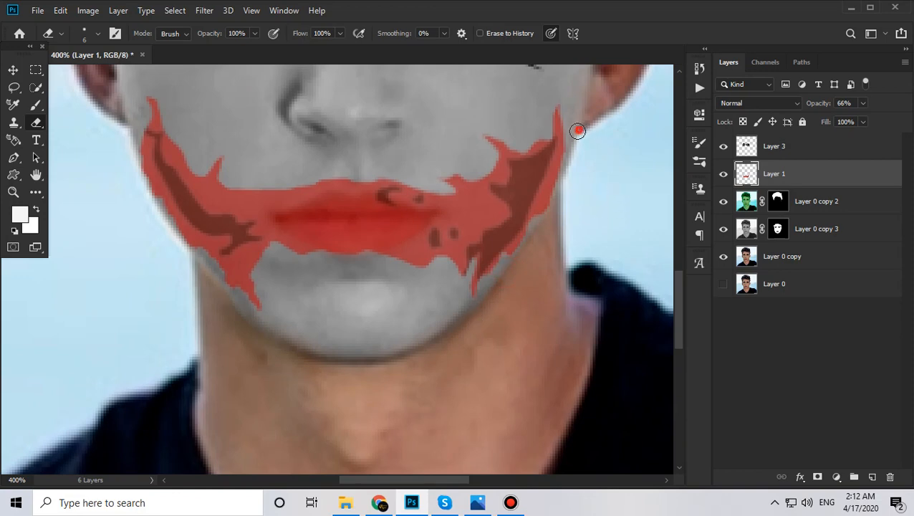
Warp the side edges of the red mouth makeup slightly outward to follow both cheeks, and apply the transform.
key(z)
alt+click(555, 249)
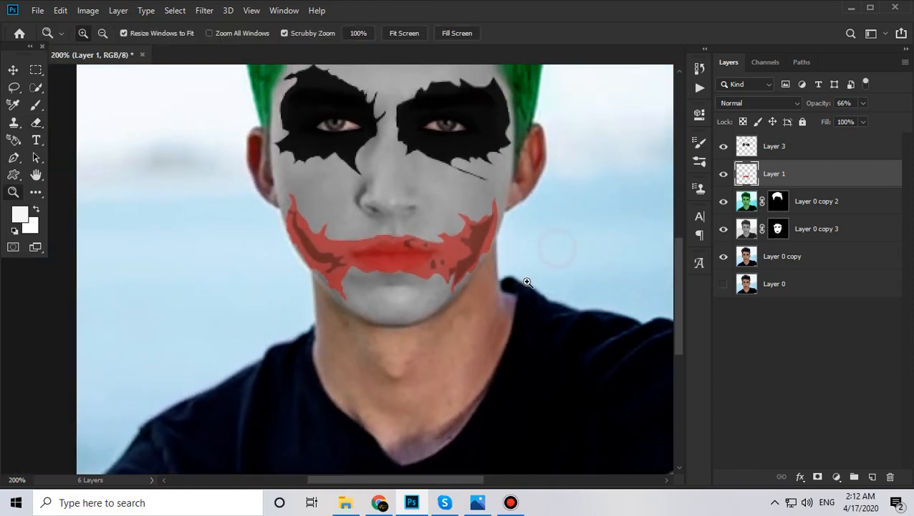
click(527, 281)
key(ctrl+t)
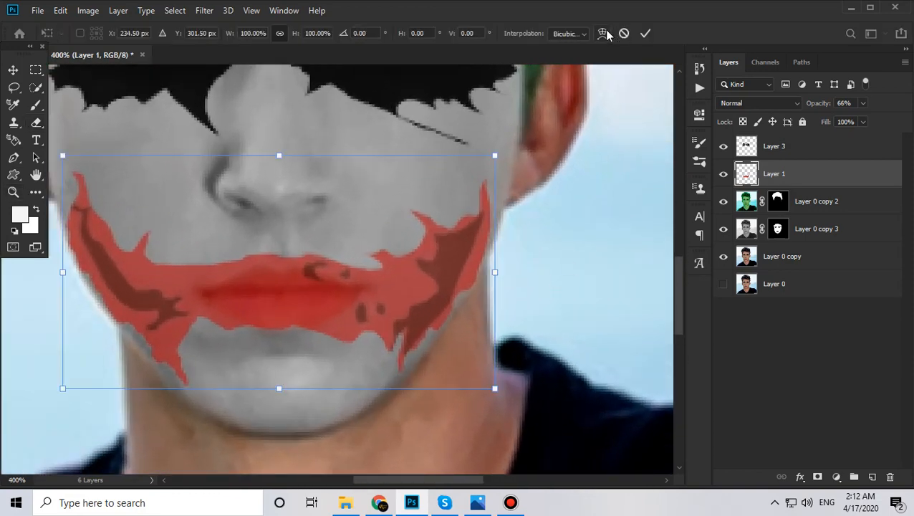
click(602, 33)
drag(499, 241, 505, 250)
drag(306, 266, 520, 238)
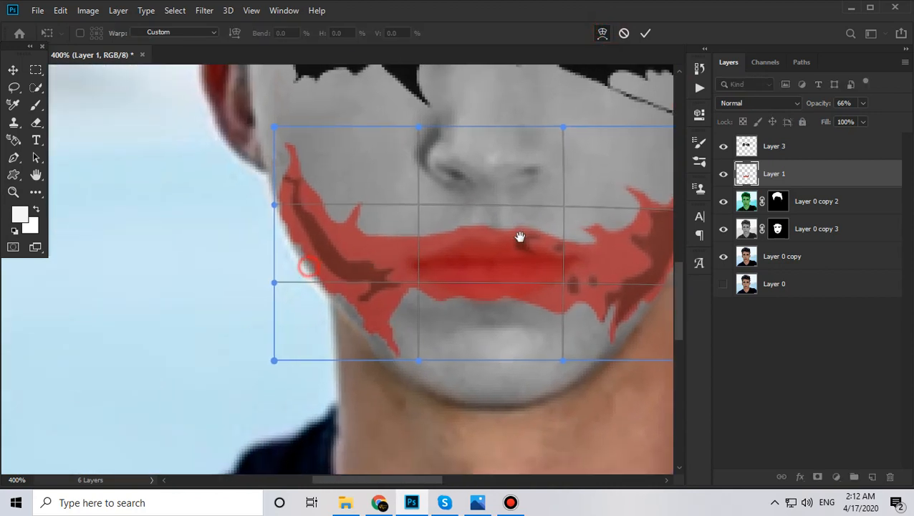
drag(459, 282, 301, 281)
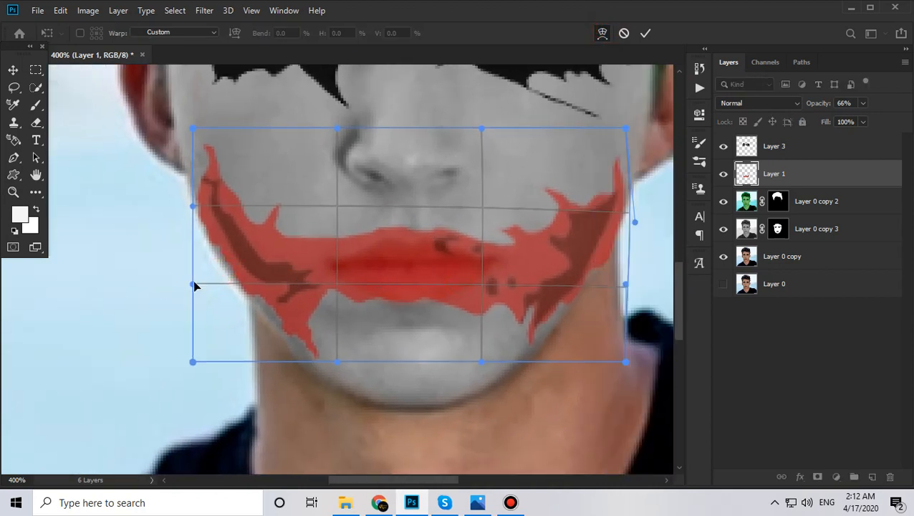
drag(194, 285, 185, 294)
key(Return)
key(z)
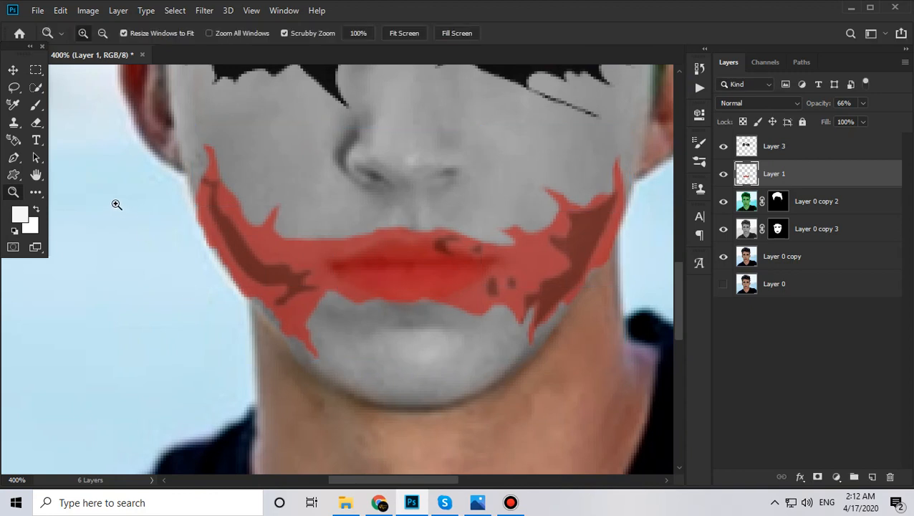
Erase the red makeup overhanging the outer edge of the left cheek and jaw.
click(37, 124)
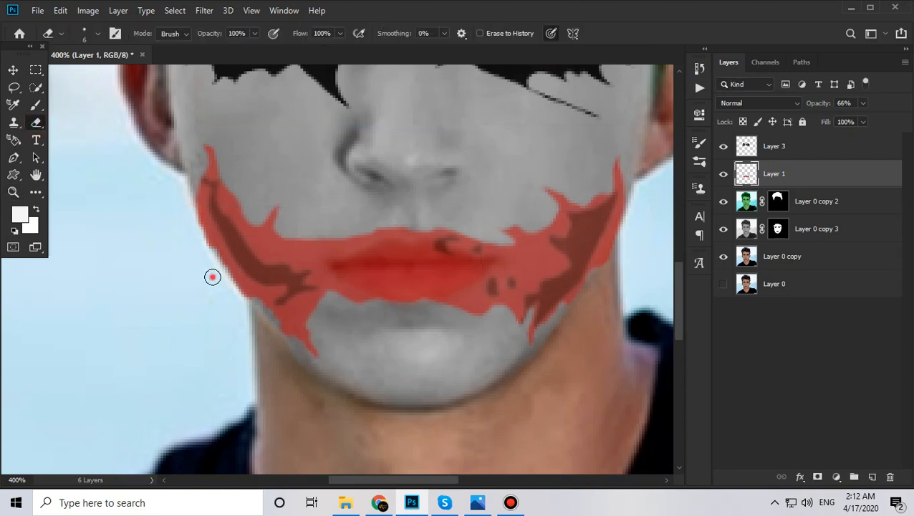
click(206, 257)
click(185, 209)
drag(342, 355, 276, 302)
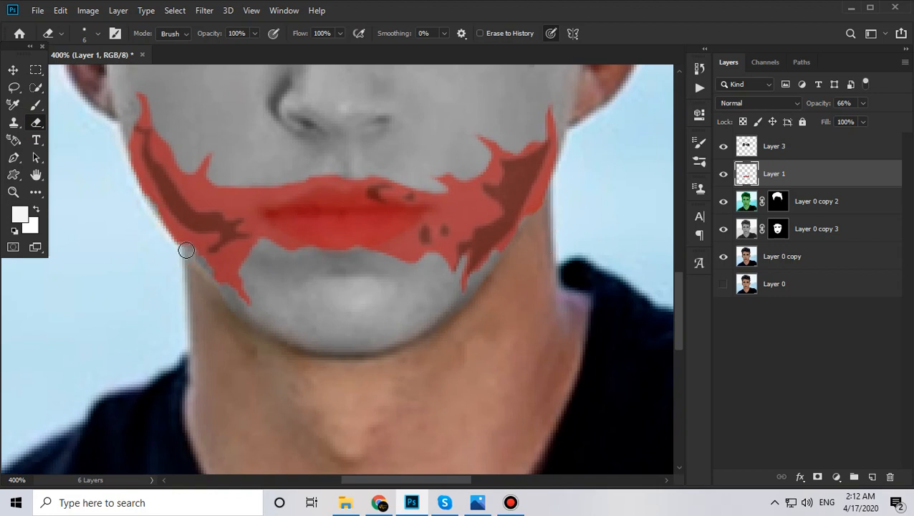
click(166, 239)
drag(210, 312, 250, 347)
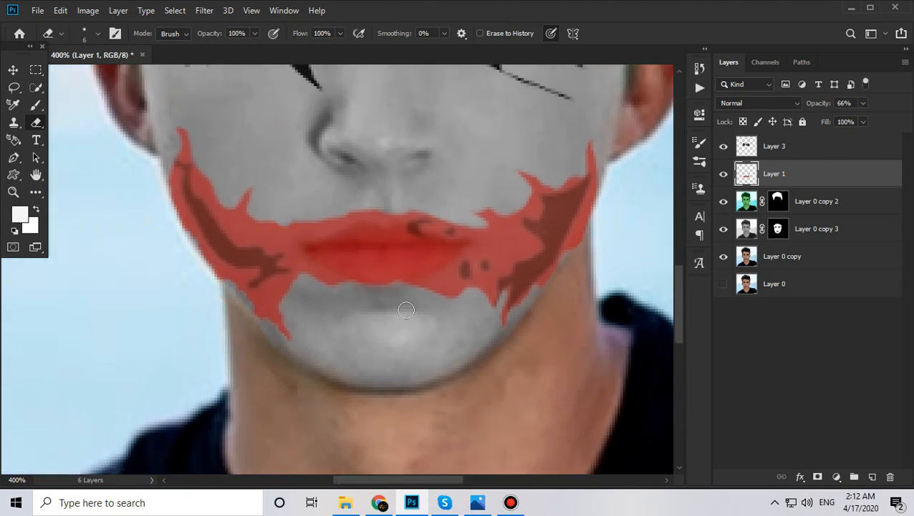
drag(489, 335, 469, 315)
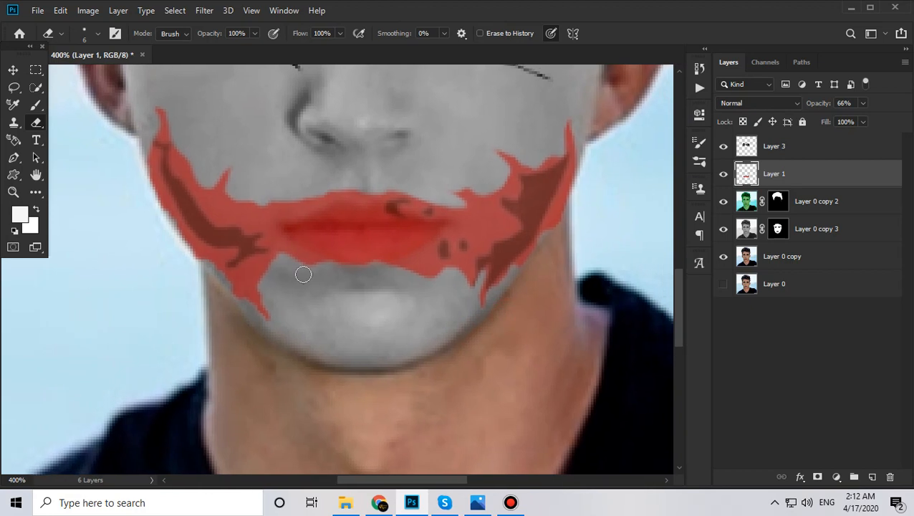
Try to erase the excess red below the lower lip, then undo the erasing.
key(z)
click(367, 295)
click(36, 122)
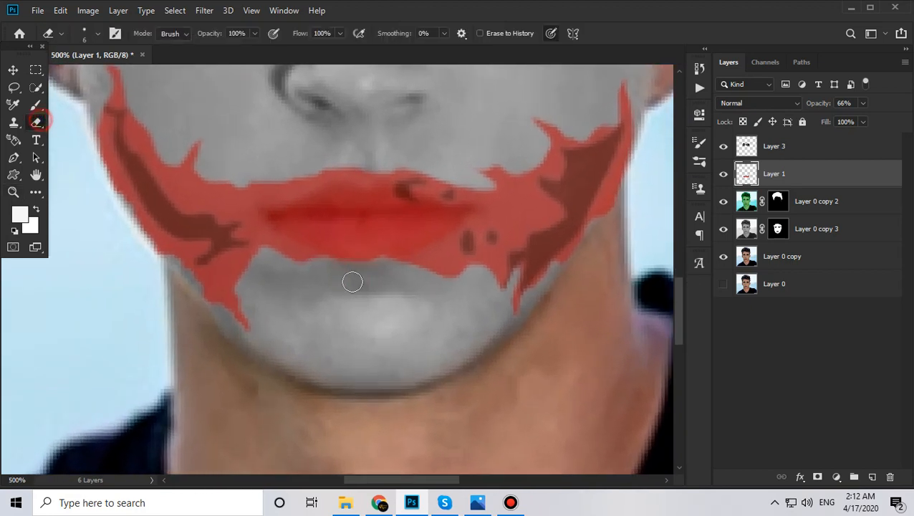
mouse_move(277, 254)
mouse_down()
mouse_move(318, 263)
mouse_move(286, 255)
mouse_move(411, 273)
mouse_up()
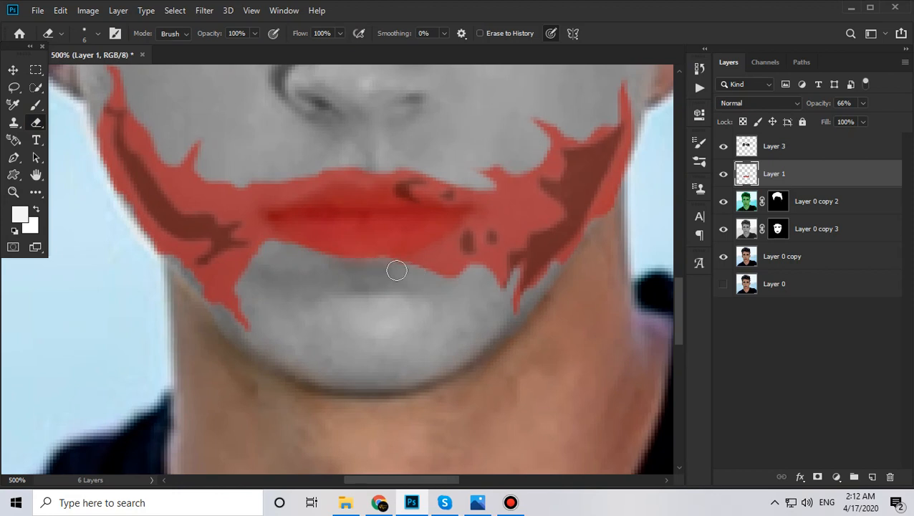
key(z)
click(36, 123)
key(ctrl+z)
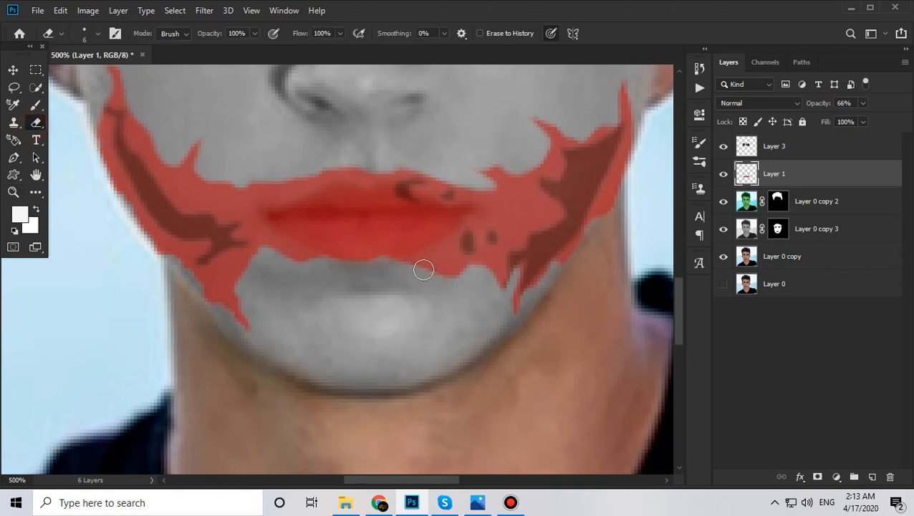
Warp the red mouth makeup slightly around the lips and apply the transform.
key(ctrl+t)
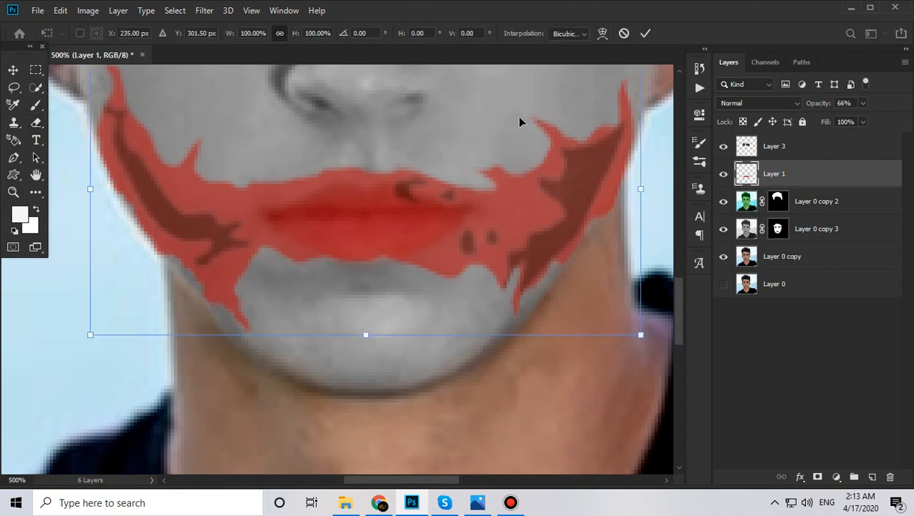
click(602, 34)
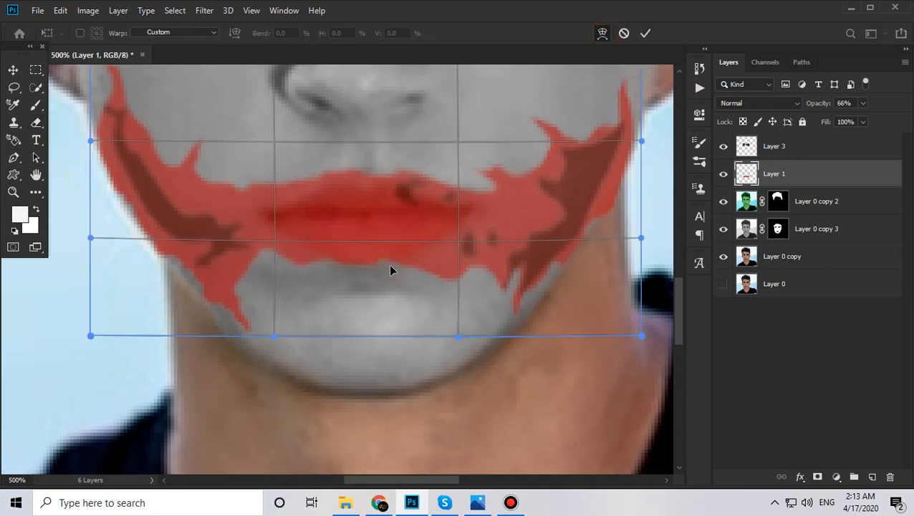
key(Return)
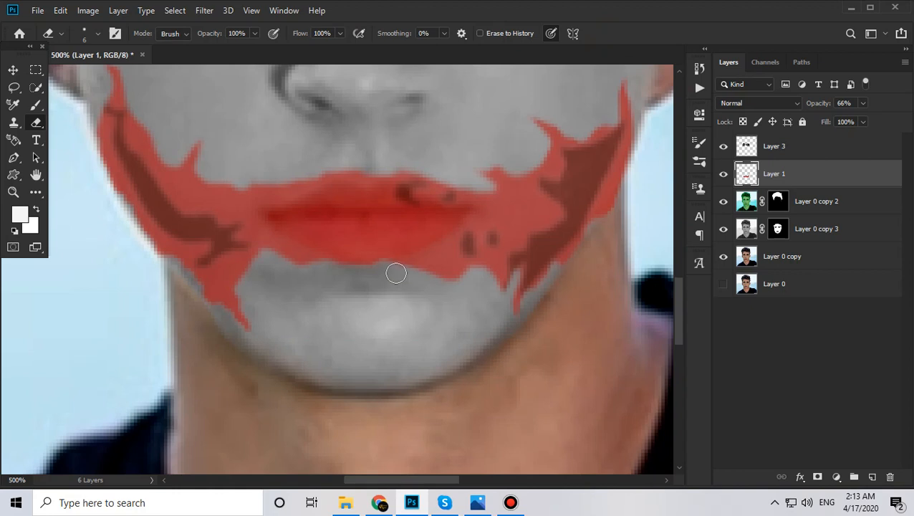
Erase the excess red makeup along the underside of the lower lip so it follows the lip contour.
mouse_move(447, 257)
mouse_down()
mouse_move(435, 267)
mouse_move(457, 259)
mouse_move(467, 267)
mouse_move(452, 254)
mouse_up()
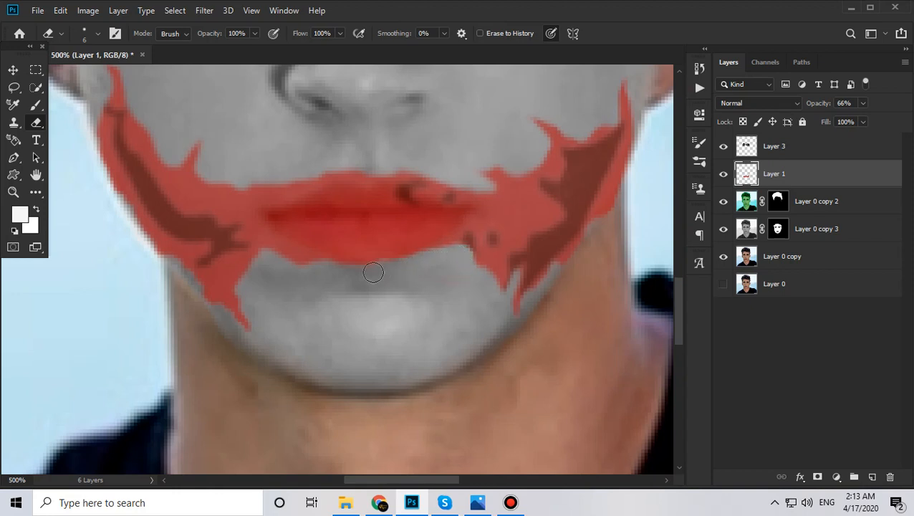
click(306, 267)
drag(337, 269, 277, 253)
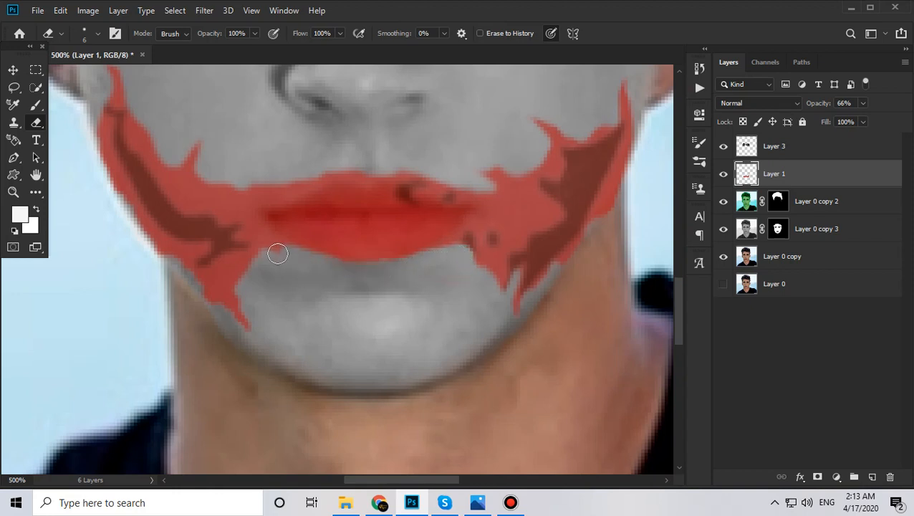
click(273, 253)
Clean up the lower edge of the red makeup beside both mouth corners with the Eraser.
drag(375, 313, 386, 303)
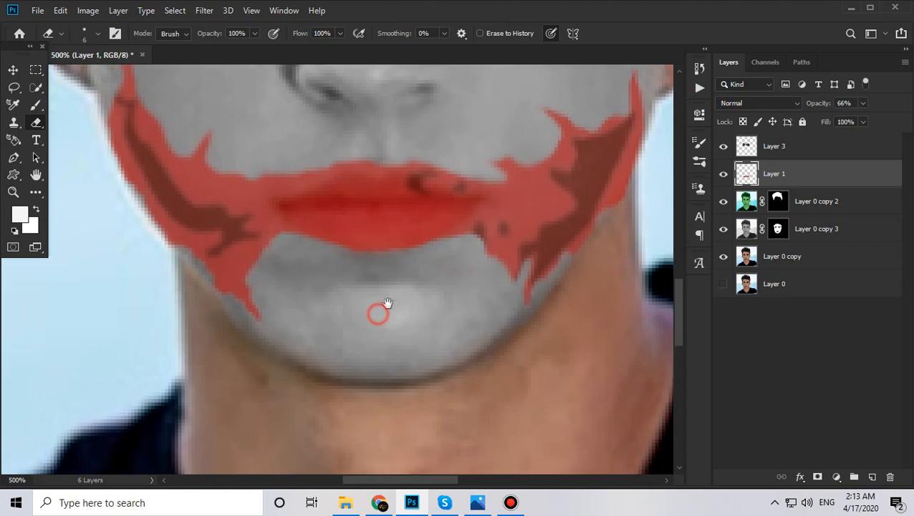
click(480, 256)
click(485, 262)
click(483, 260)
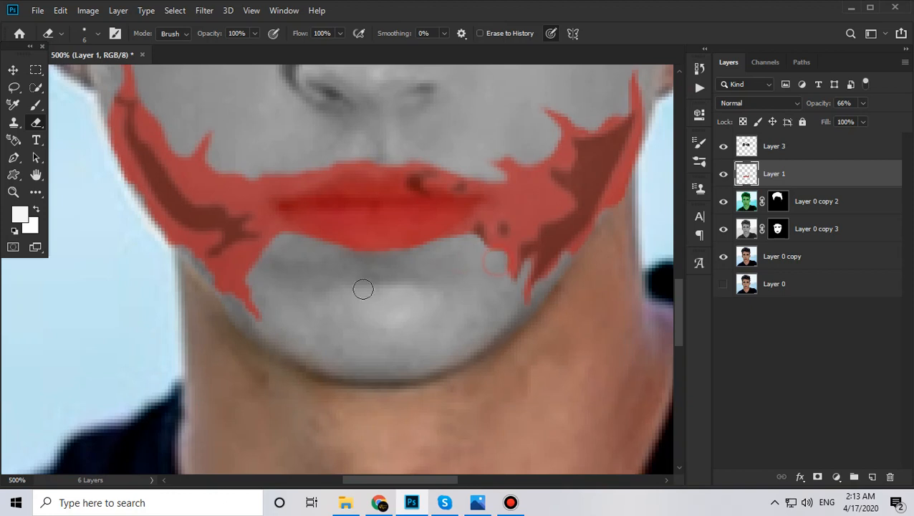
click(256, 271)
click(276, 241)
Erase the excess red makeup above the upper lip so its edge follows the lip line.
drag(450, 315, 453, 352)
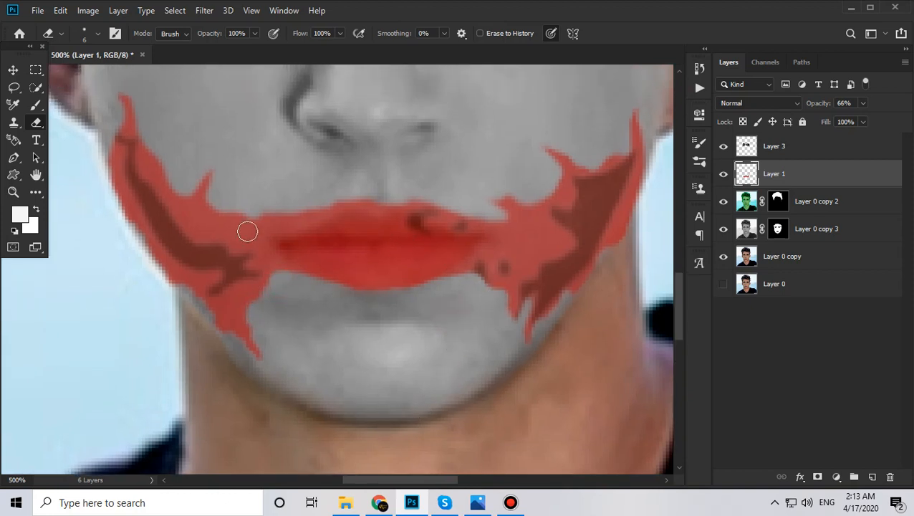
click(262, 206)
mouse_move(277, 214)
mouse_down()
mouse_move(357, 196)
mouse_move(379, 203)
mouse_move(445, 198)
mouse_up()
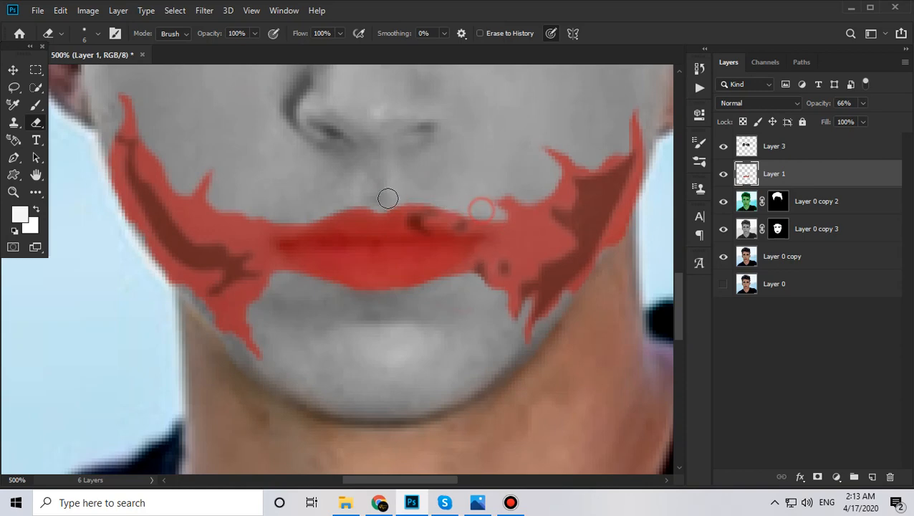
Set the red mouth makeup layer to 100% opacity and the Multiply blend mode.
key(z)
mouse_move(417, 219)
mouse_down()
mouse_move(406, 210)
mouse_move(347, 336)
mouse_move(355, 296)
mouse_move(357, 306)
mouse_move(476, 275)
mouse_up()
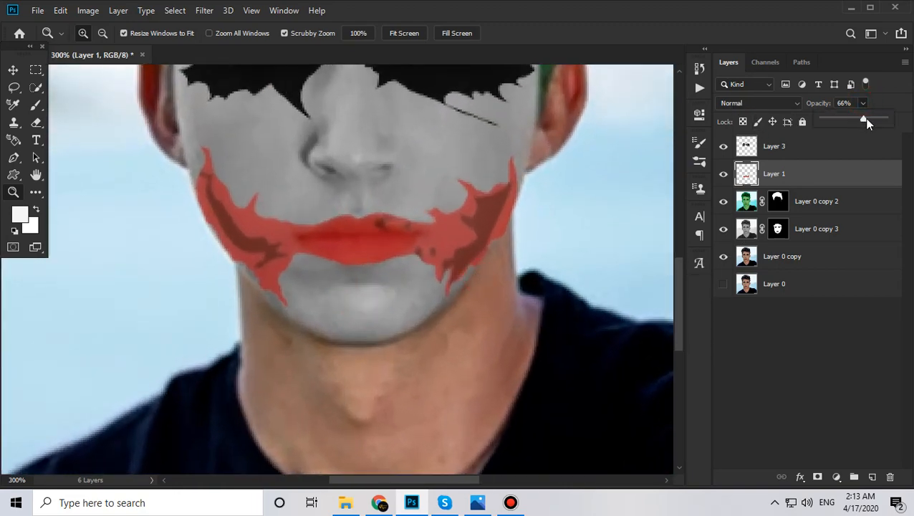
drag(867, 123, 888, 120)
click(756, 105)
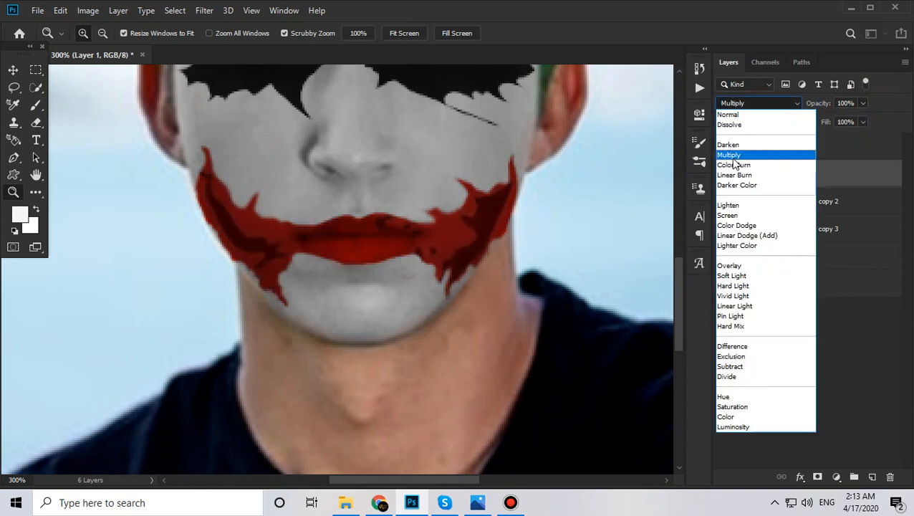
click(731, 155)
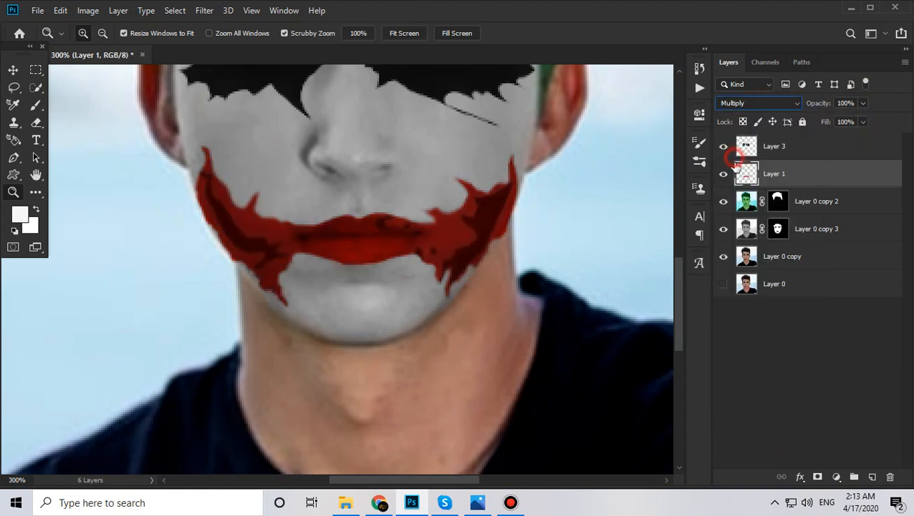
alt+click(422, 241)
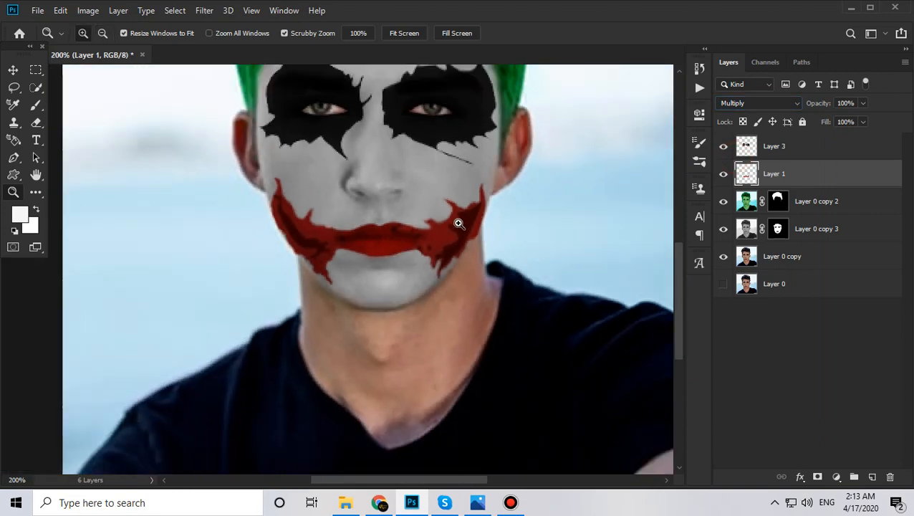
drag(457, 285, 452, 335)
alt+click(422, 324)
drag(309, 301, 345, 311)
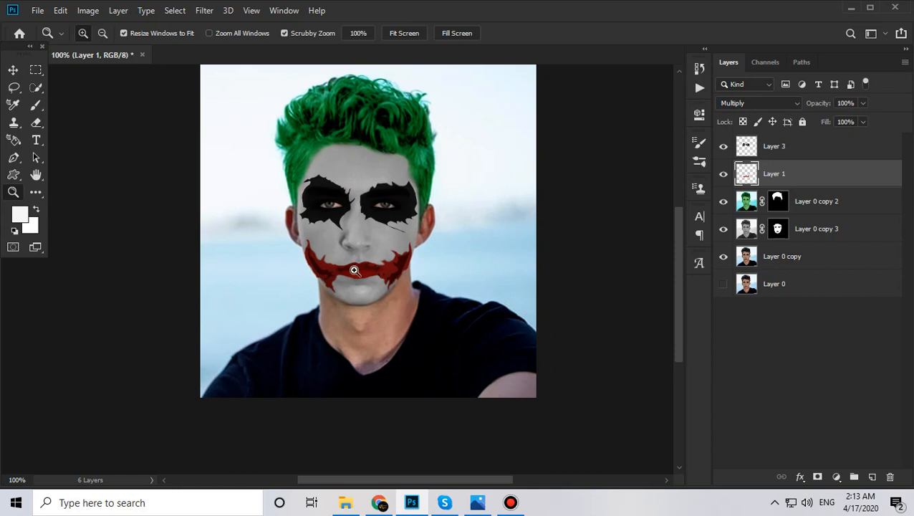
Duplicate the four effect layers together: Layer 3, Layer 1, Layer 0 copy 2 and Layer 0 copy 3.
click(788, 145)
click(787, 179)
click(800, 256)
click(800, 230)
shift+click(788, 152)
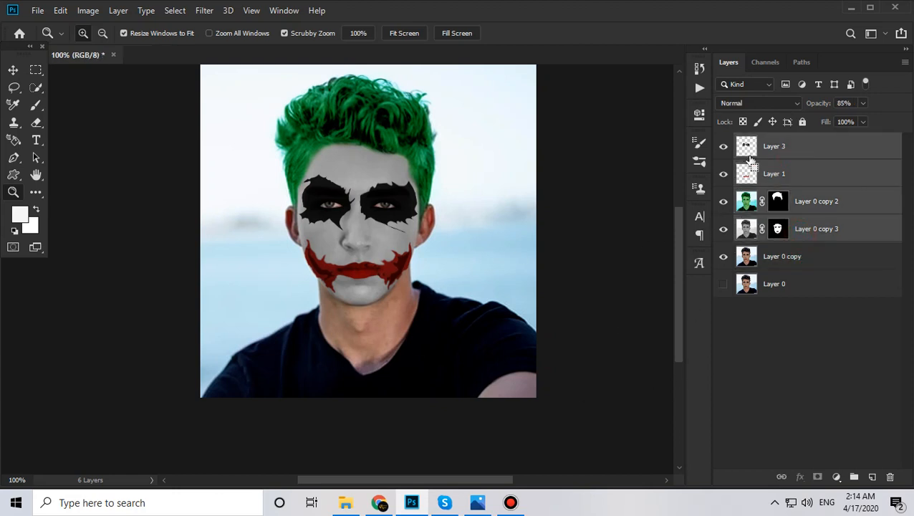
key(ctrl+j)
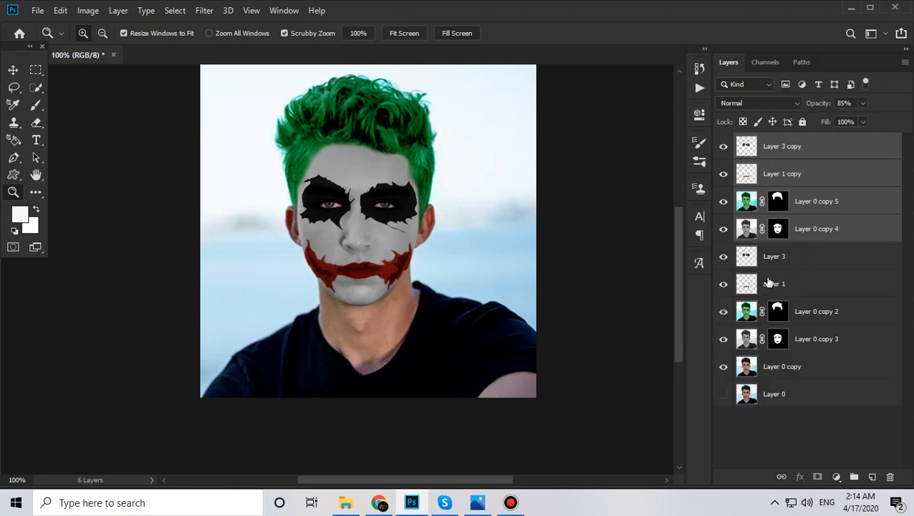
Duplicate Layer 0 copy and place the duplicate directly beneath Layer 0 copy 4.
click(774, 262)
shift+click(780, 369)
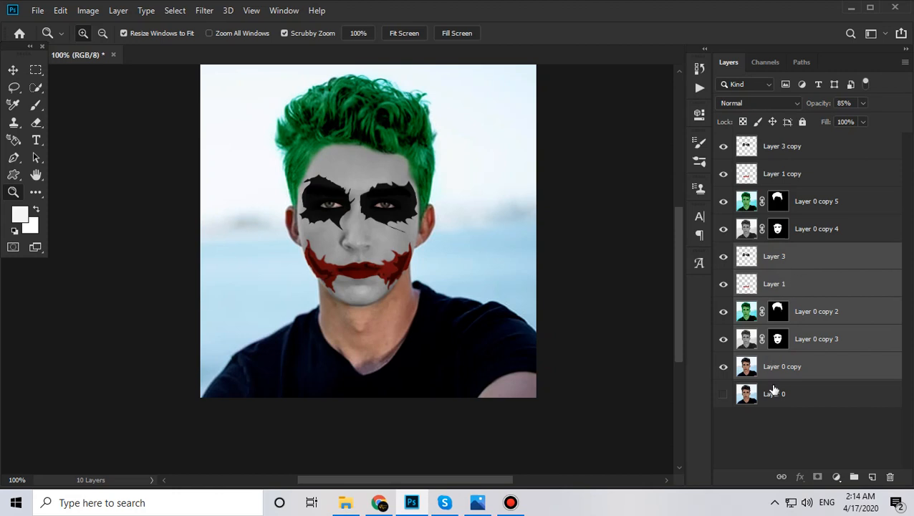
click(780, 380)
key(ctrl+j)
drag(779, 379, 800, 300)
click(784, 339)
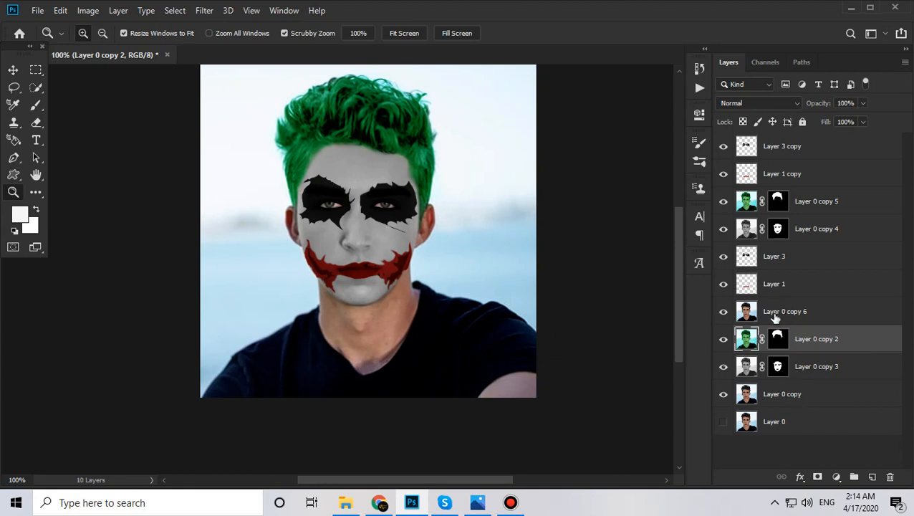
drag(774, 318, 773, 247)
Group the five layers from Layer 3 down to Layer 0 copy and hide the group.
click(781, 290)
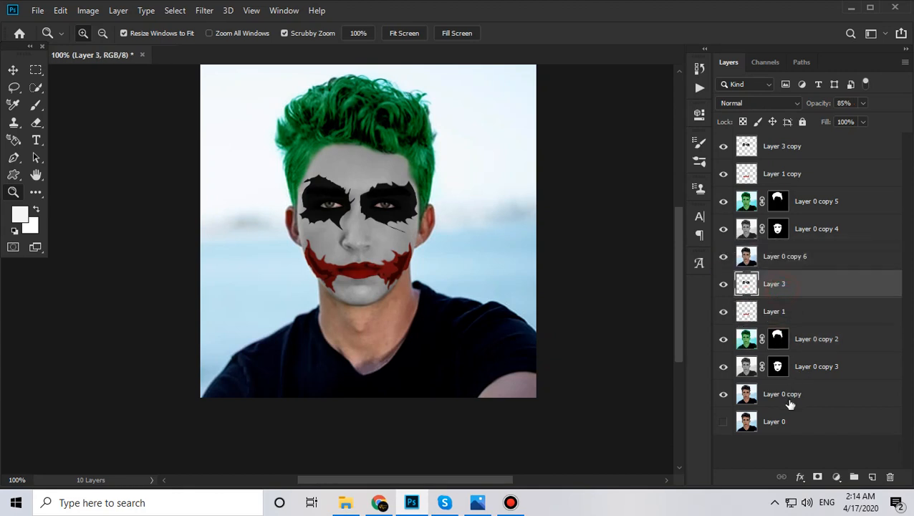
shift+click(793, 398)
key(ctrl+g)
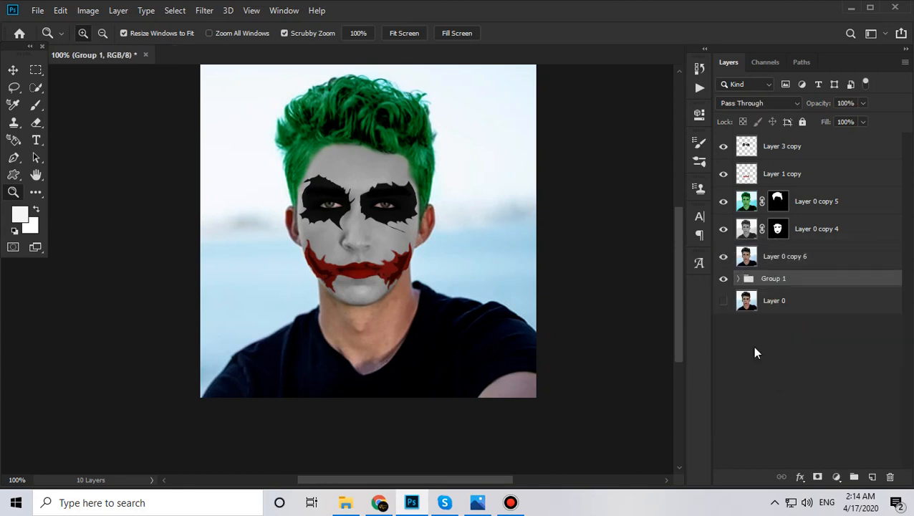
click(722, 281)
Merge Layer 0 copy 6 upward with Layer 0 copy 4, Layer 0 copy 5, Layer 1 copy and Layer 3 copy, one at a time.
click(770, 253)
shift+click(775, 233)
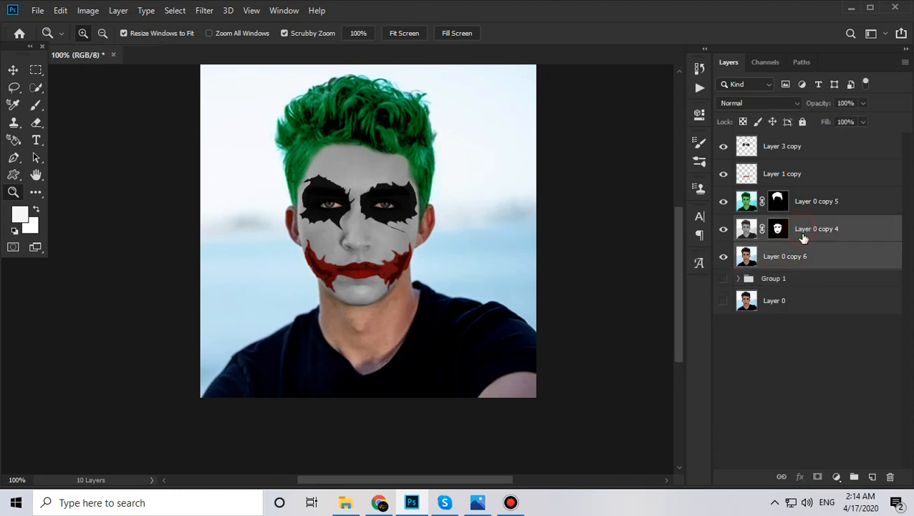
key(ctrl+e)
shift+click(793, 204)
key(ctrl+e)
shift+click(779, 178)
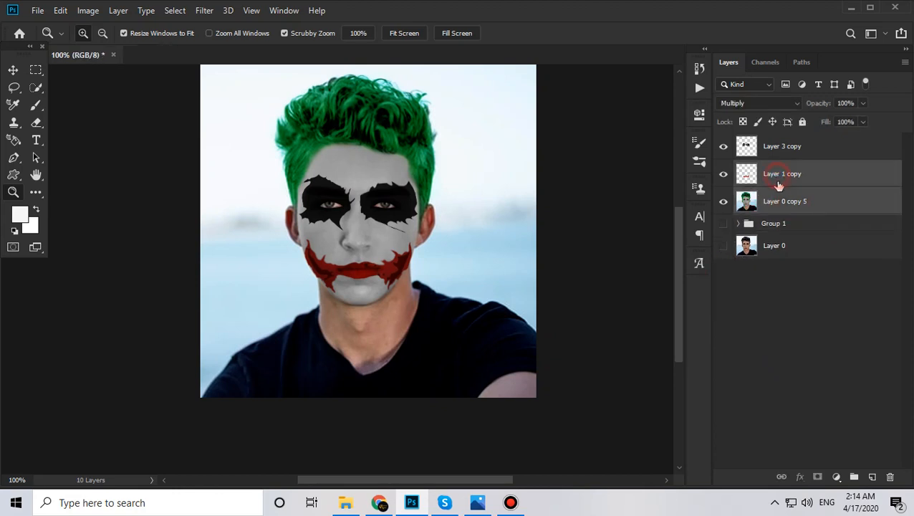
key(ctrl+e)
shift+click(777, 153)
key(ctrl+e)
click(723, 146)
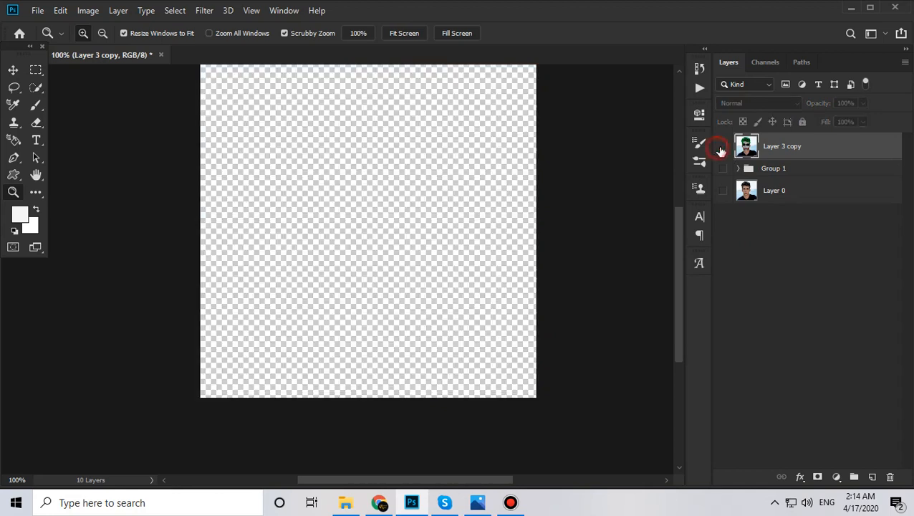
click(723, 146)
Duplicate the merged Joker layer and set Temperature to +5 and Tint to +5 in the Camera Raw filter.
alt+click(315, 286)
click(315, 286)
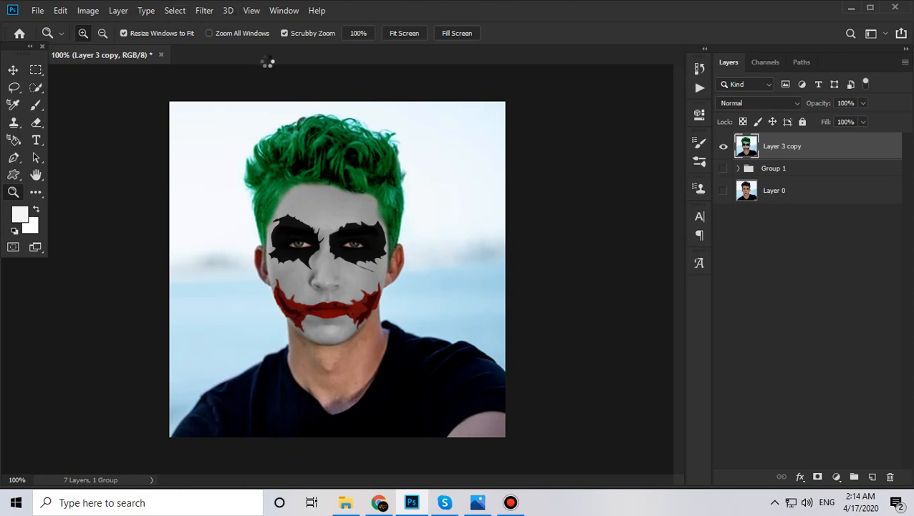
key(ctrl+shift+a)
key(Return)
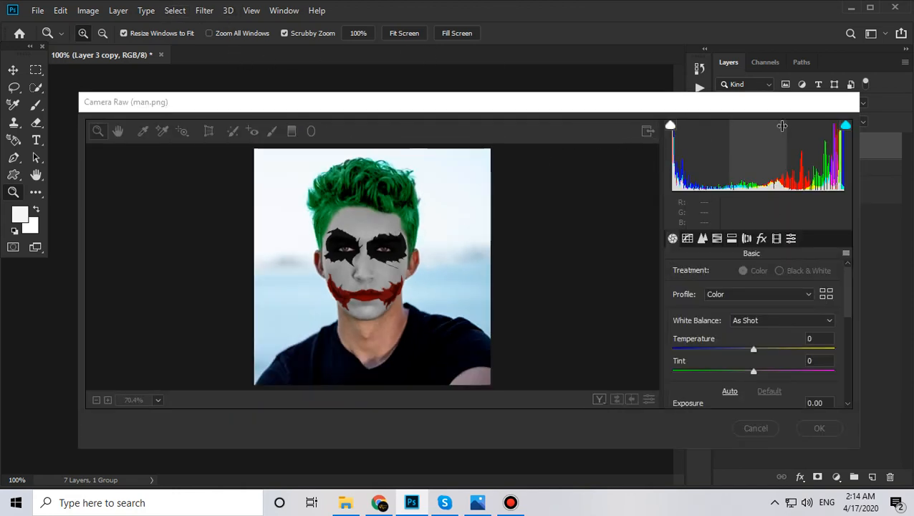
key(ctrl+j)
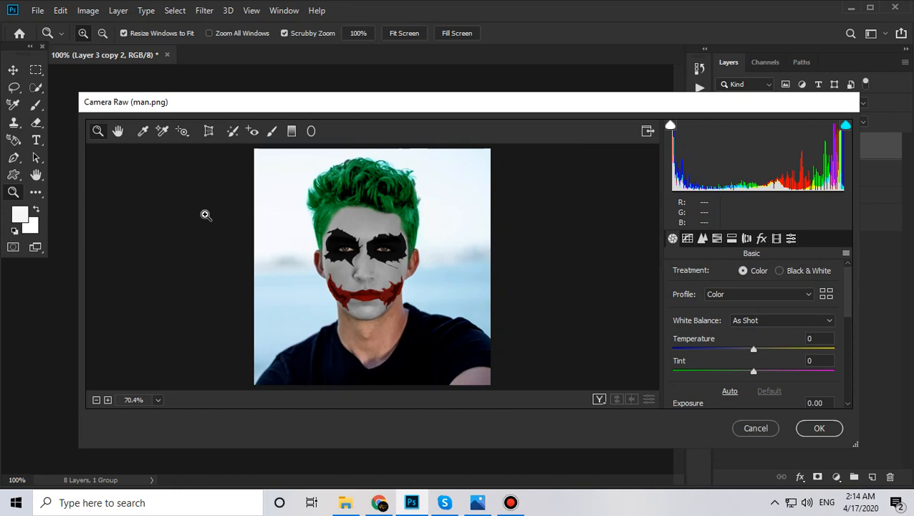
scroll(716, 330, down, 3)
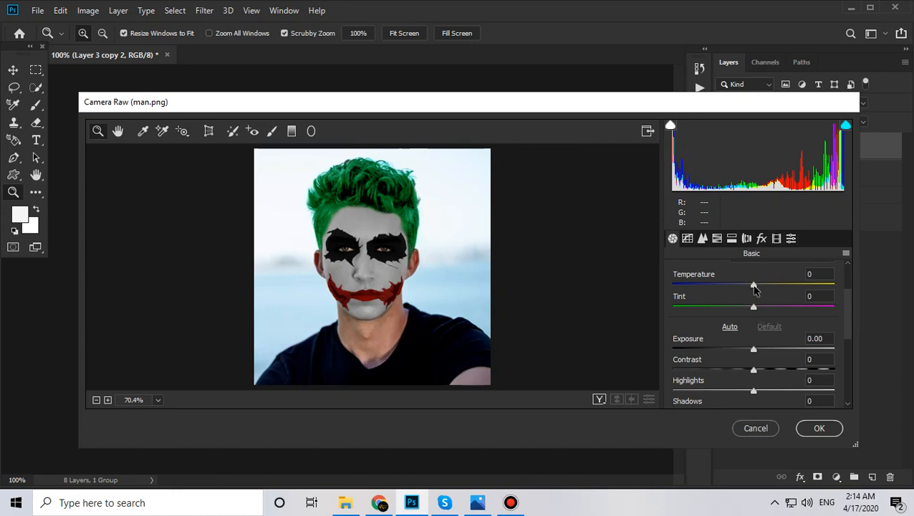
drag(754, 287, 758, 308)
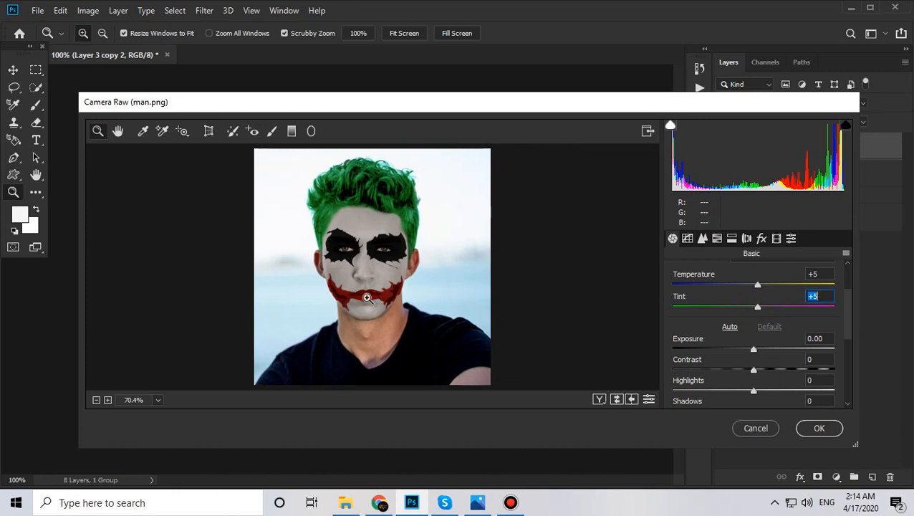
Apply the Matte color preset to the duplicated Joker layer in Camera Raw and compare it with the layer beneath.
scroll(778, 370, down, 3)
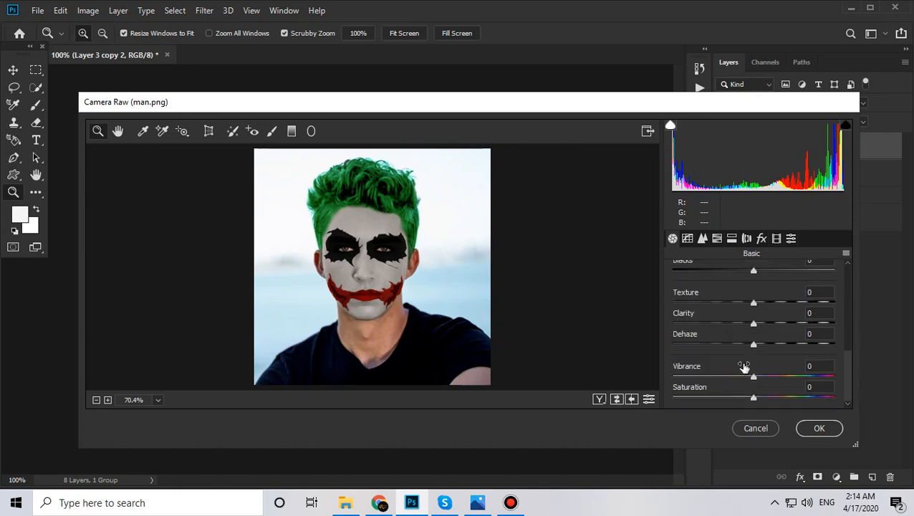
click(790, 237)
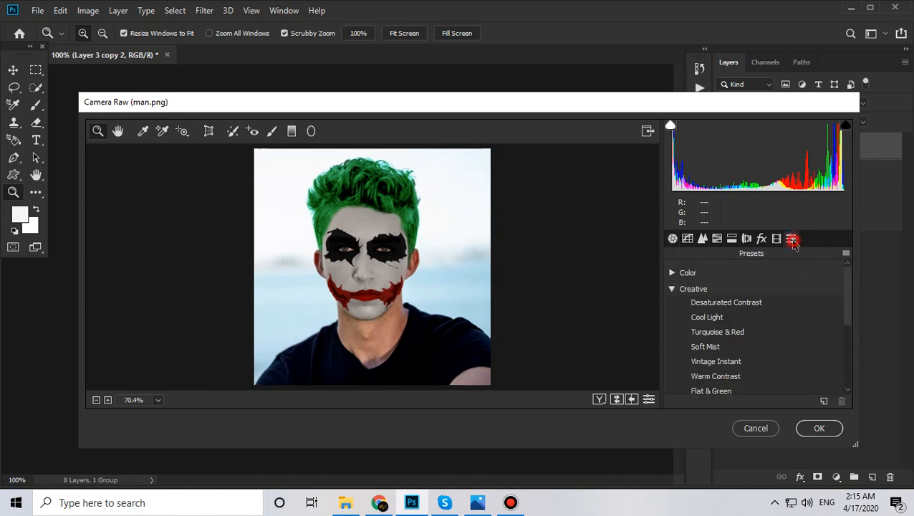
click(671, 288)
click(671, 274)
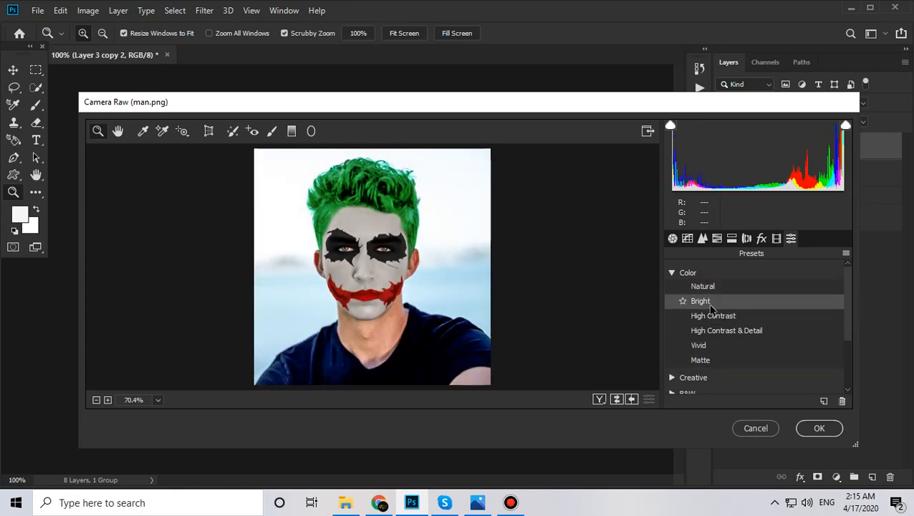
click(710, 365)
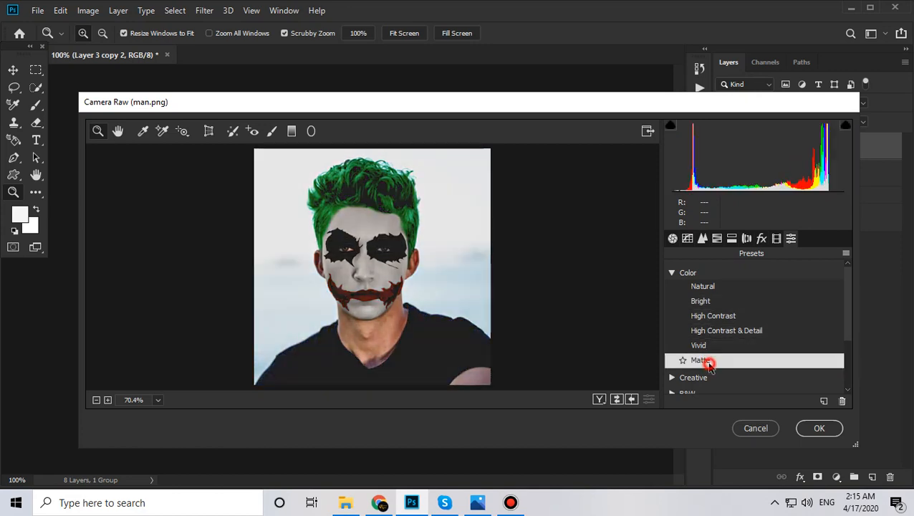
click(819, 428)
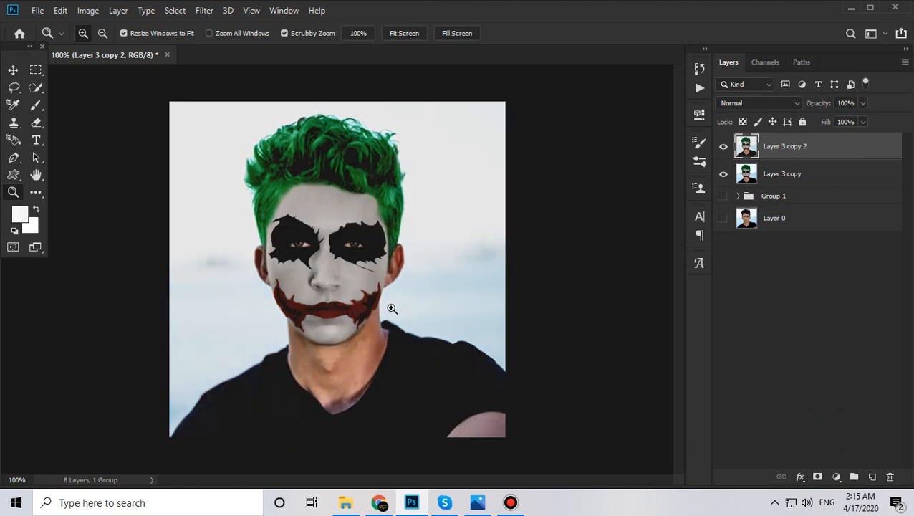
alt+click(388, 306)
click(324, 299)
click(723, 146)
click(723, 146)
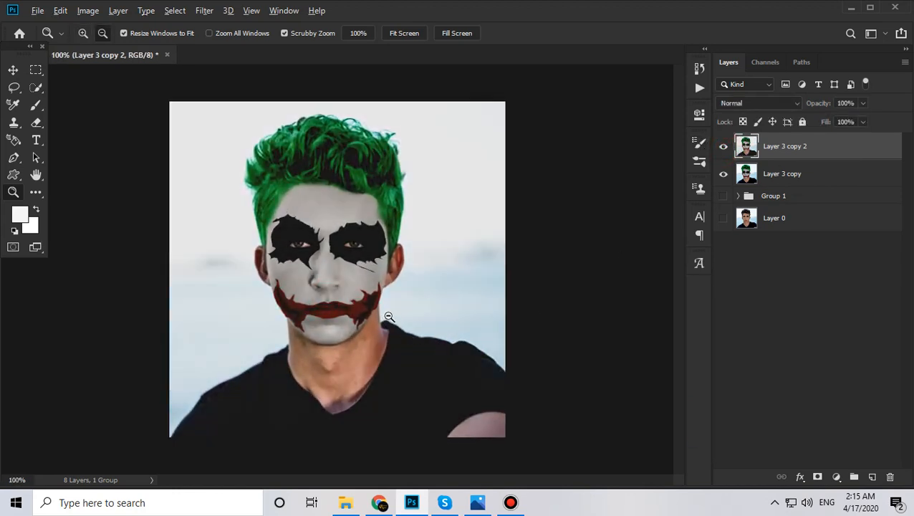
Duplicate Layer 3 copy and move the duplicate above Layer 3 copy 2, keeping both upper layers shown.
alt+click(390, 319)
click(808, 176)
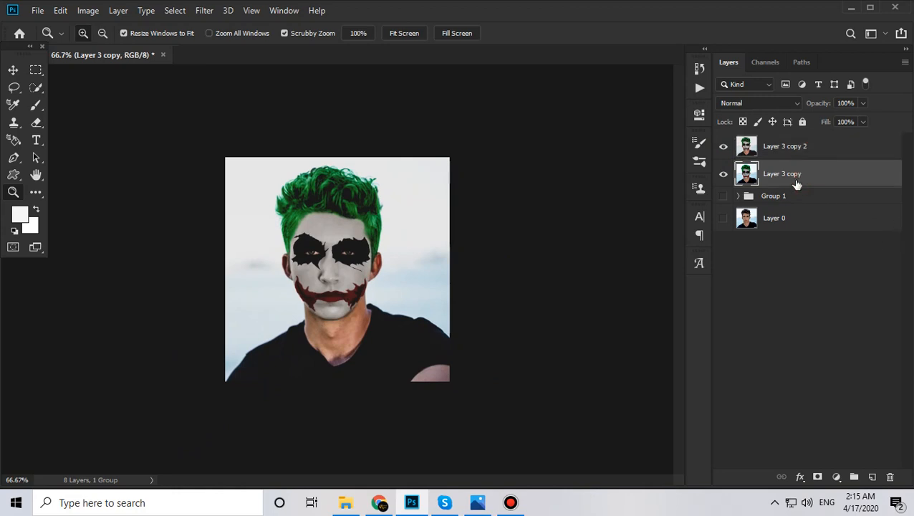
key(ctrl+j)
click(723, 148)
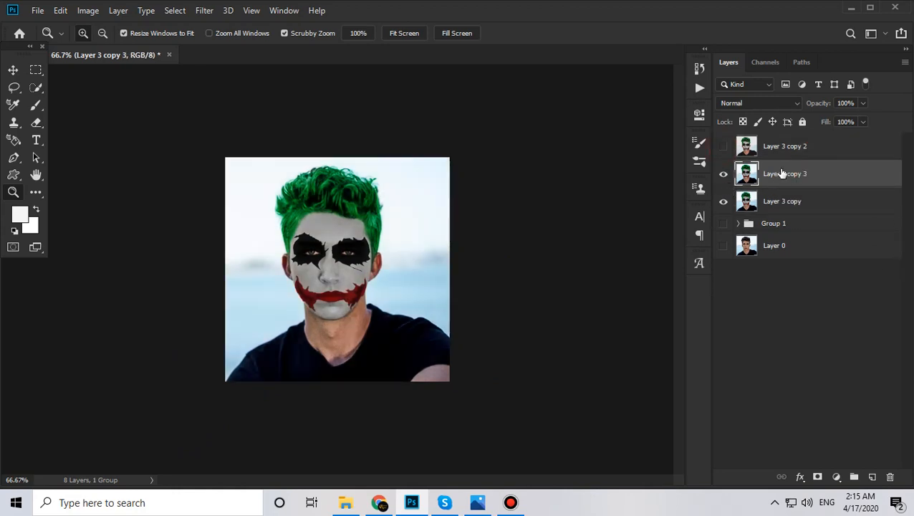
drag(779, 174, 784, 142)
click(724, 146)
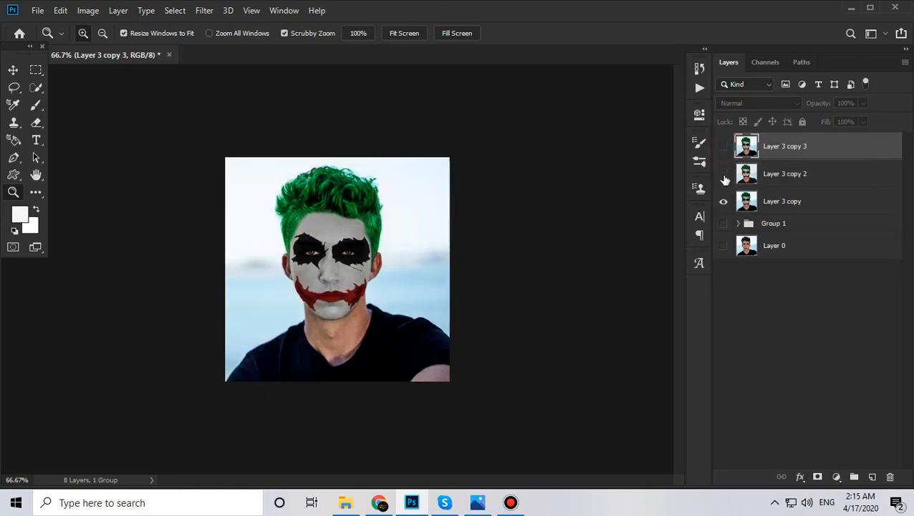
click(723, 174)
click(722, 147)
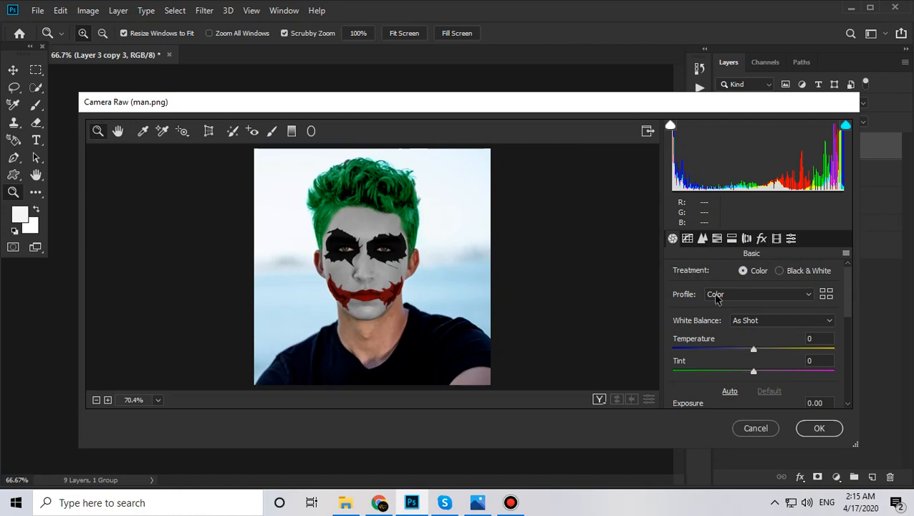
Apply the Desaturated Contrast creative preset to the topmost Joker layer with the Camera Raw filter.
click(791, 237)
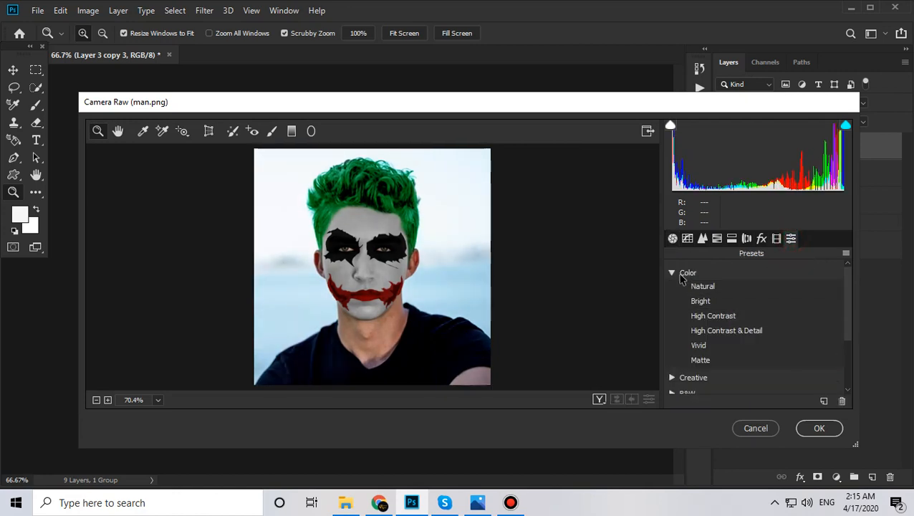
scroll(709, 348, down, 1)
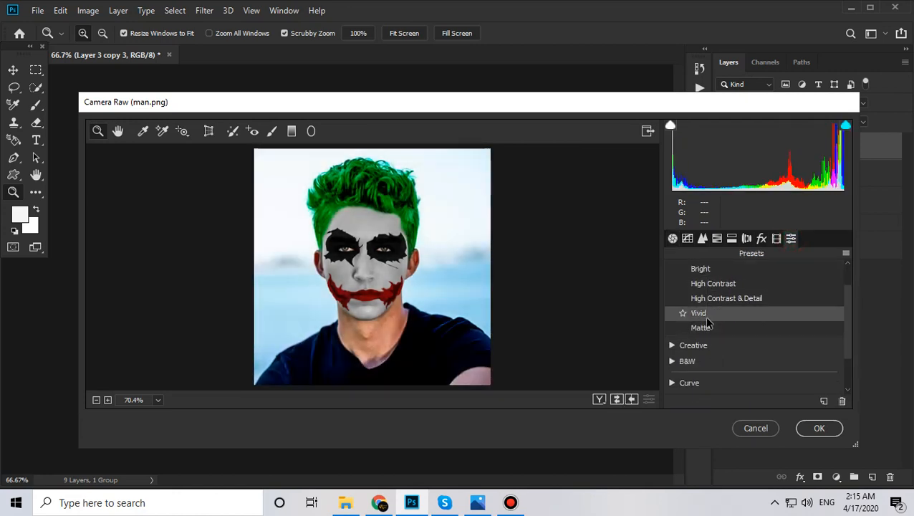
scroll(745, 337, up, 1)
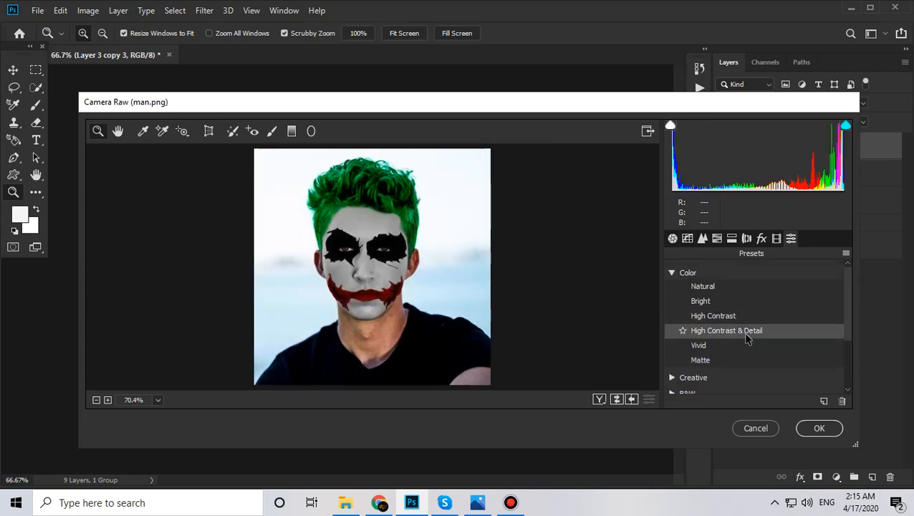
click(677, 272)
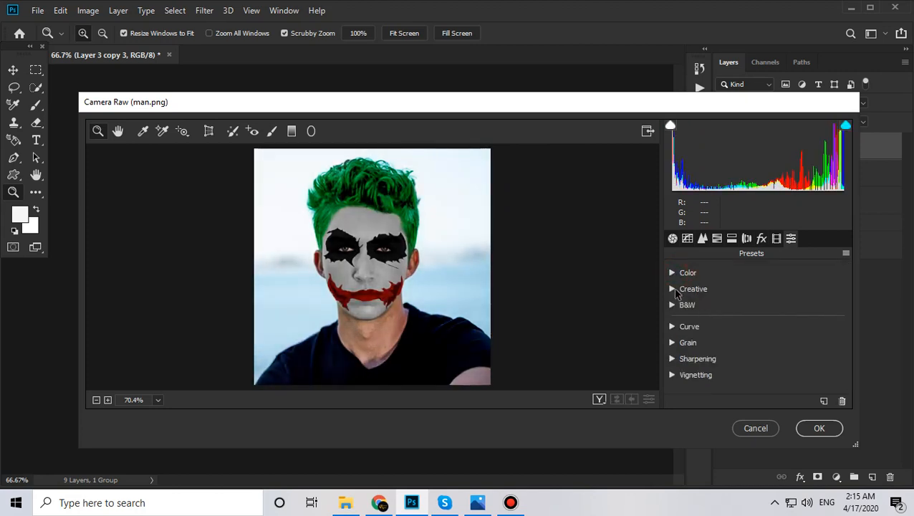
click(675, 290)
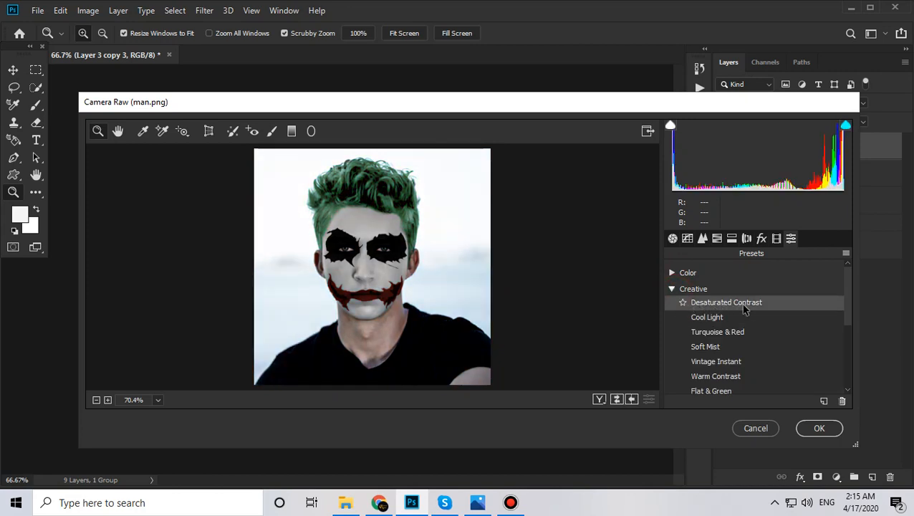
click(693, 306)
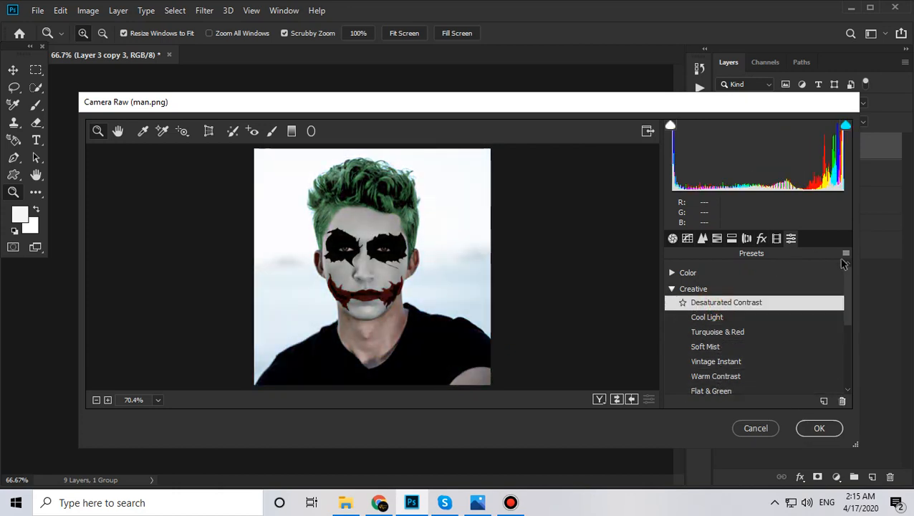
click(820, 428)
drag(419, 295, 398, 299)
click(398, 300)
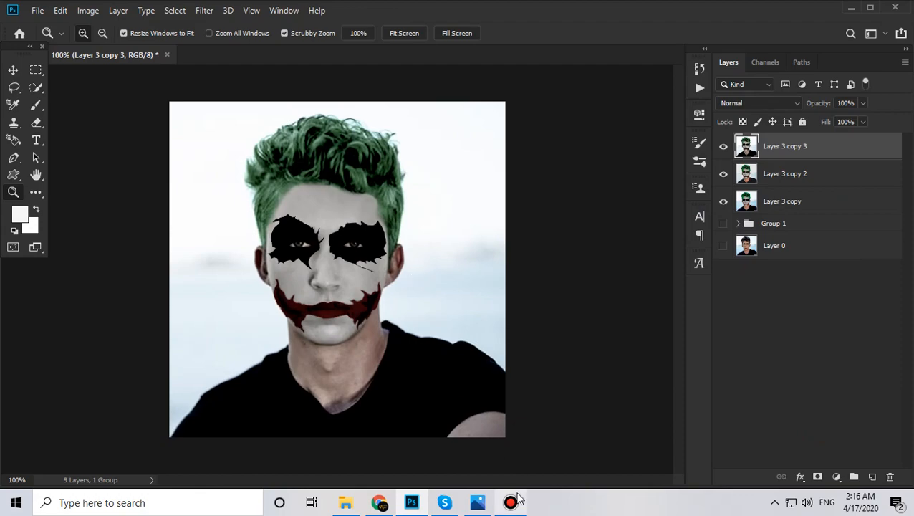
Switch to Chrome and bring up the VU EDUCATION YouTube channel's videos page.
click(378, 502)
click(17, 11)
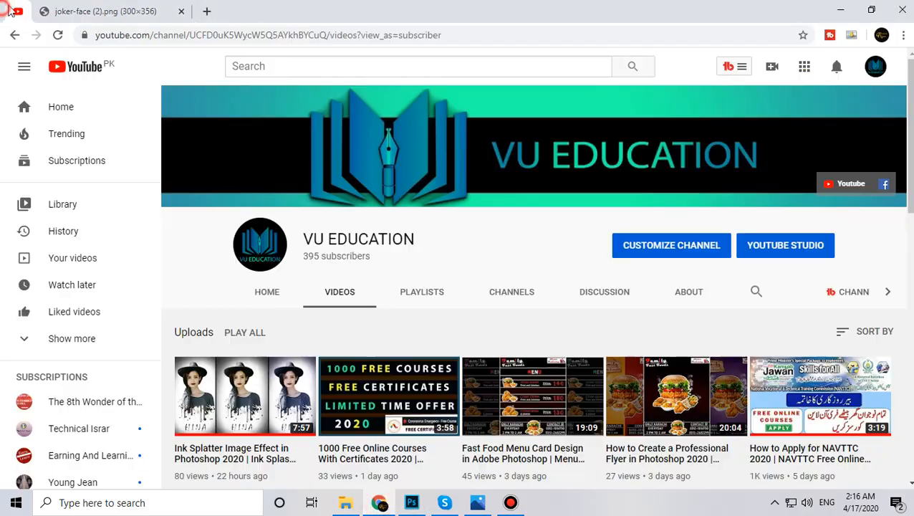